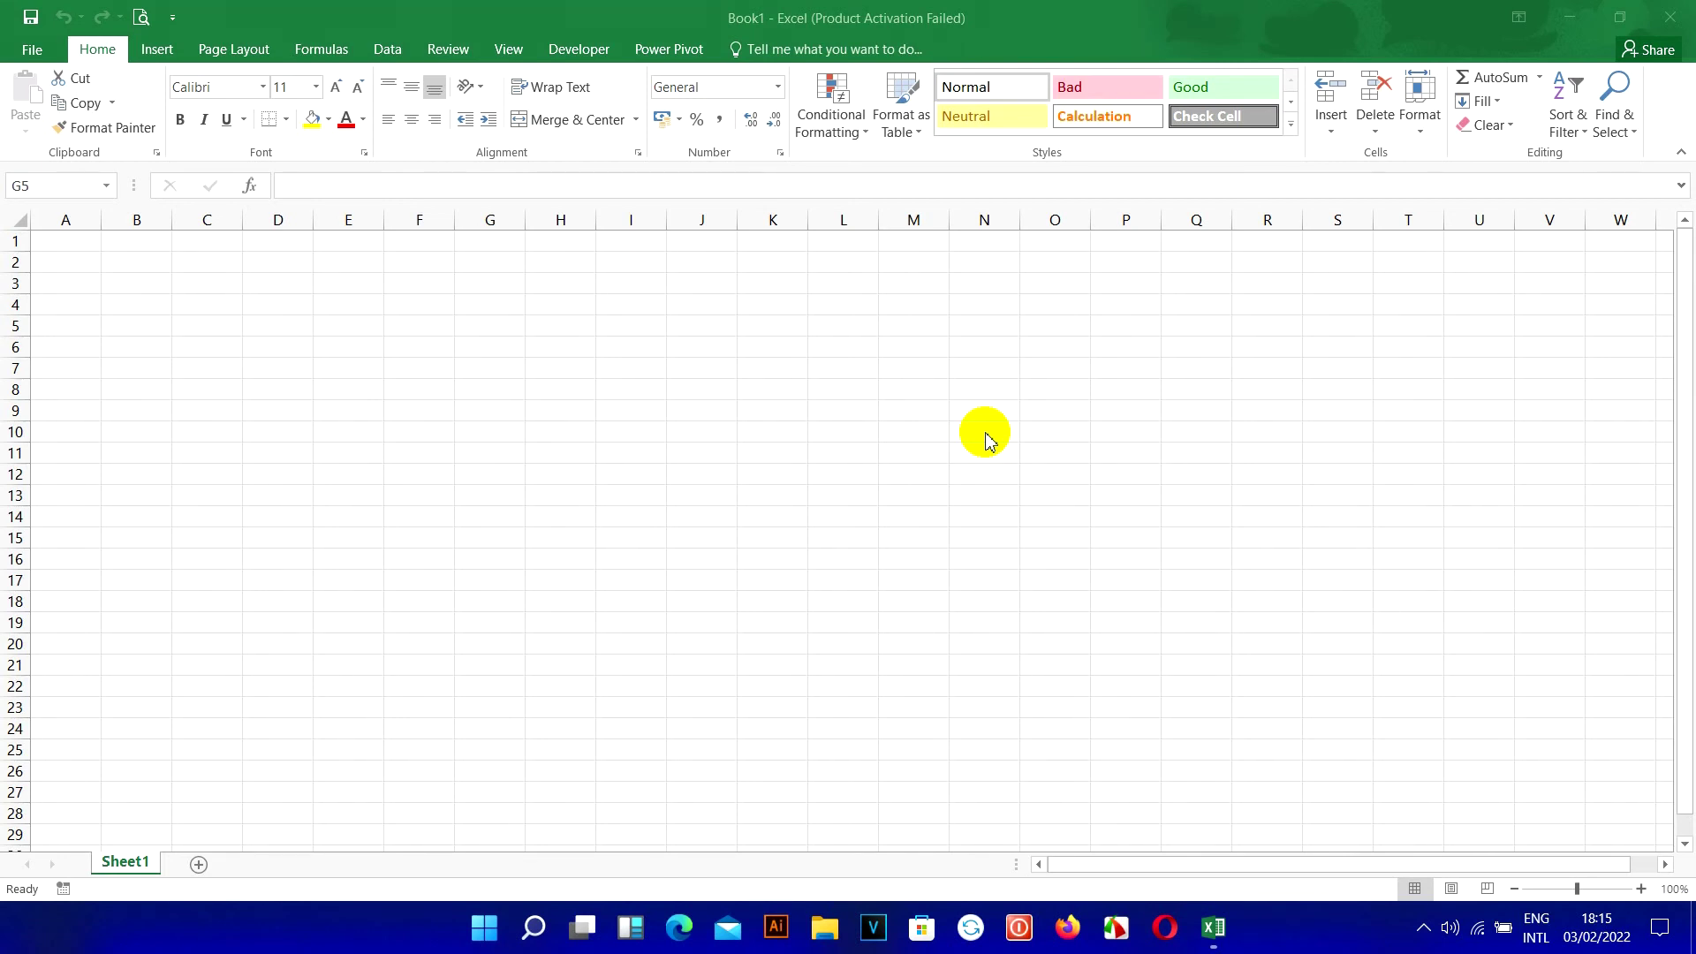
Step: Launch Notepad from the Run prompt
key("super+r")
type("Notepd")
key("BackSpace")
key("BackSpace")
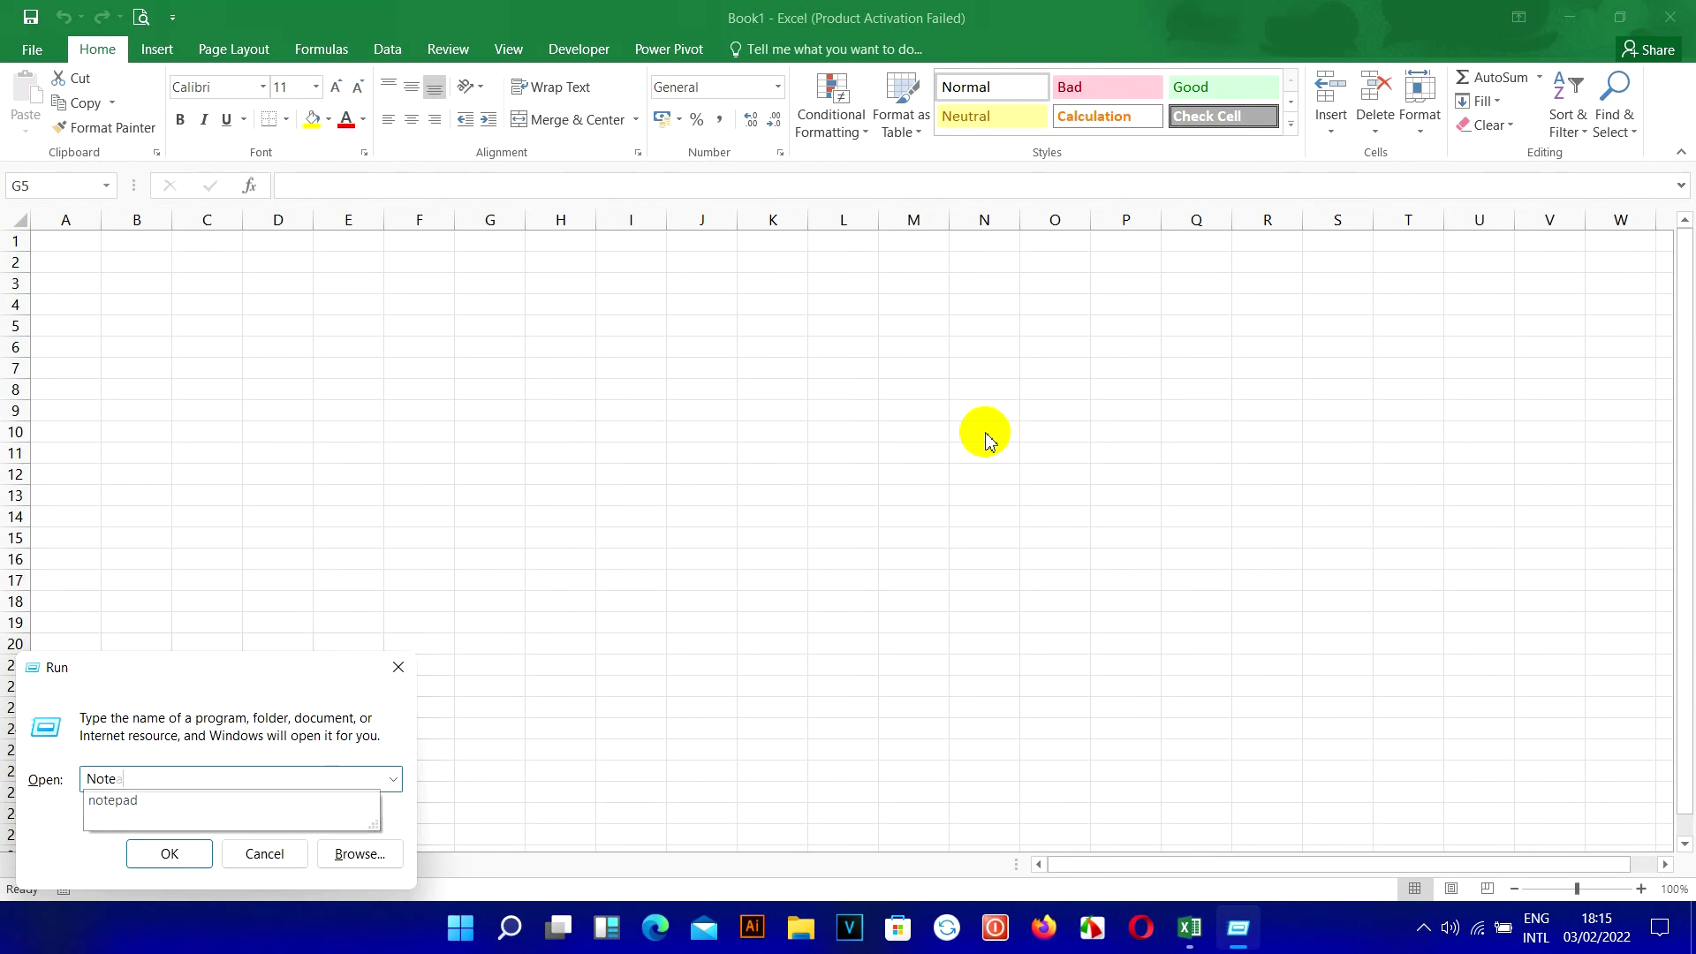
key("BackSpace")
type("epad")
key("Return")
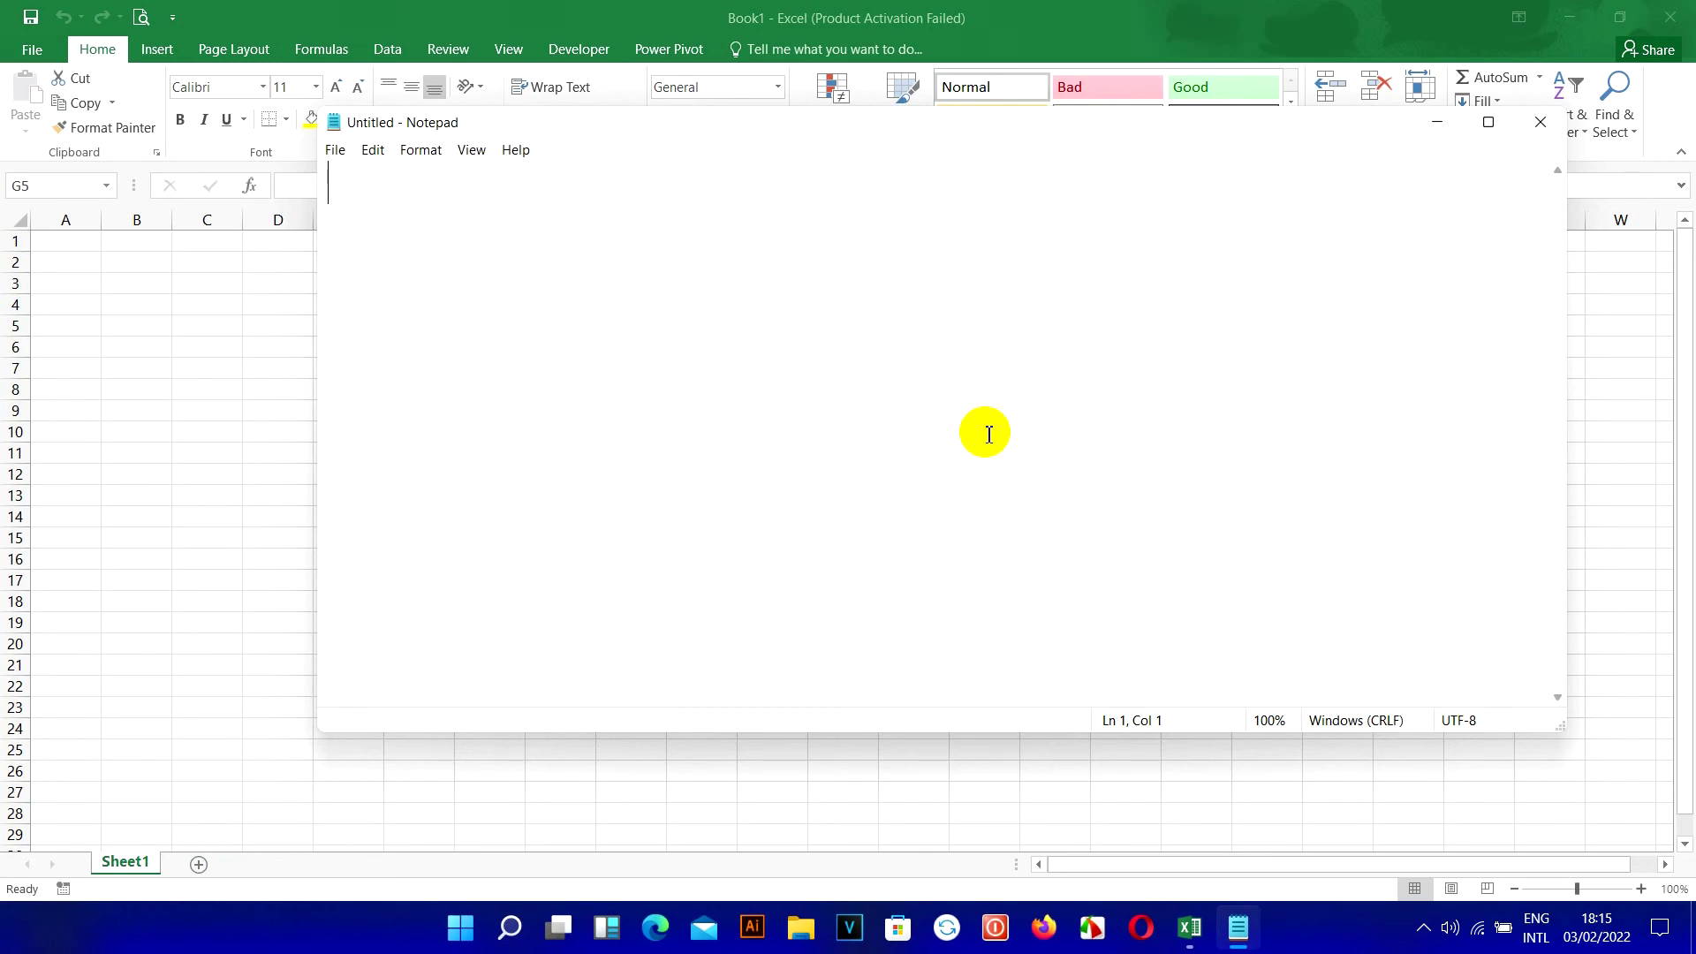
Step: Jot two short notes in Notepad, then close it without saving
type("reanits.com")
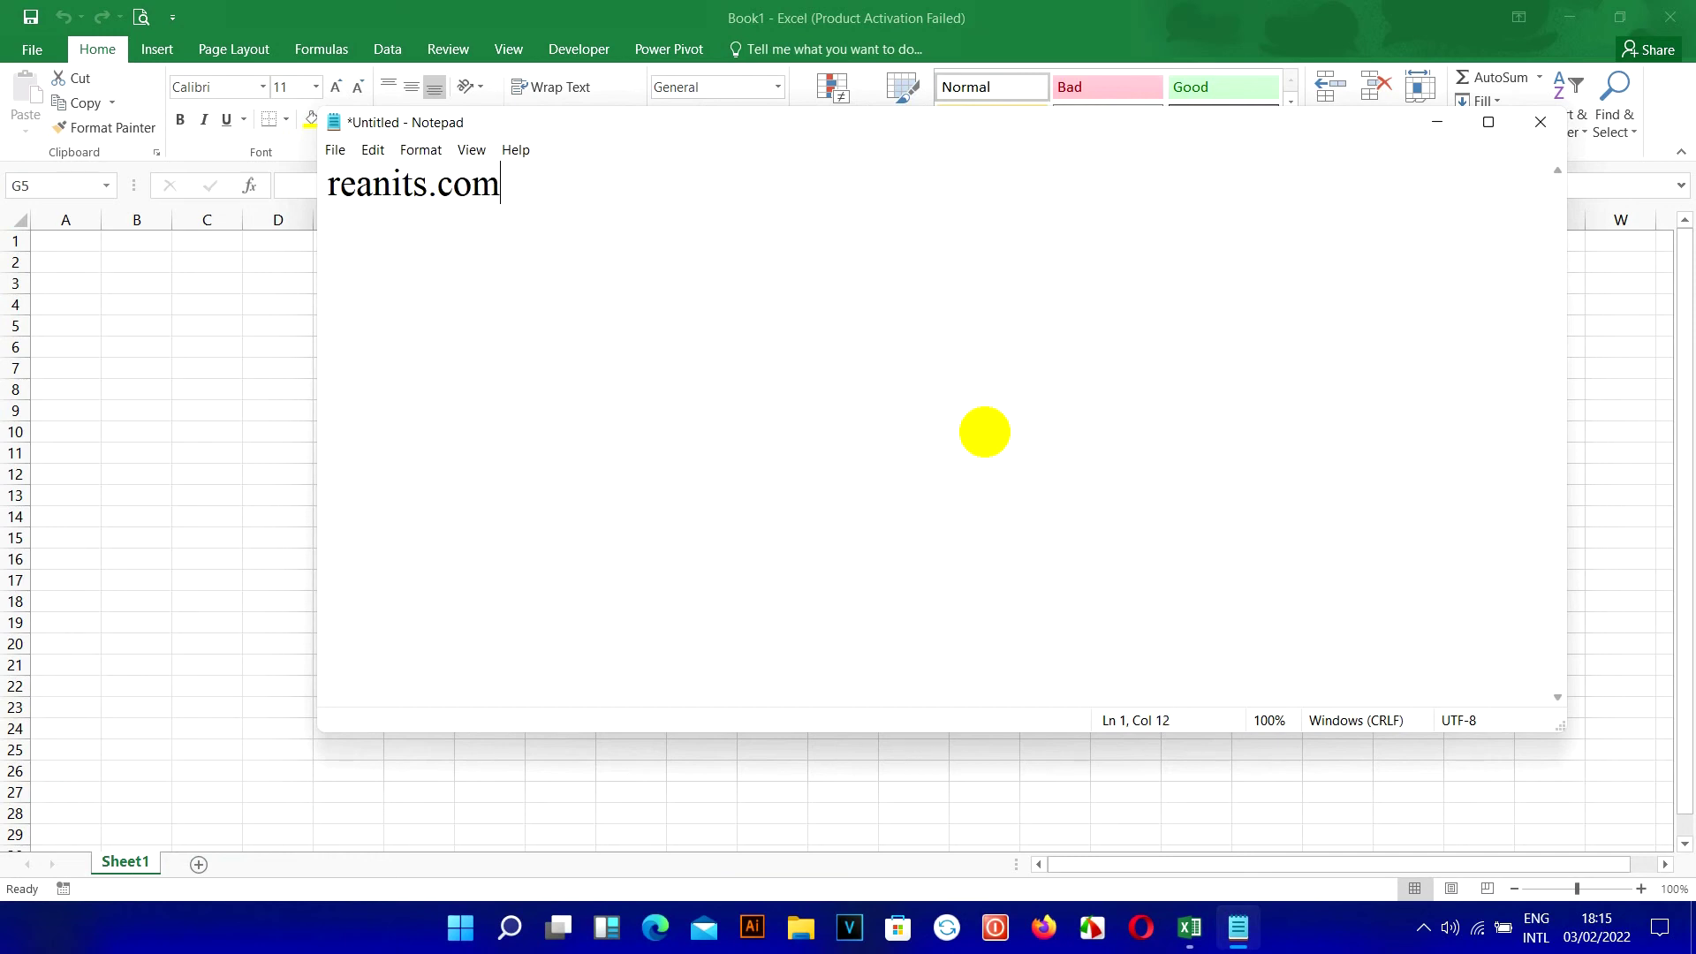
key("Return")
type("narokh official")
key("Return")
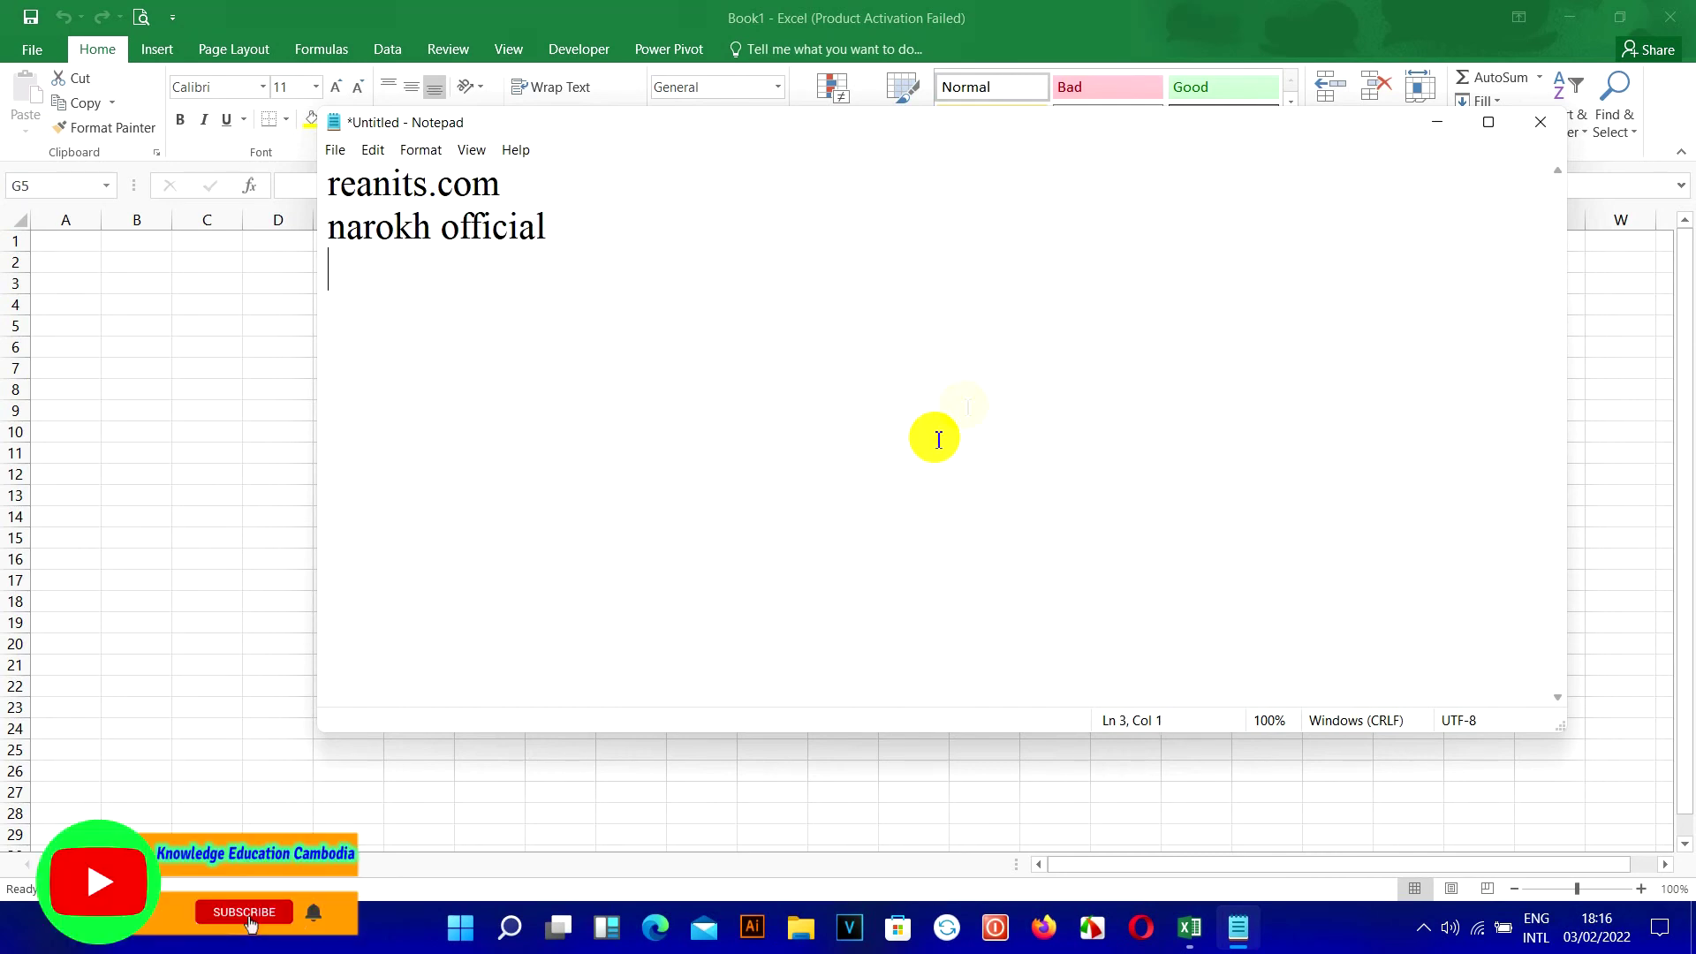
left_click_drag(583, 228, 305, 229)
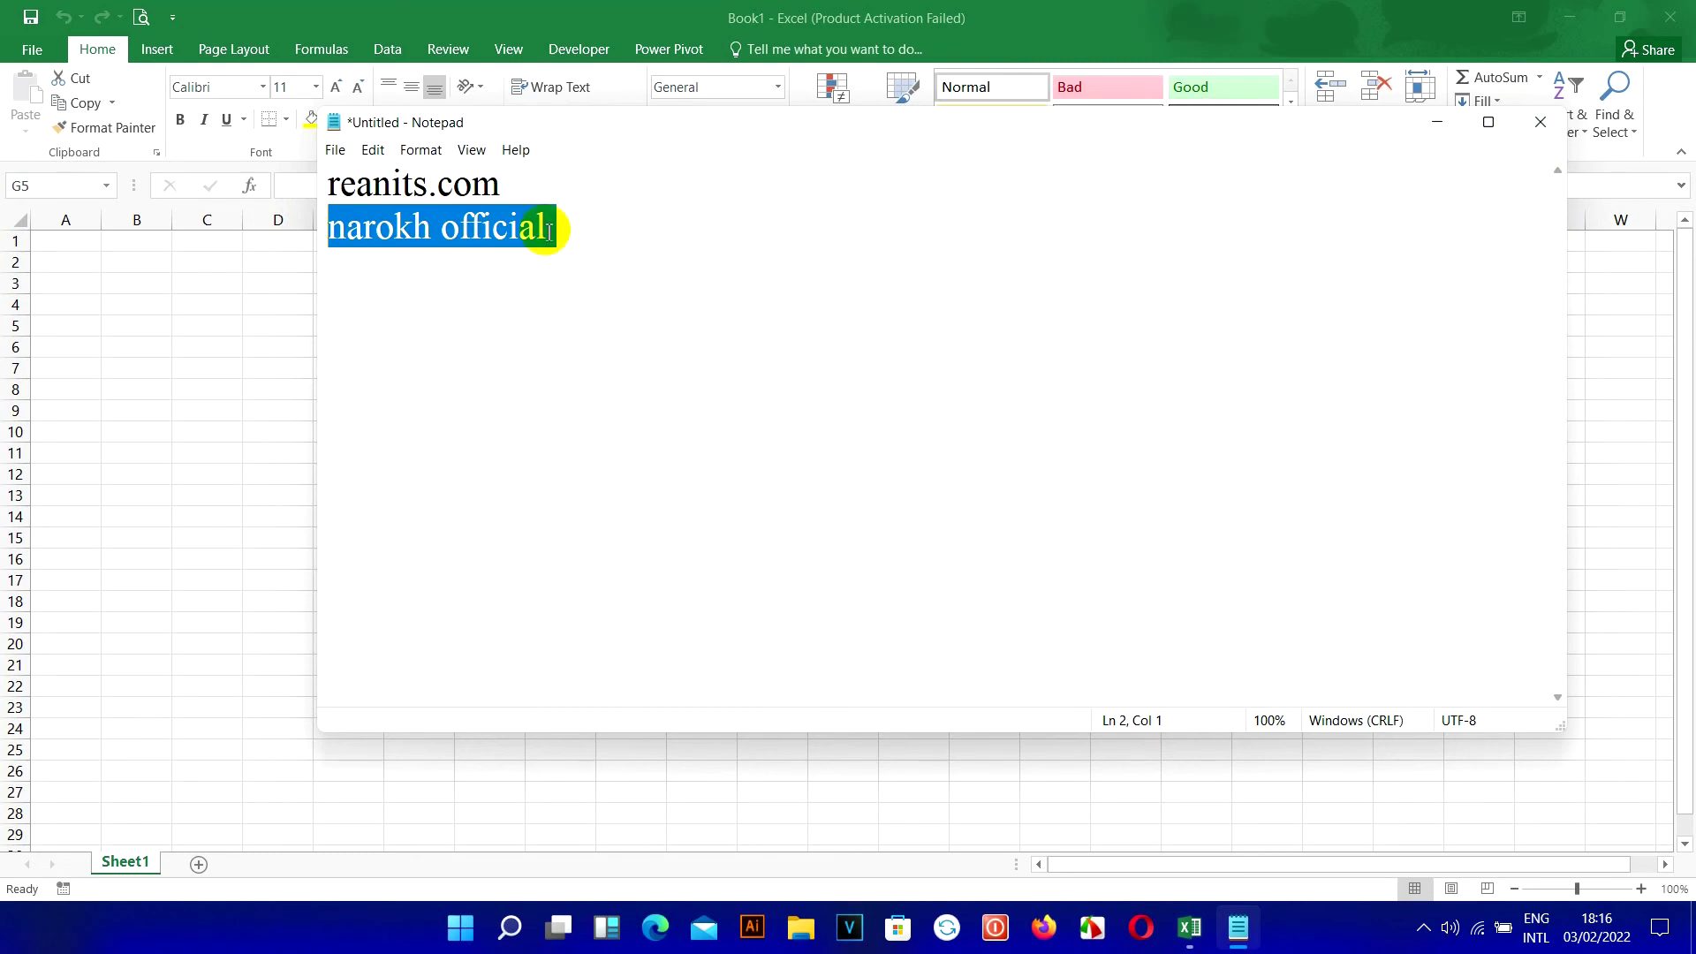
left_click(1541, 122)
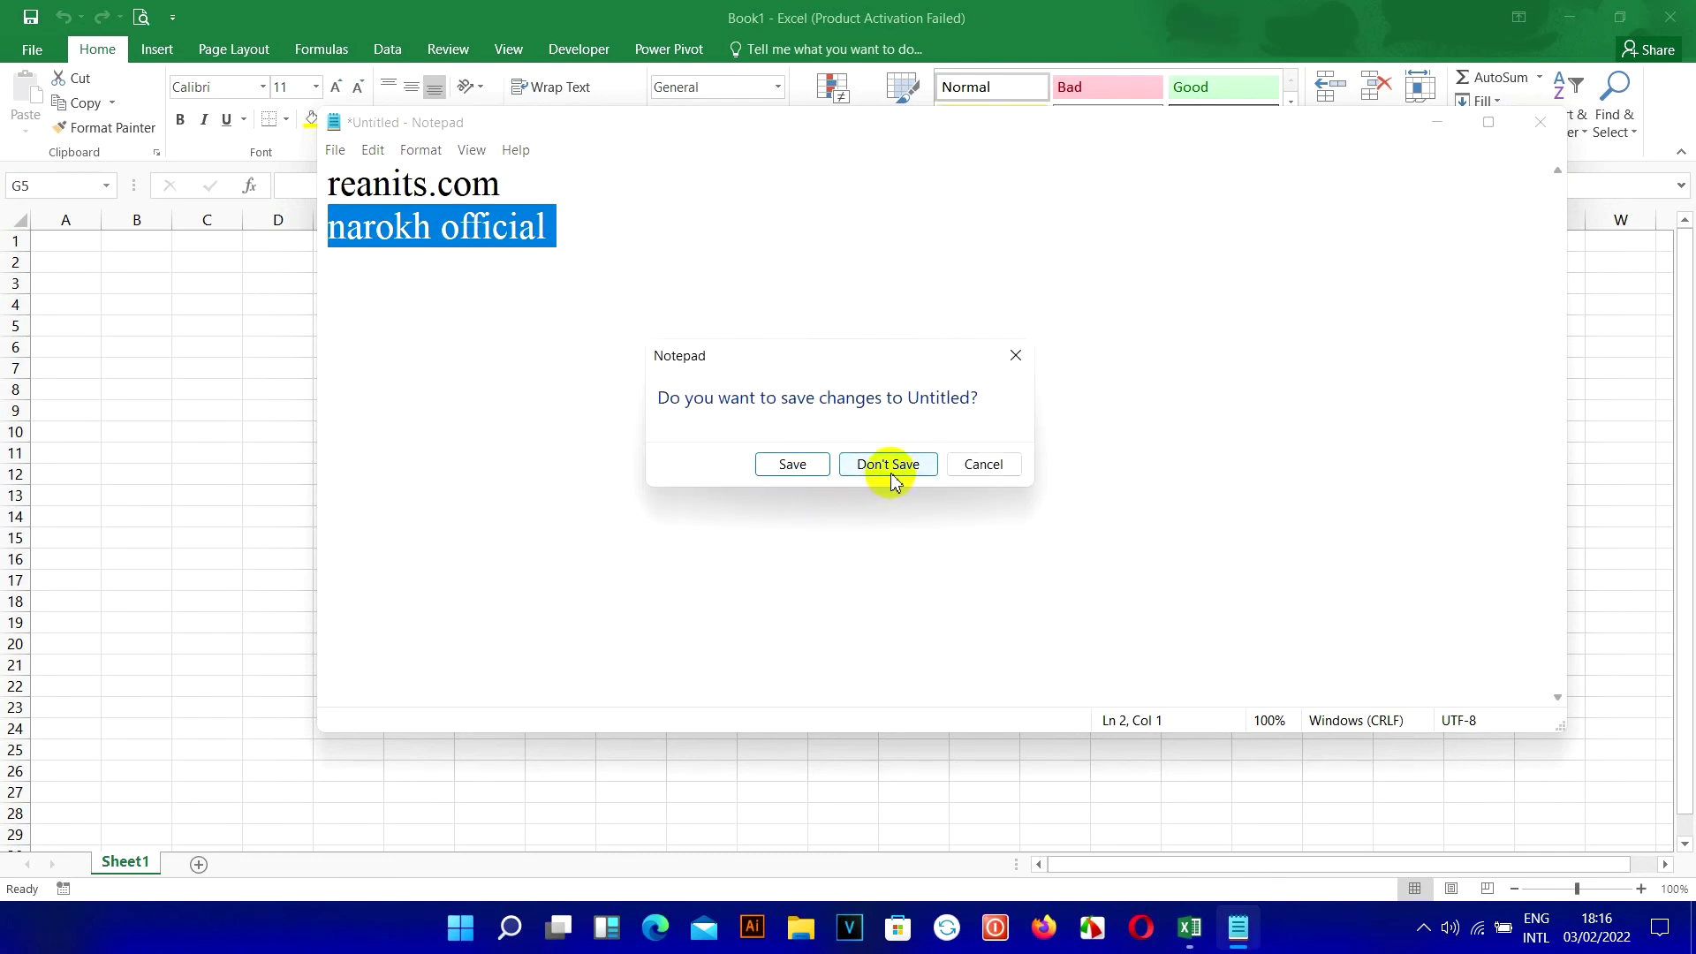
left_click(891, 475)
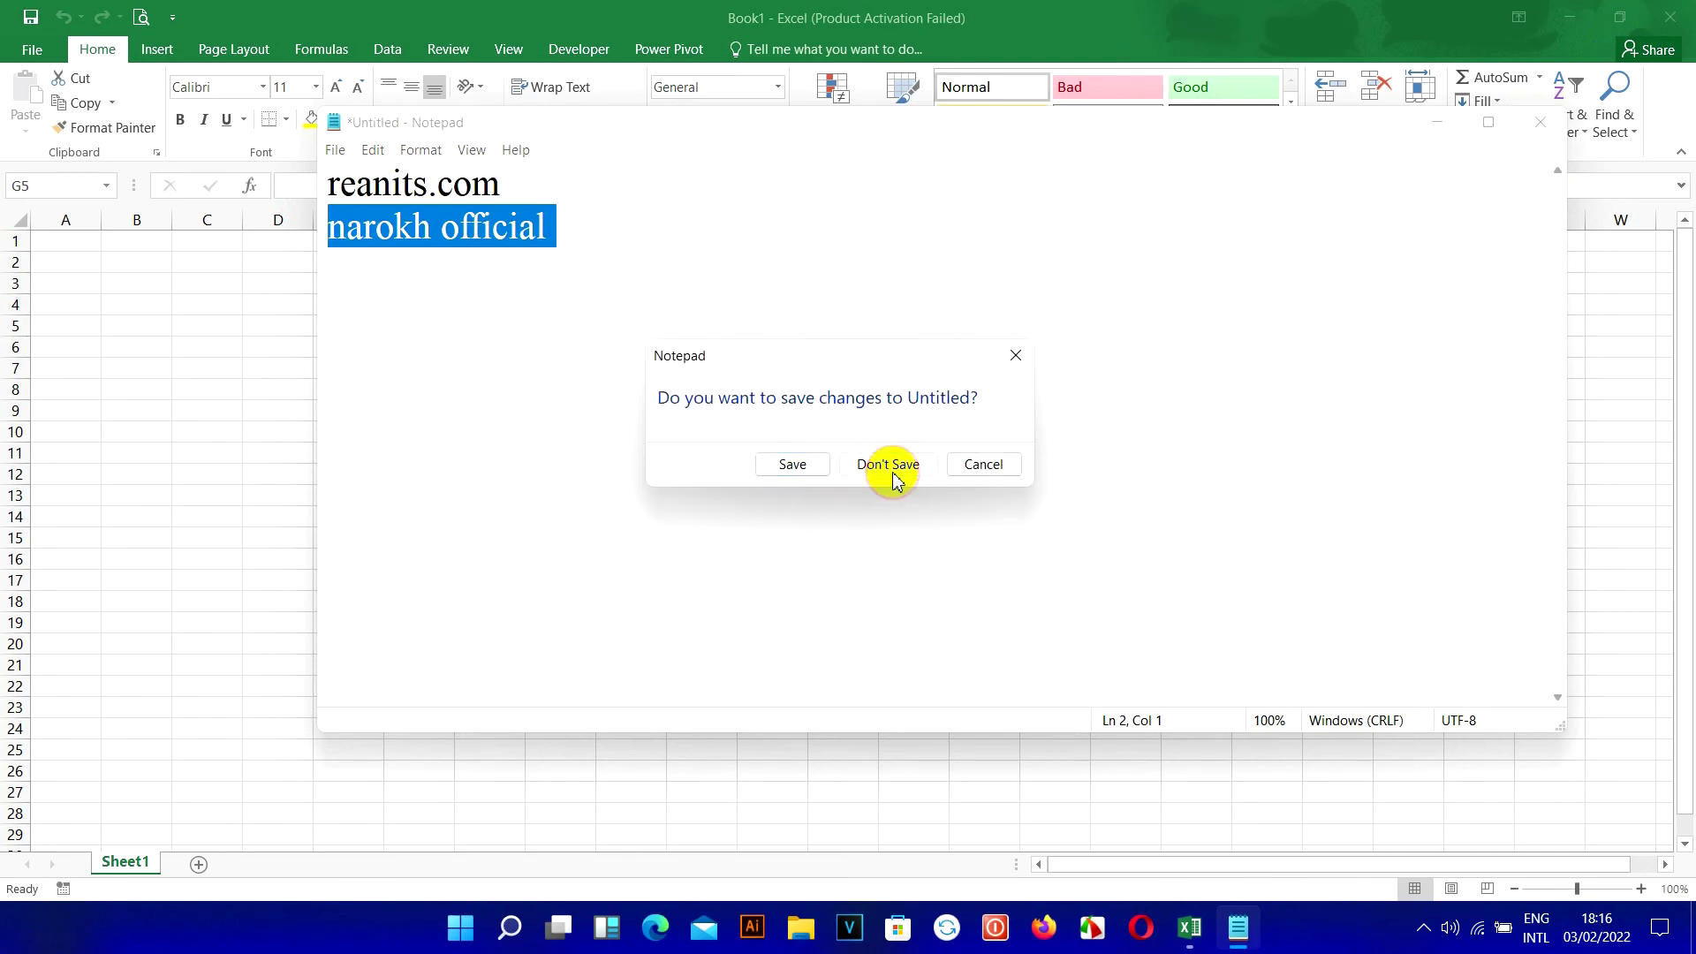
Step: Open Sheet1's code from the Developer tab, create Sub selectcaseoption, and begin declaring i
left_click(1199, 925)
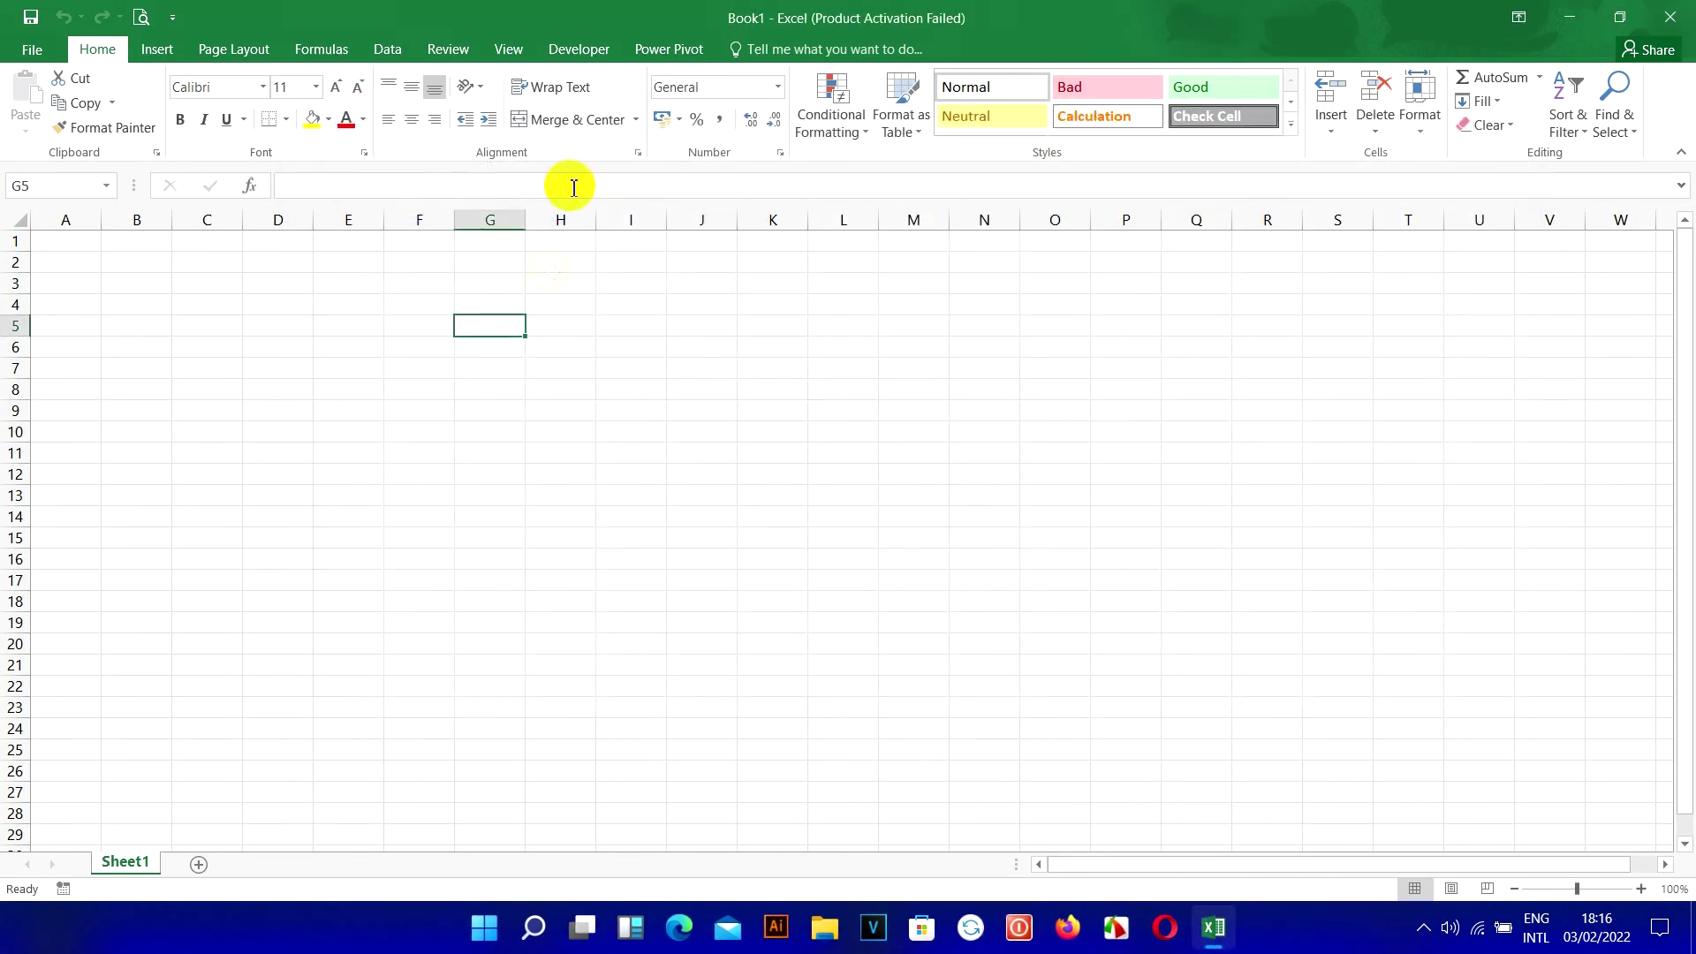
left_click(578, 50)
left_click(557, 103)
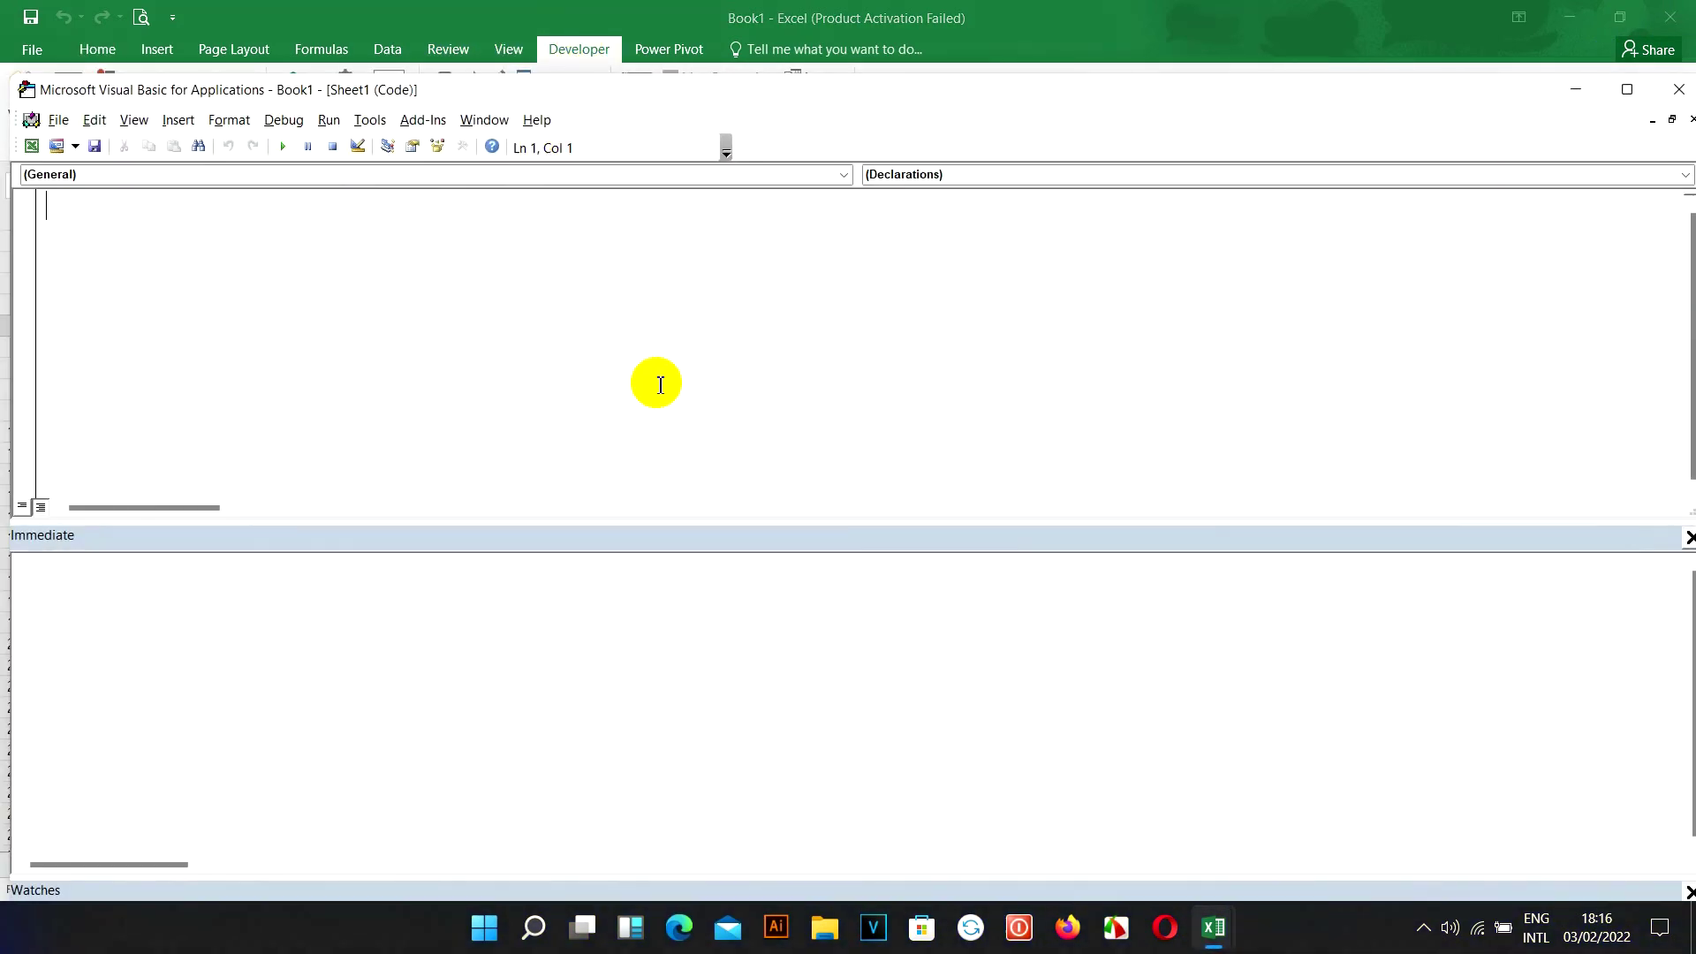
type("subslec")
key("BackSpace")
key("BackSpace")
key("BackSpace")
type("electcase")
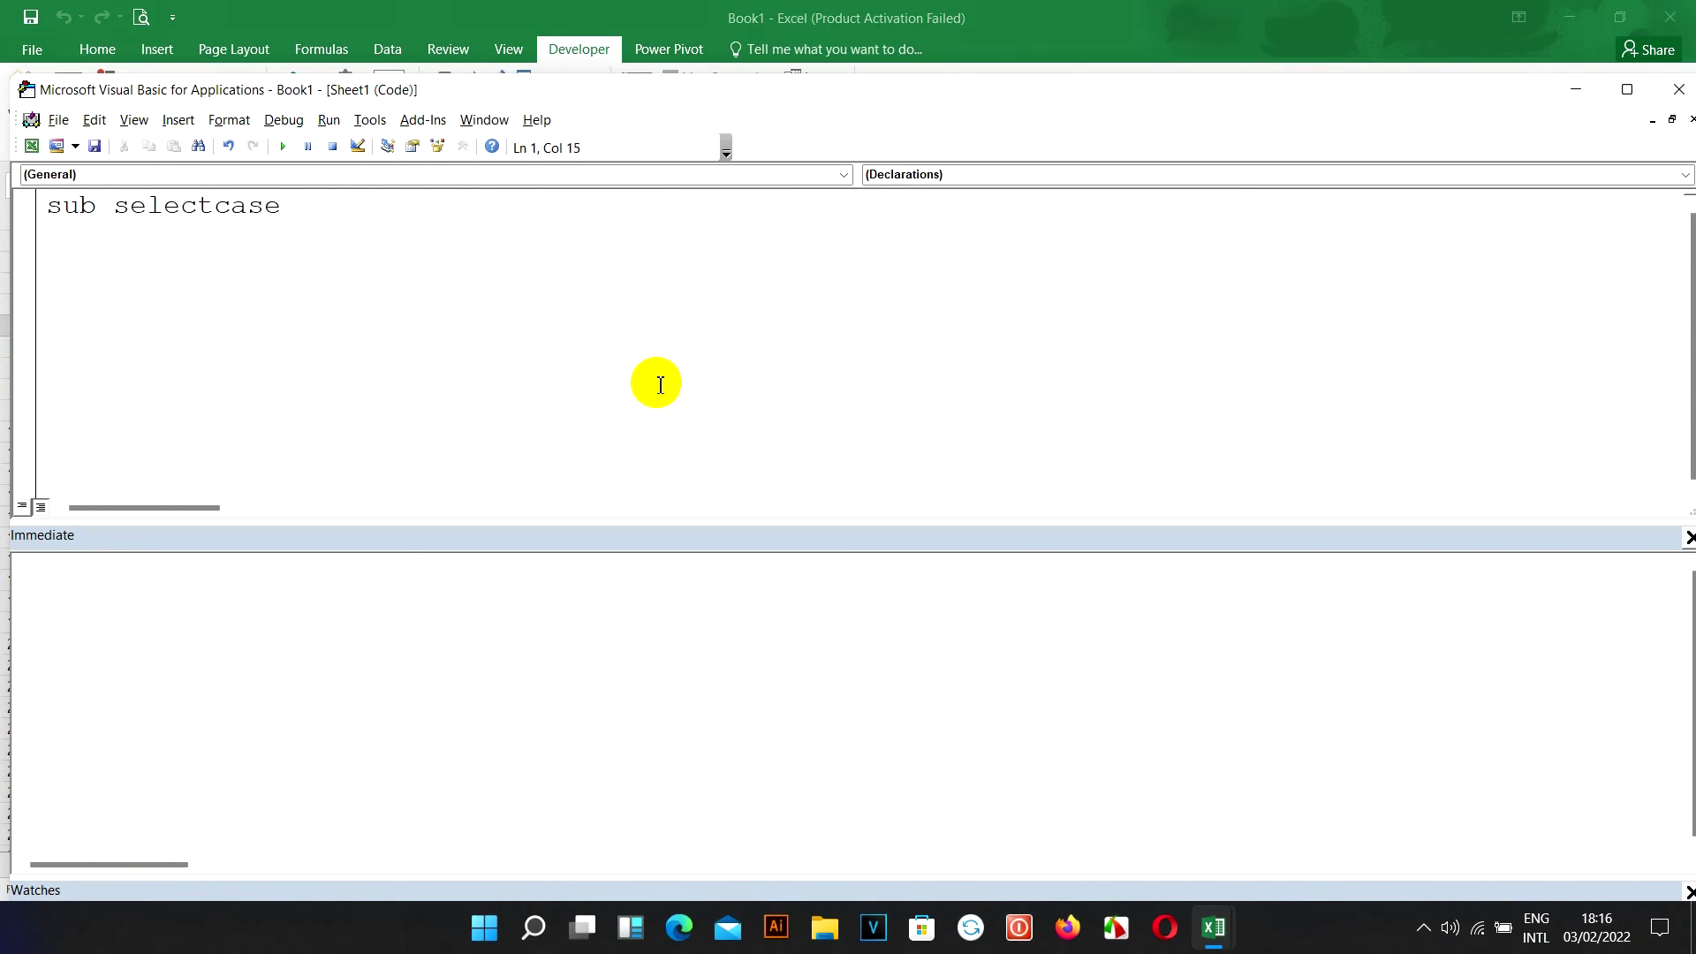
type("option(")
key("Return")
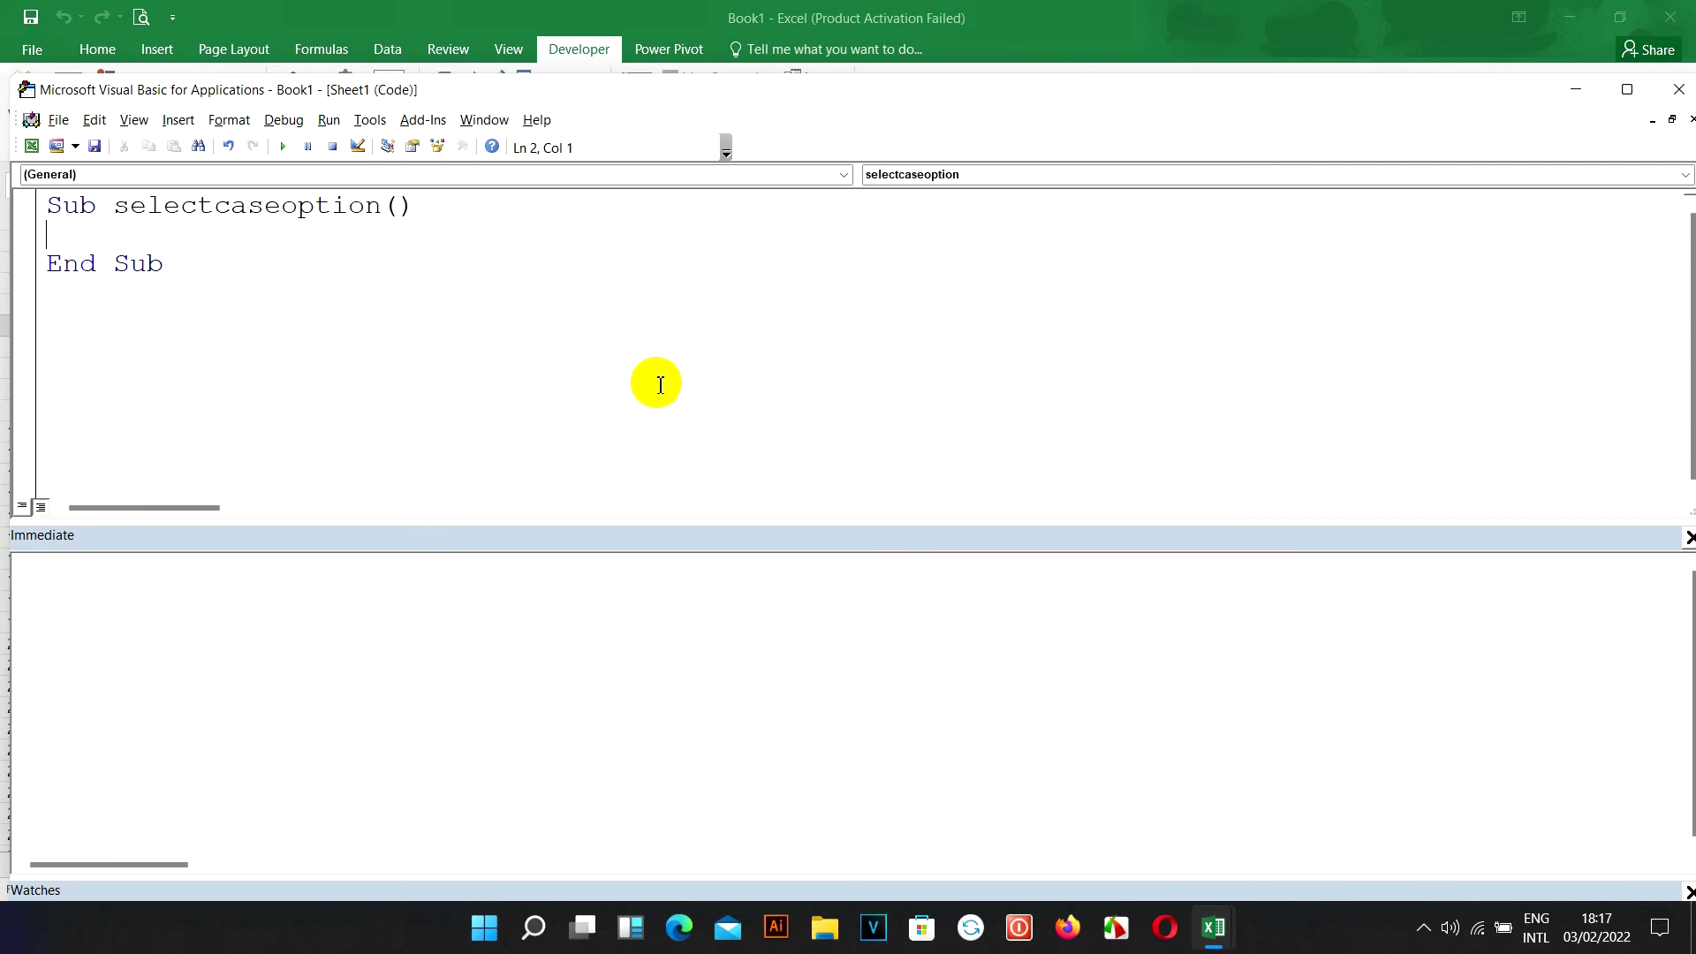
type("dim i as in")
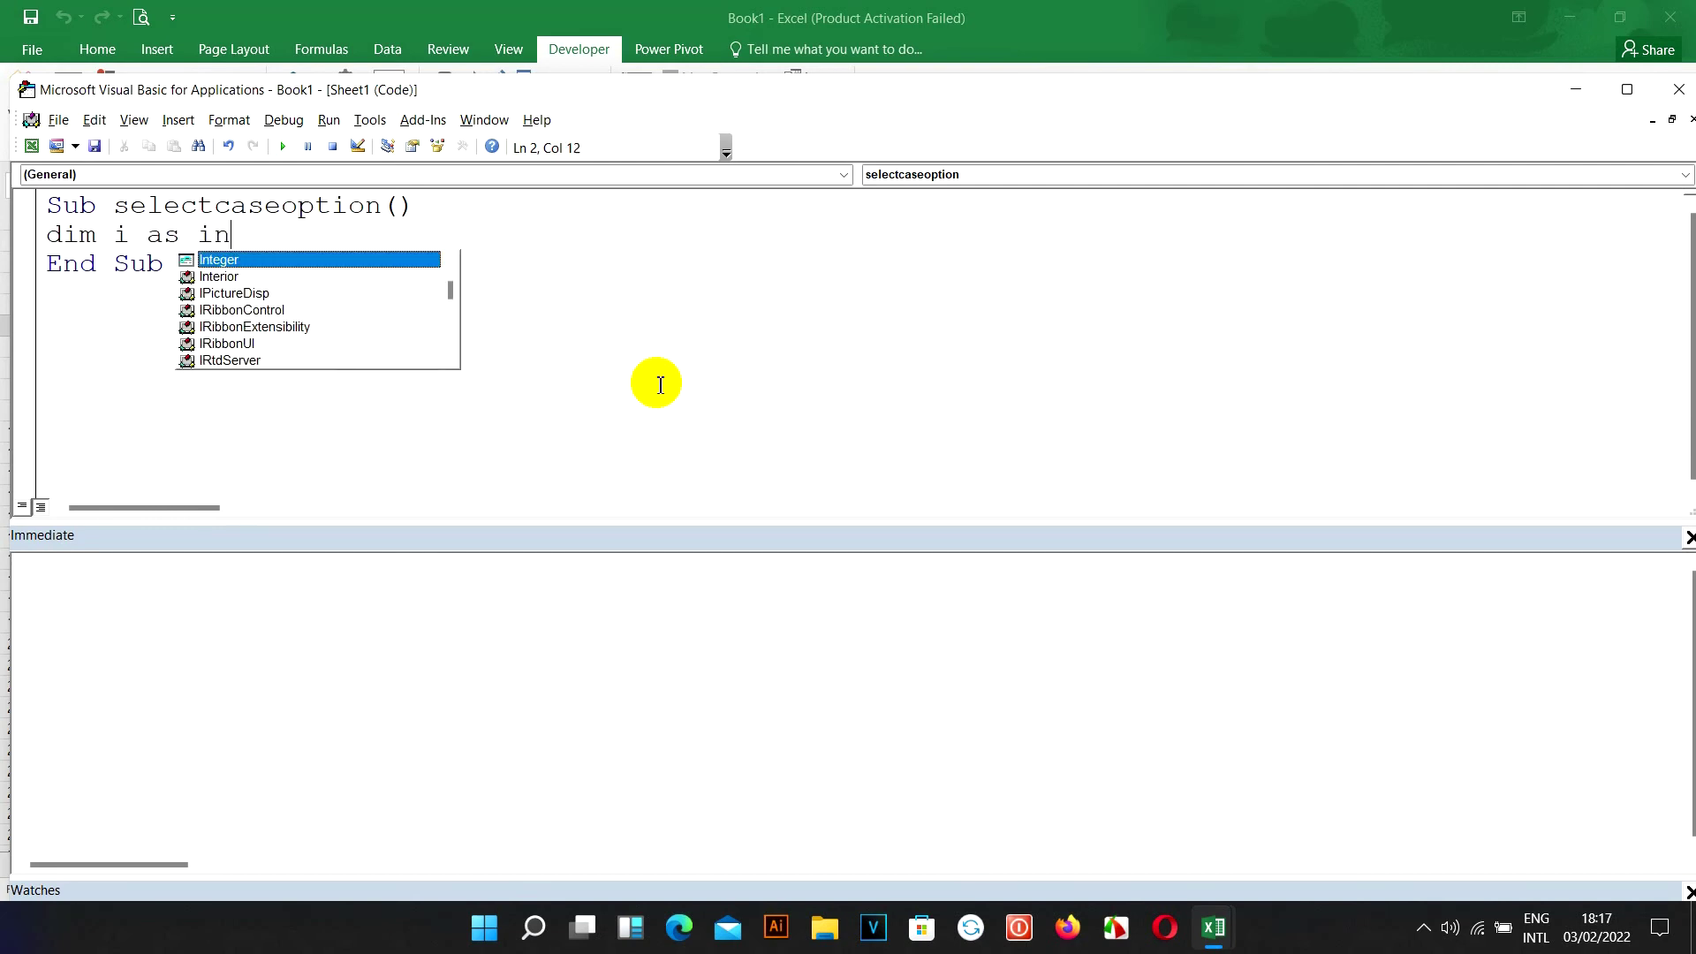
Step: Declare i As Integer, set i = InputBox("Please input Number"), and begin Select Case i
key("Return")
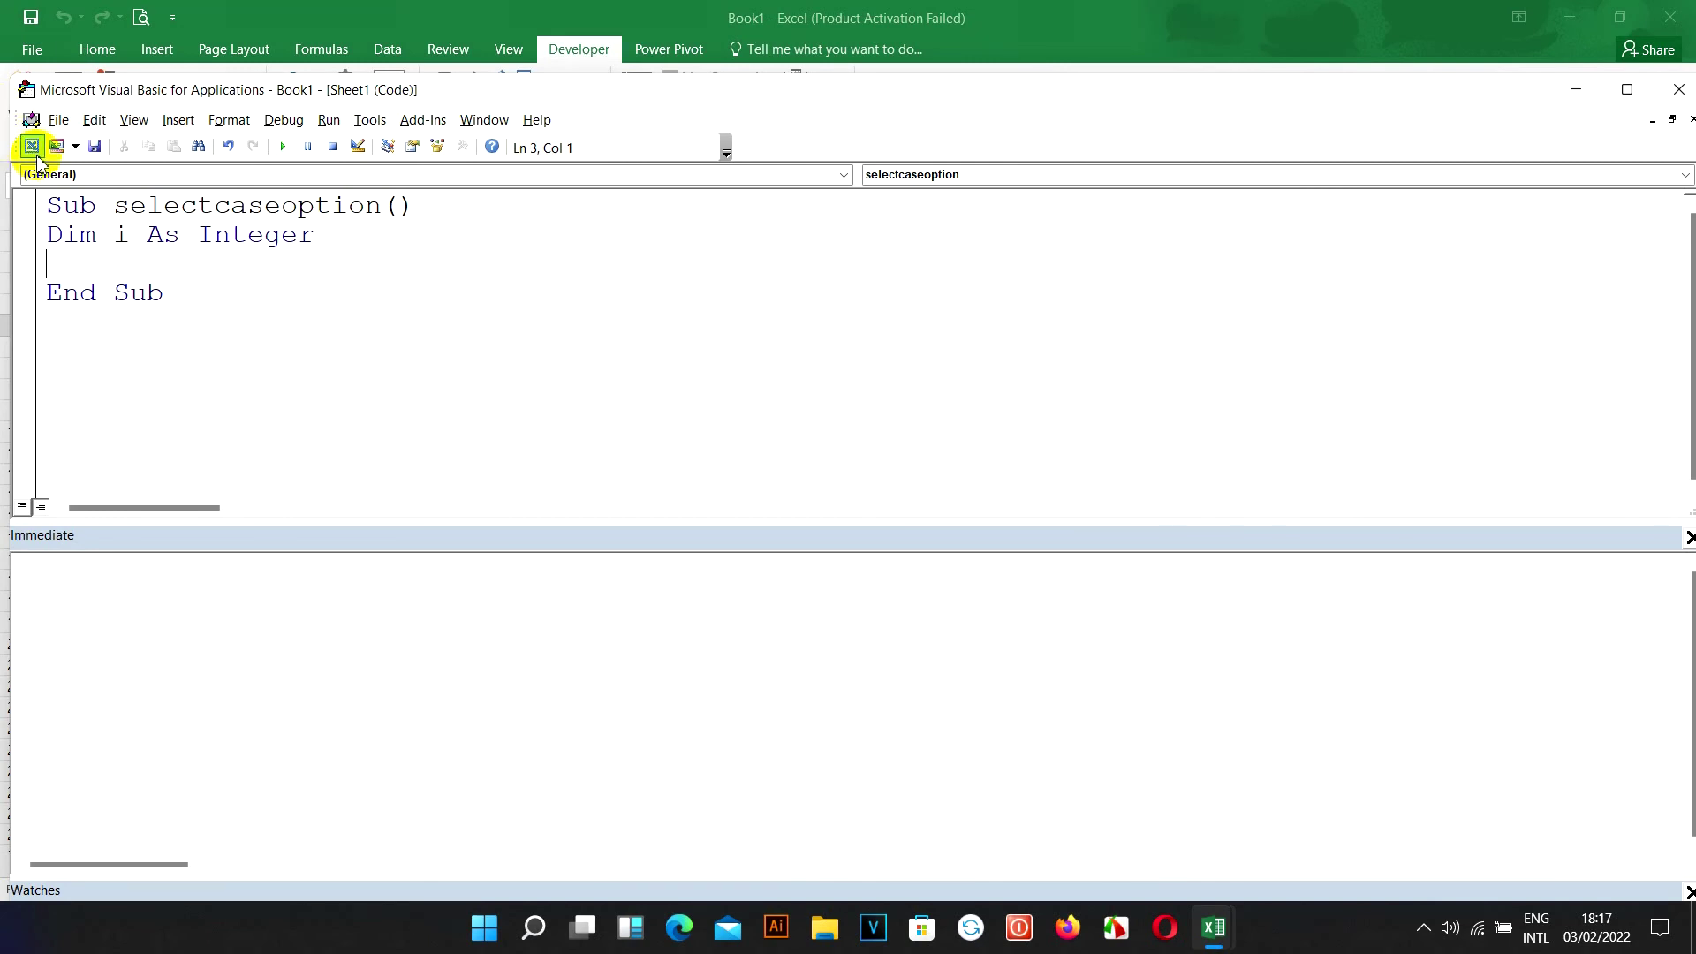
type("u=")
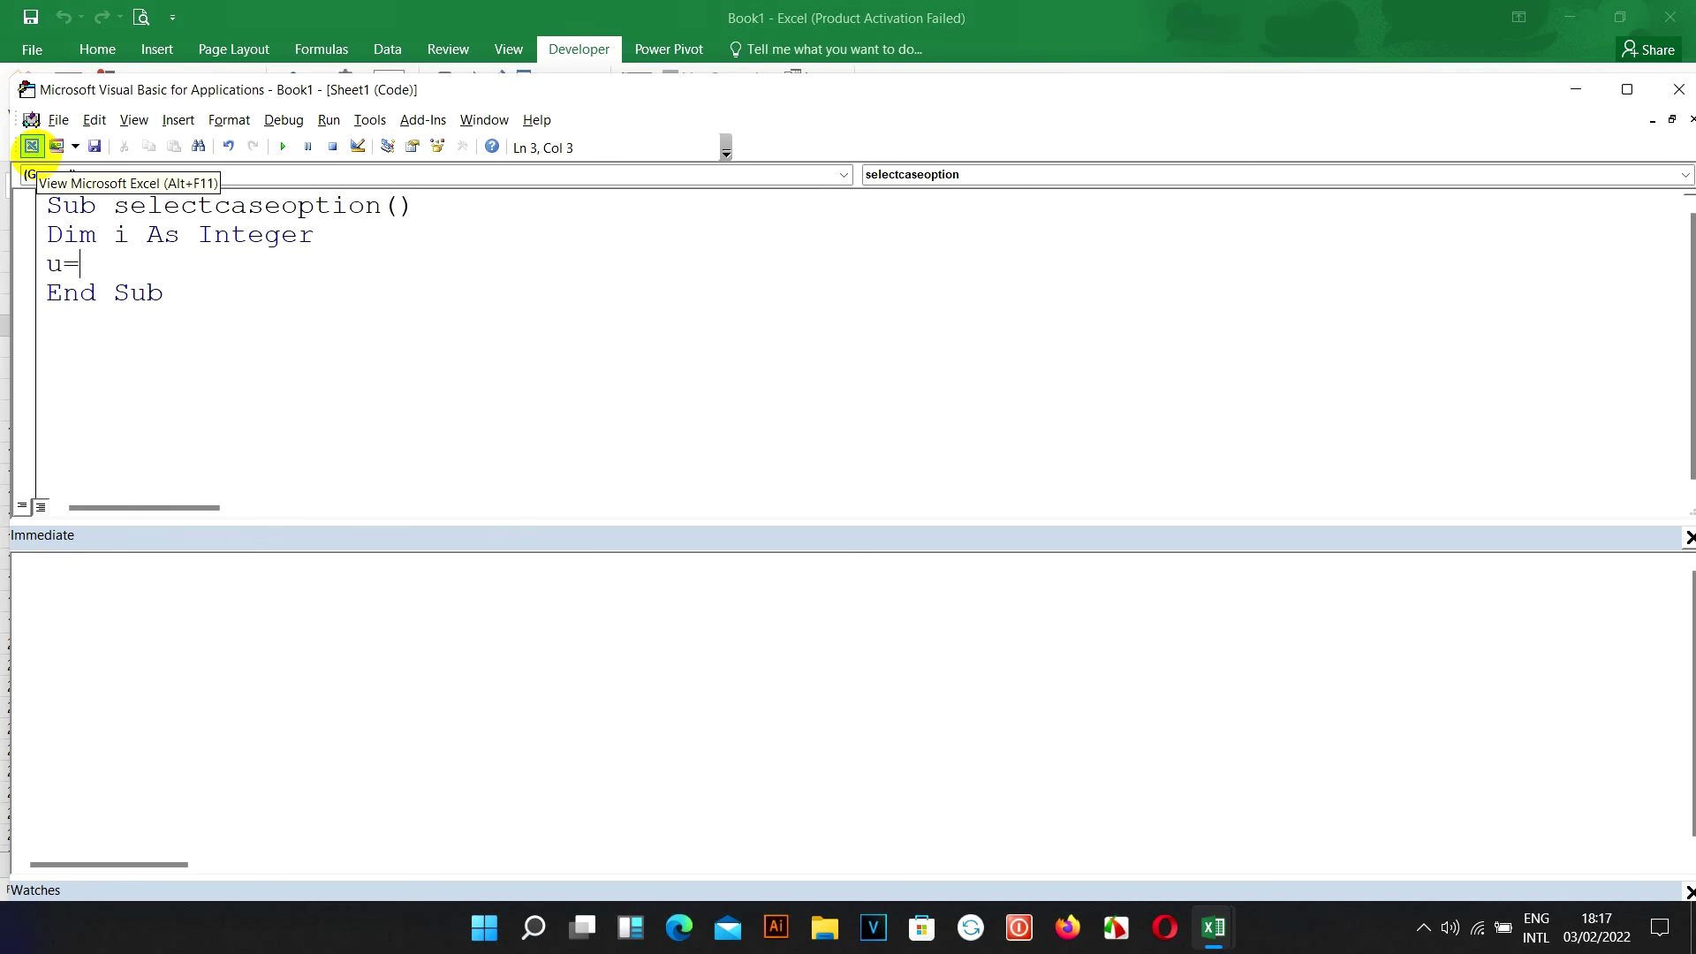
key("BackSpace")
key("BackSpace")
key("BackSpace")
type("=inpu")
key("Return")
key("BackSpace")
type("(\"")
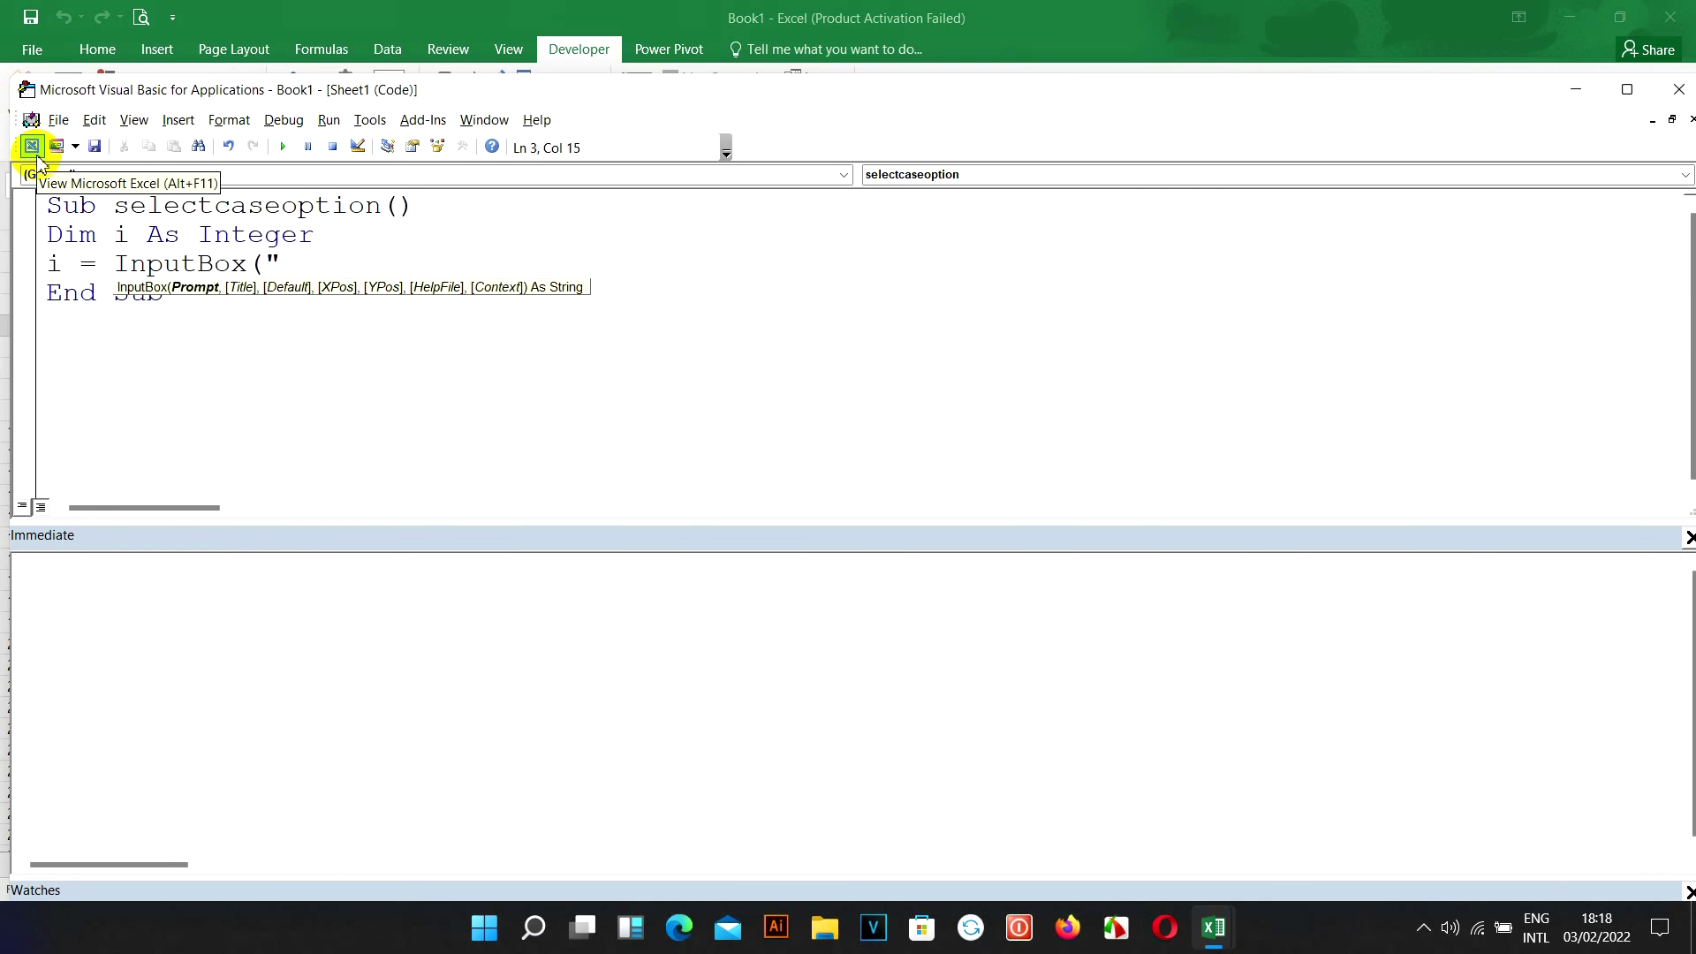
type("Please inpu")
type("t Numbe")
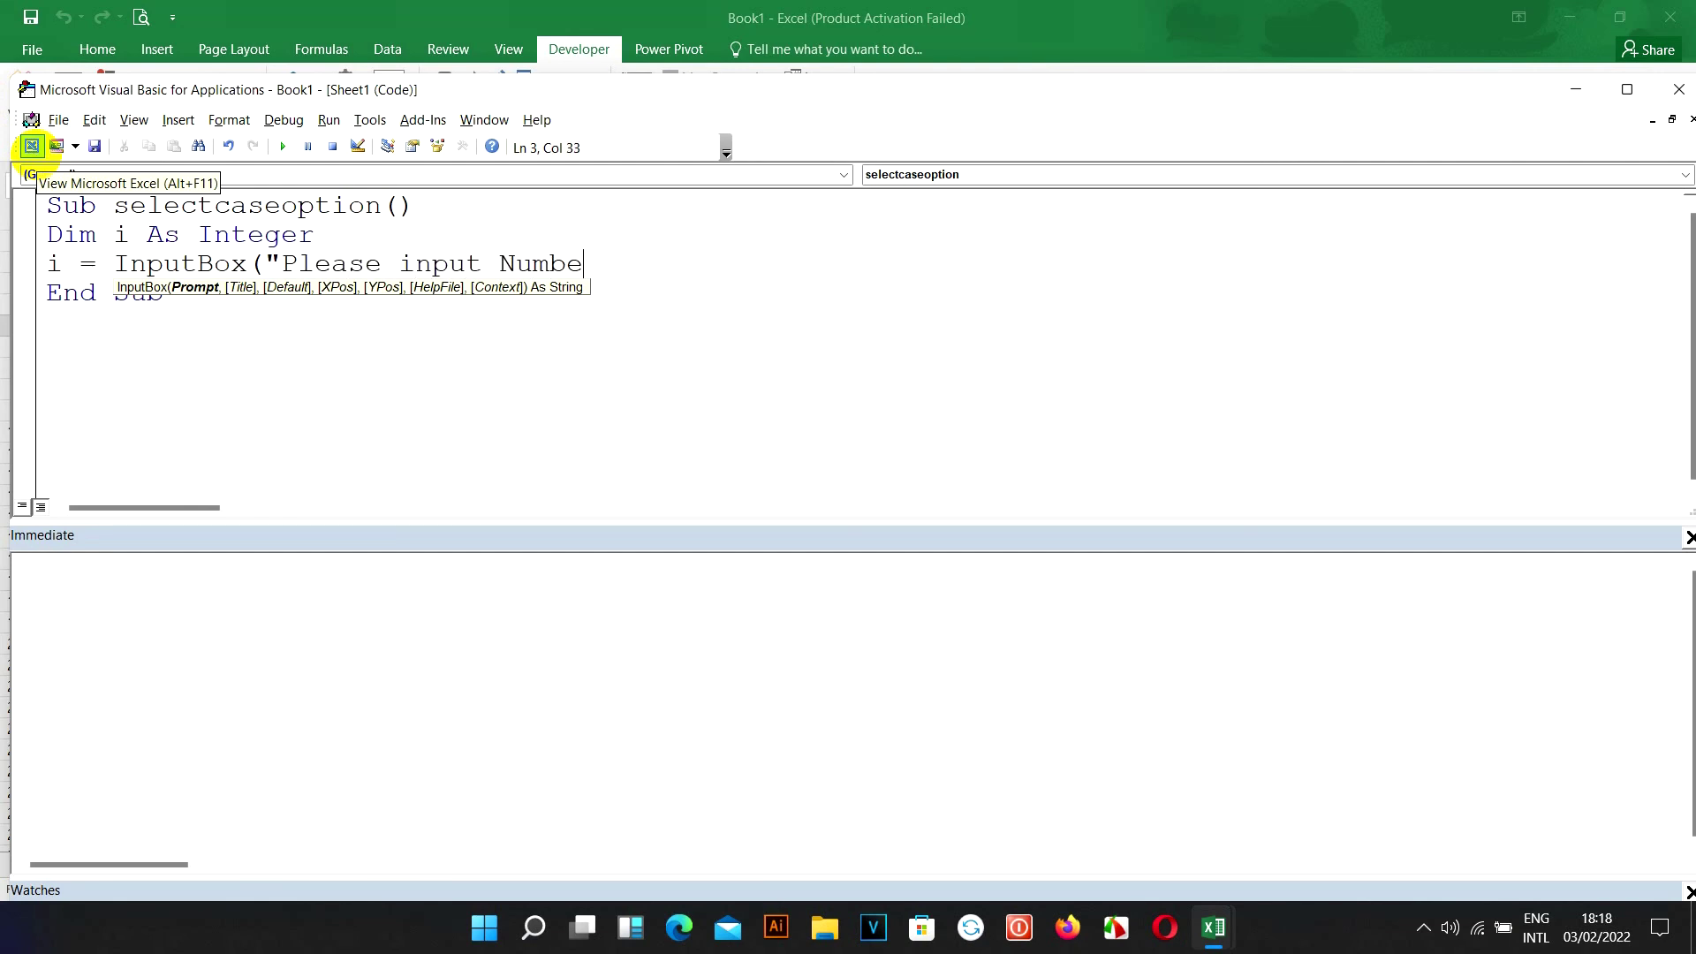
type("r\")")
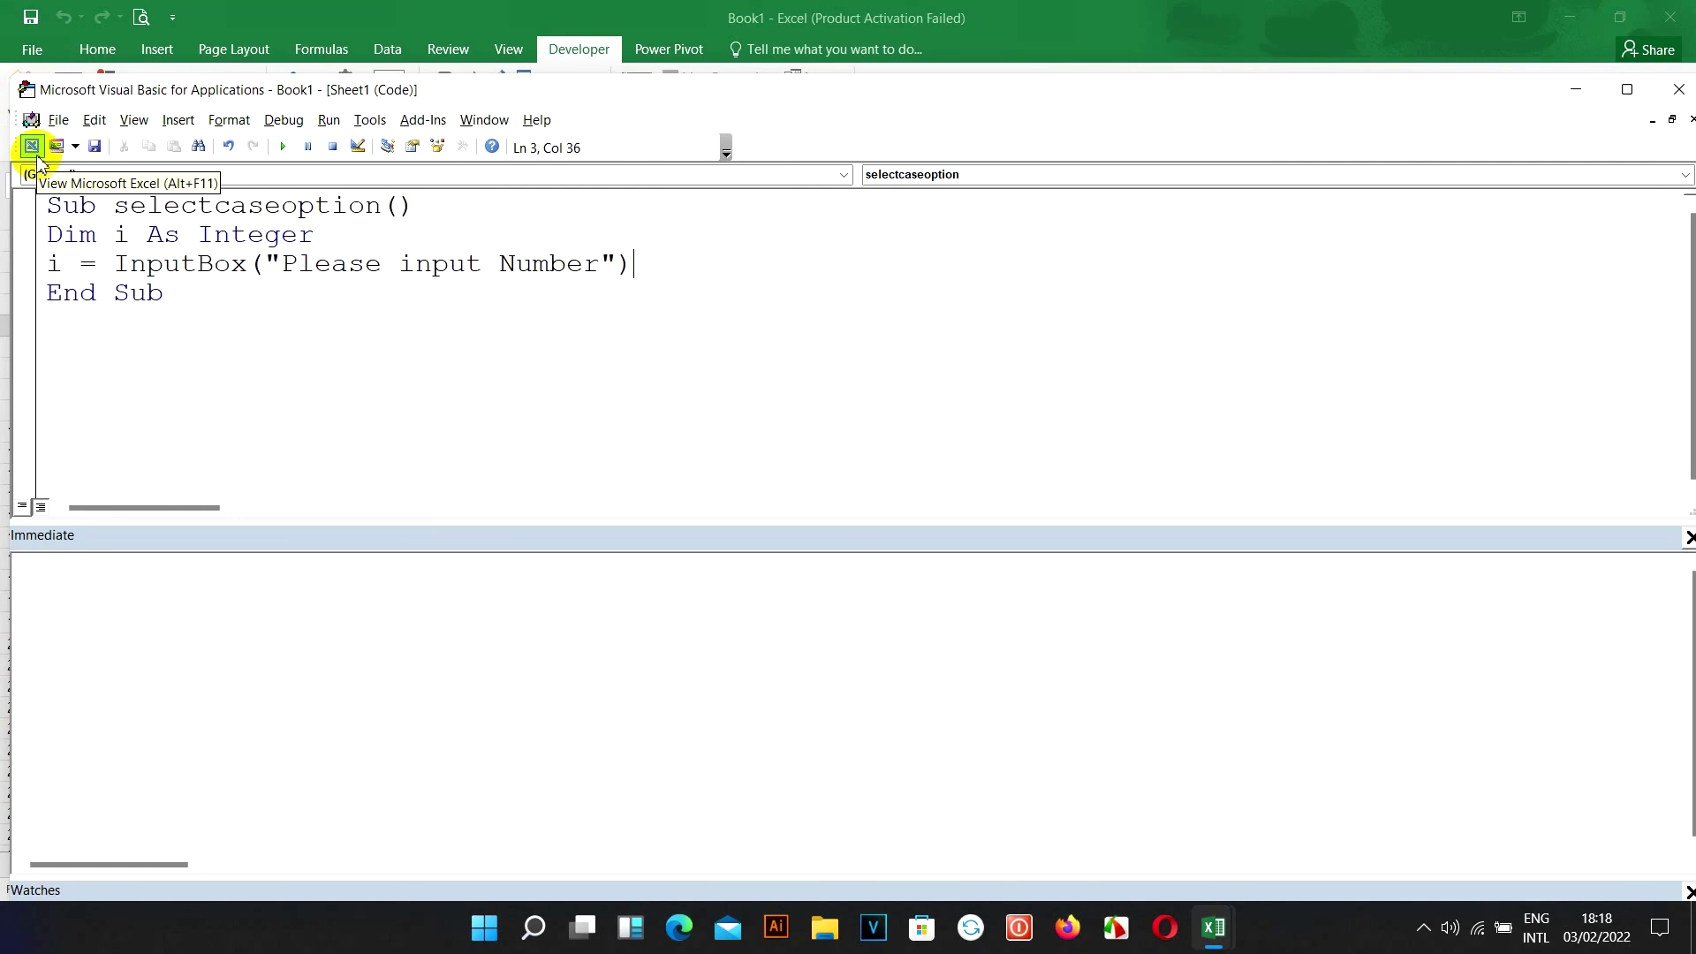
key("Return")
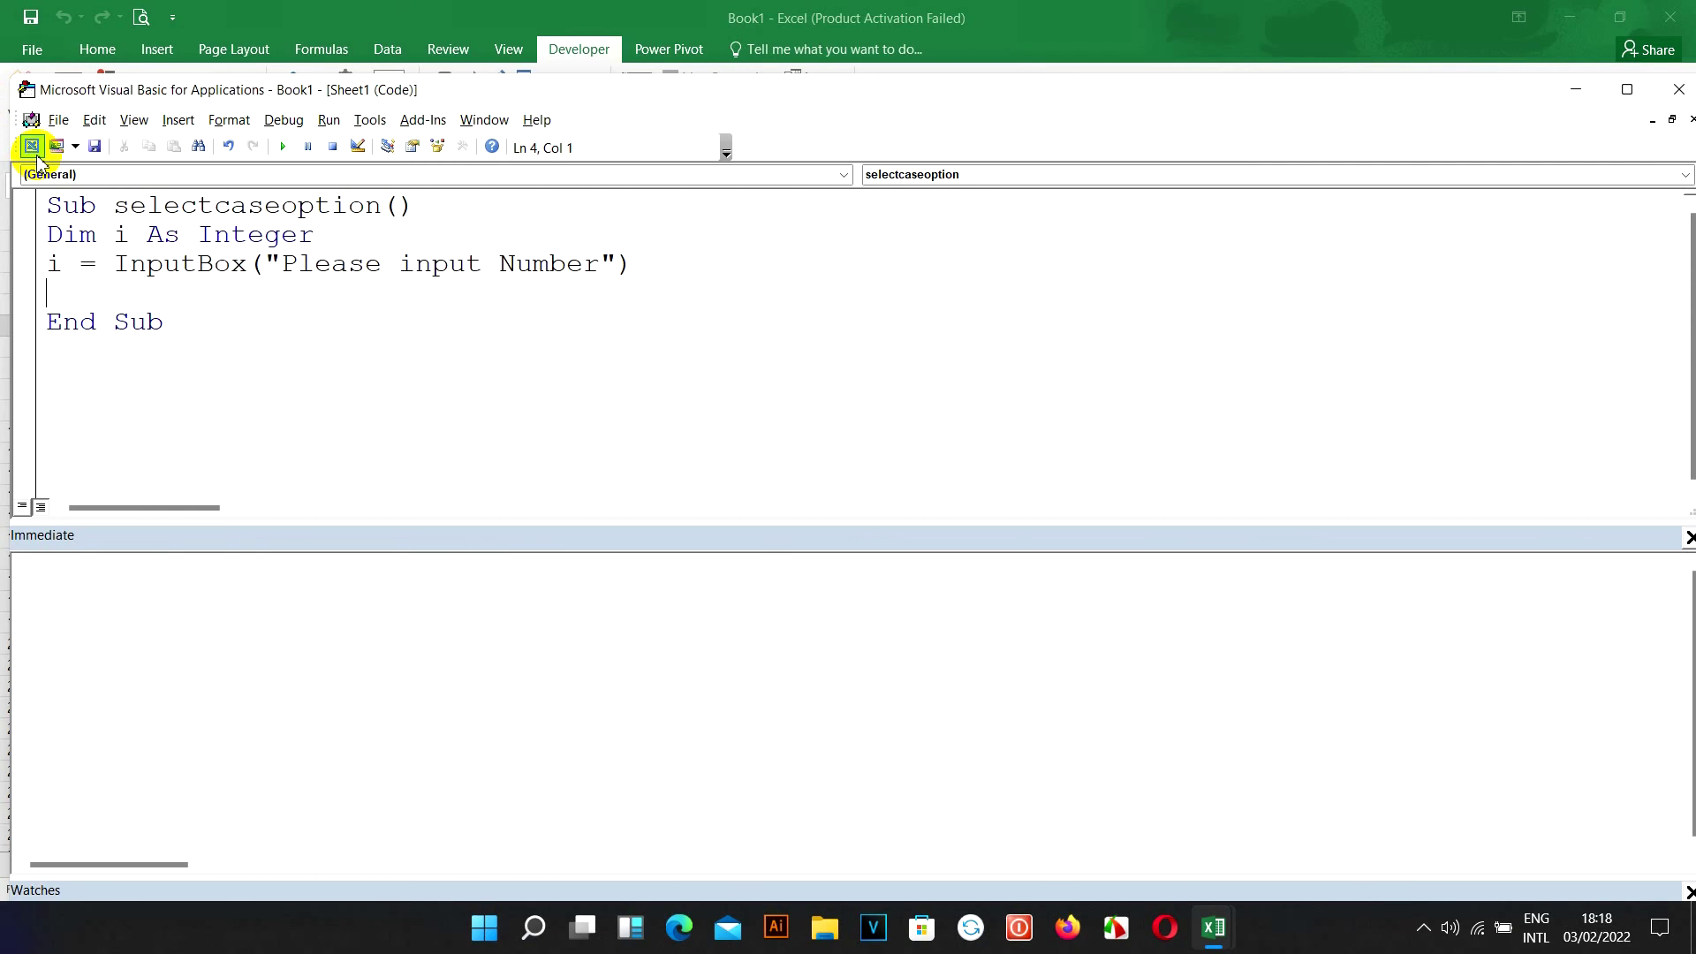
key("ctrl+space")
type("Select Case i")
Step: Add an indented Case 1 branch under Select Case i
key("Return")
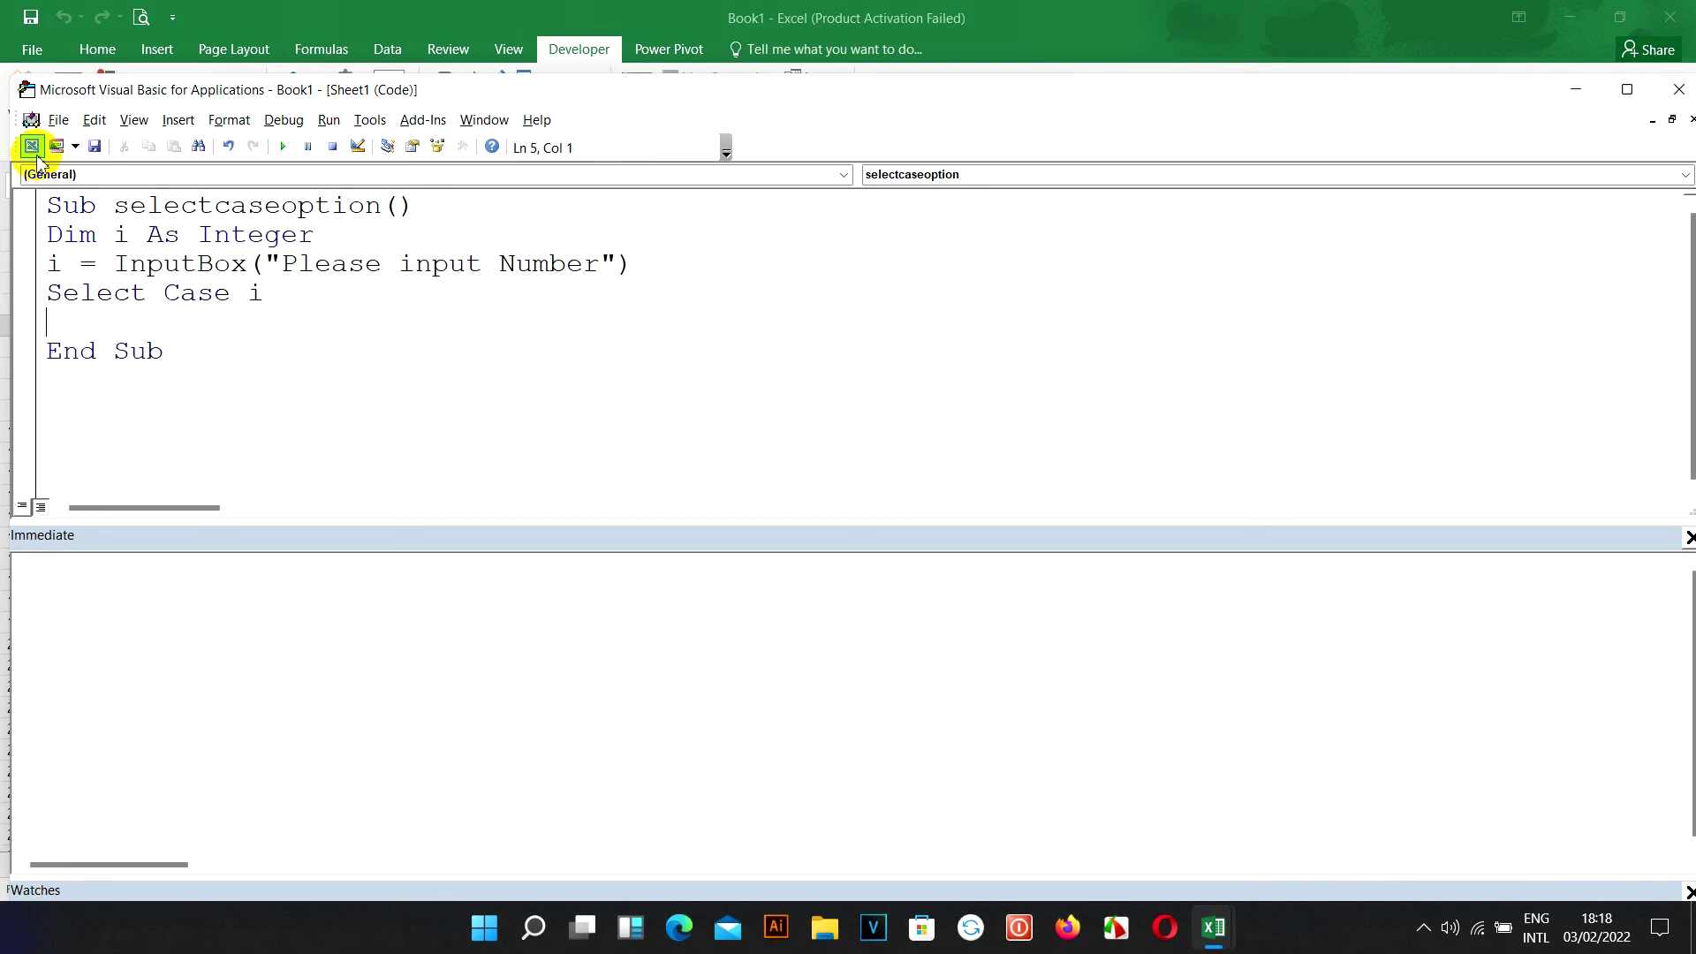
key("Tab")
type("case 1")
key("Return")
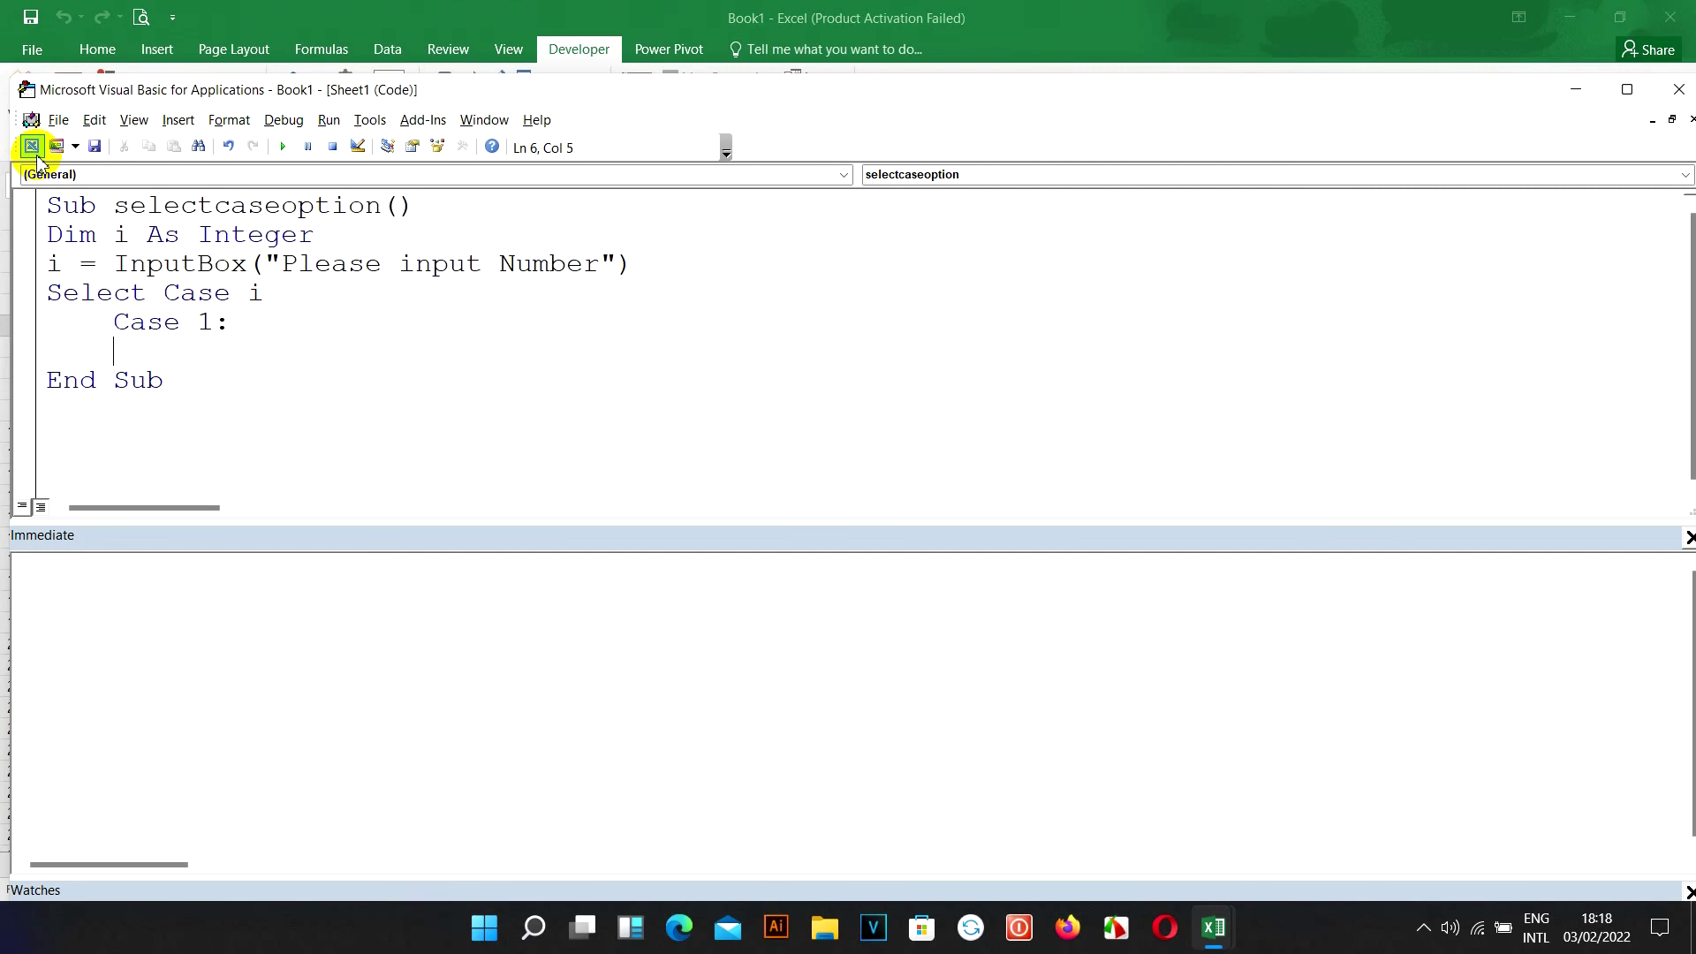
Step: Make Case 1 show MsgBox ("Discount 5 dollar for you")
key("ctrl+space")
type("m")
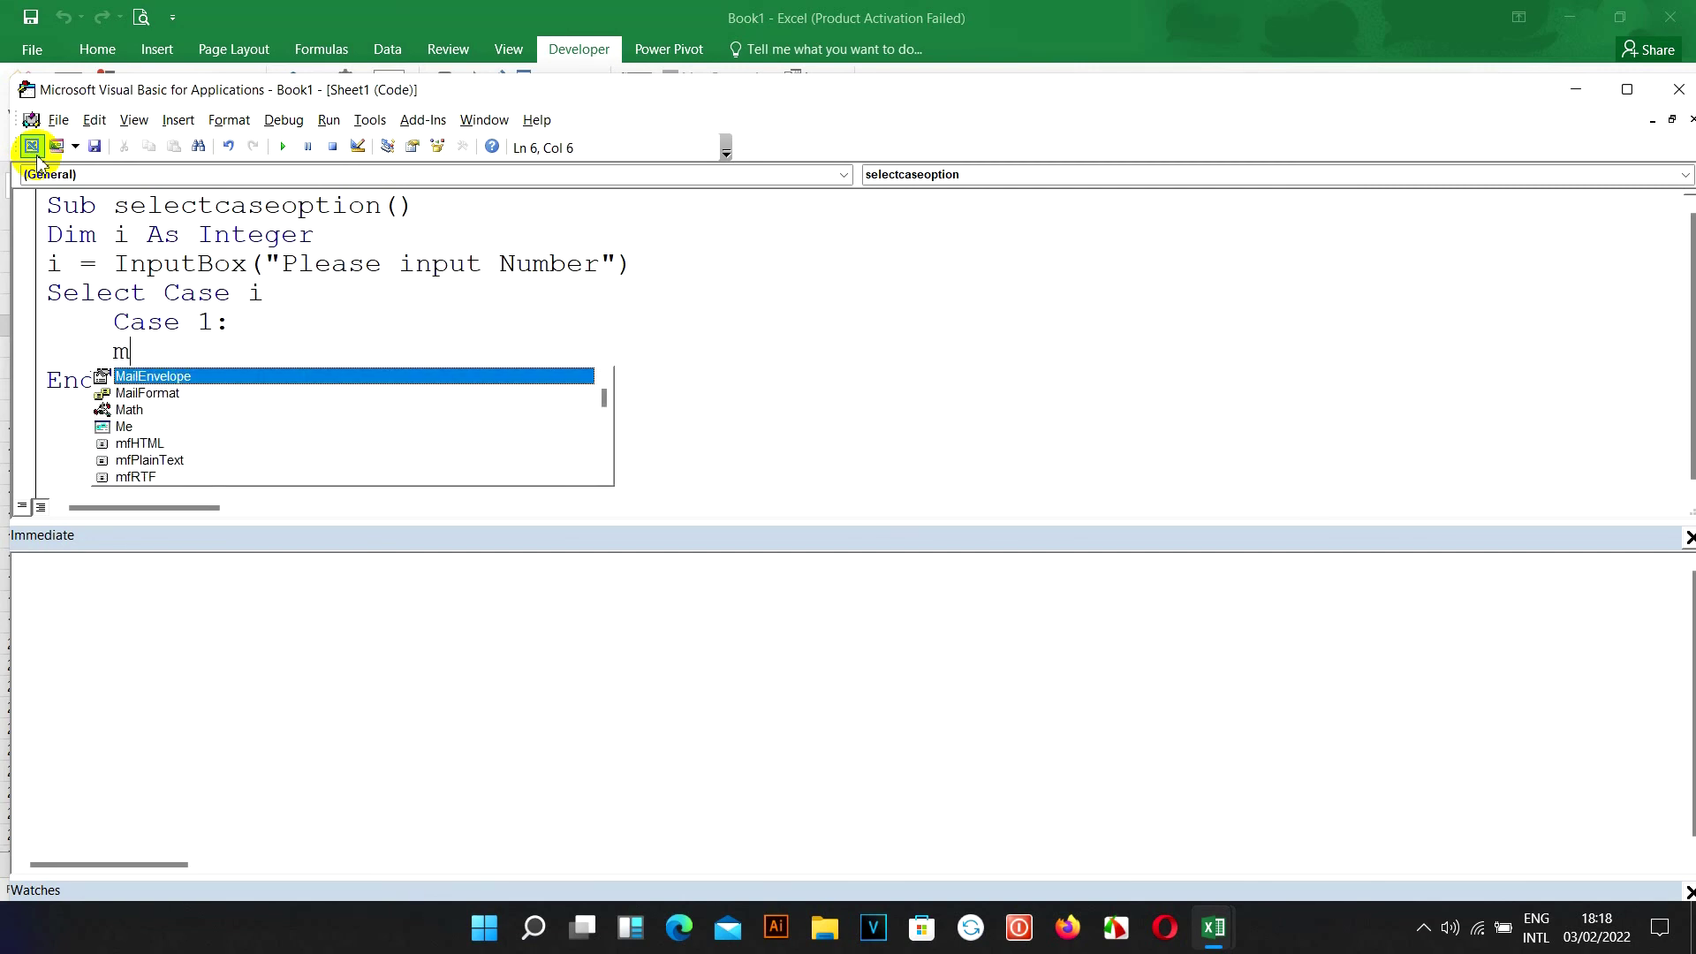
type("sgb")
key("Return")
key("BackSpace")
type("(")
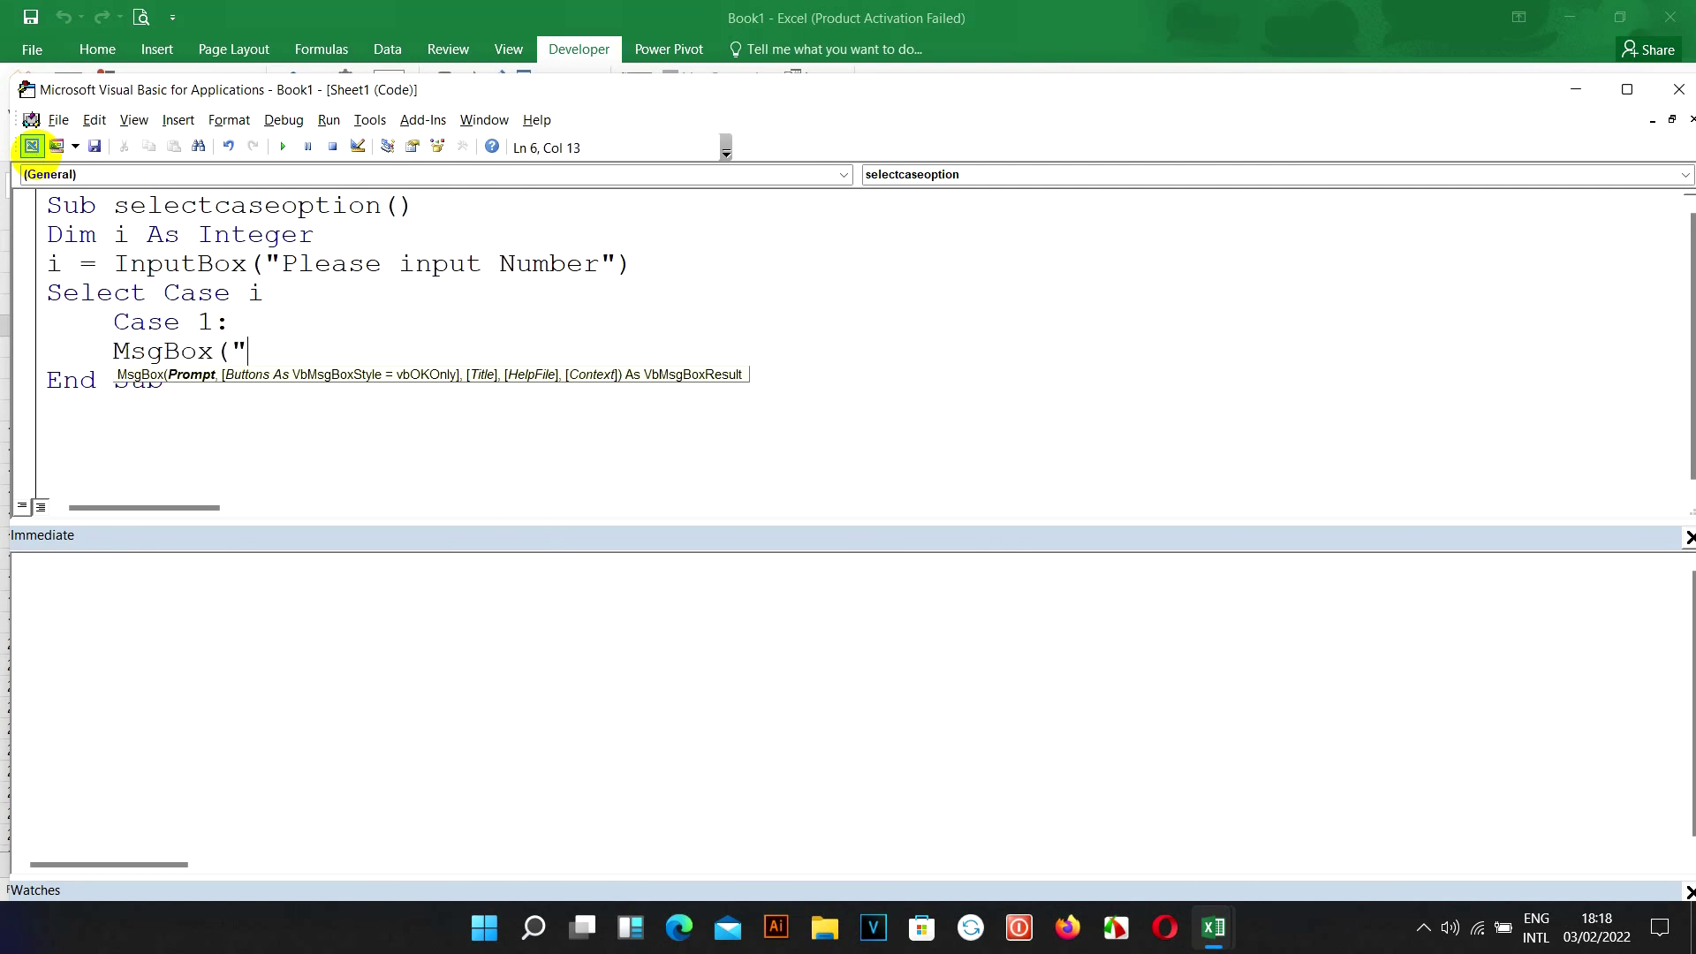
type("Disou")
key("BackSpace")
key("BackSpace")
type("count 5")
type(" dollar for you\"(")
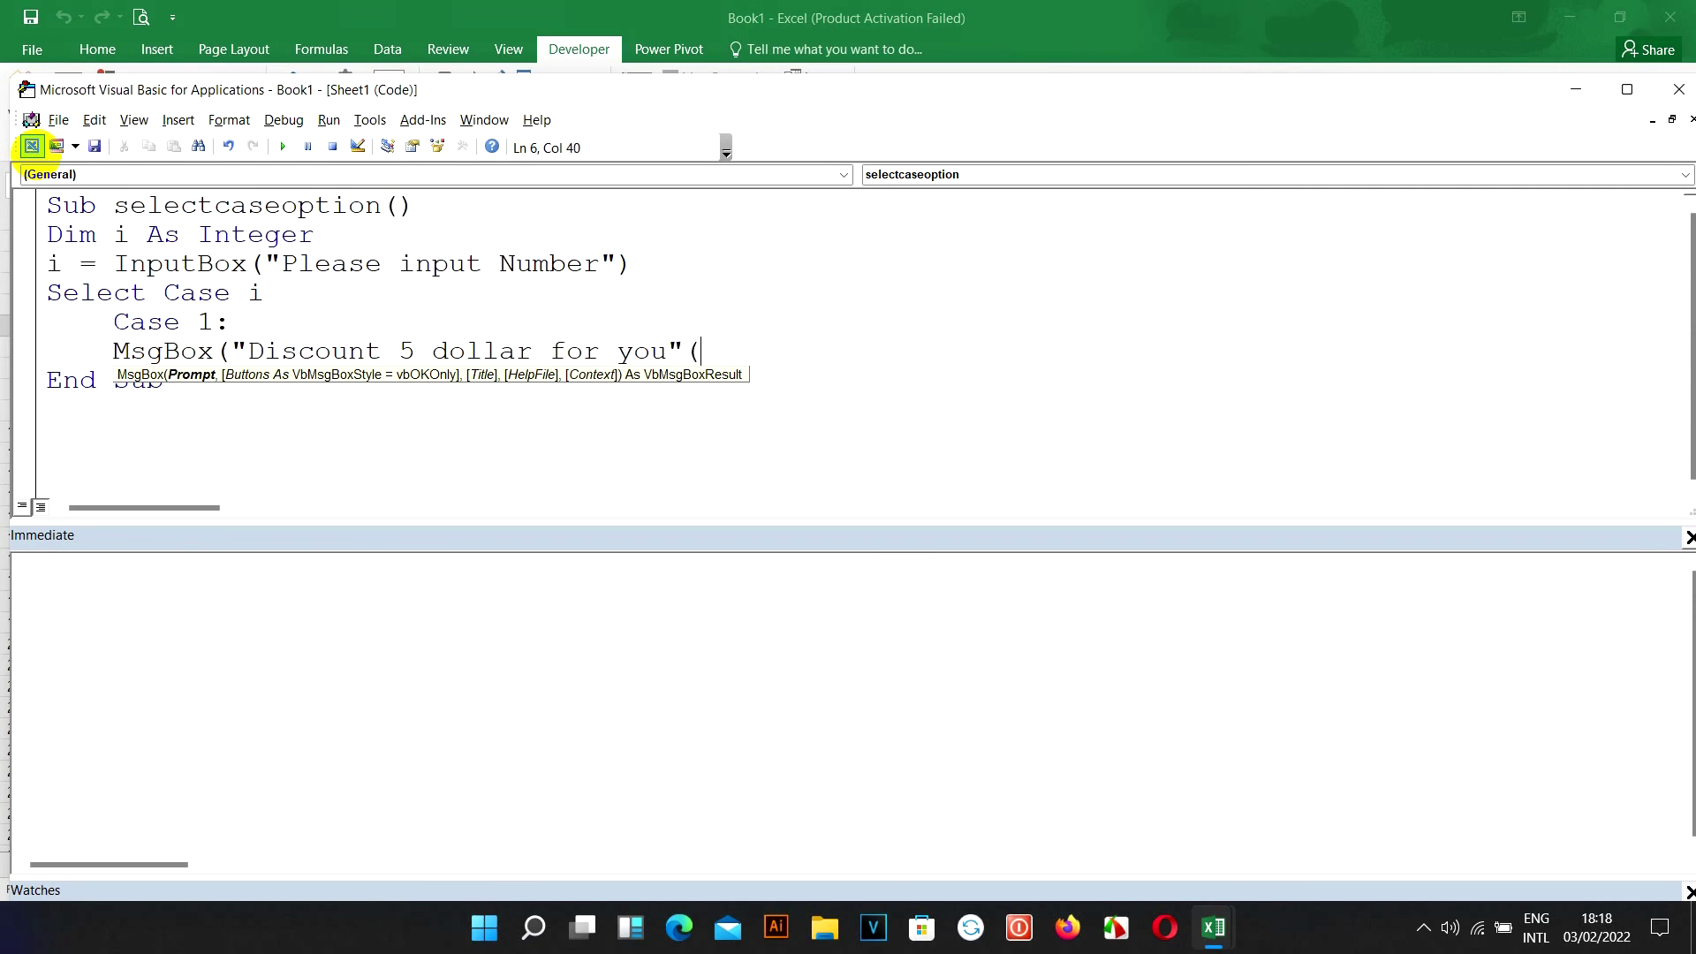
key("BackSpace")
type(")")
key("Return")
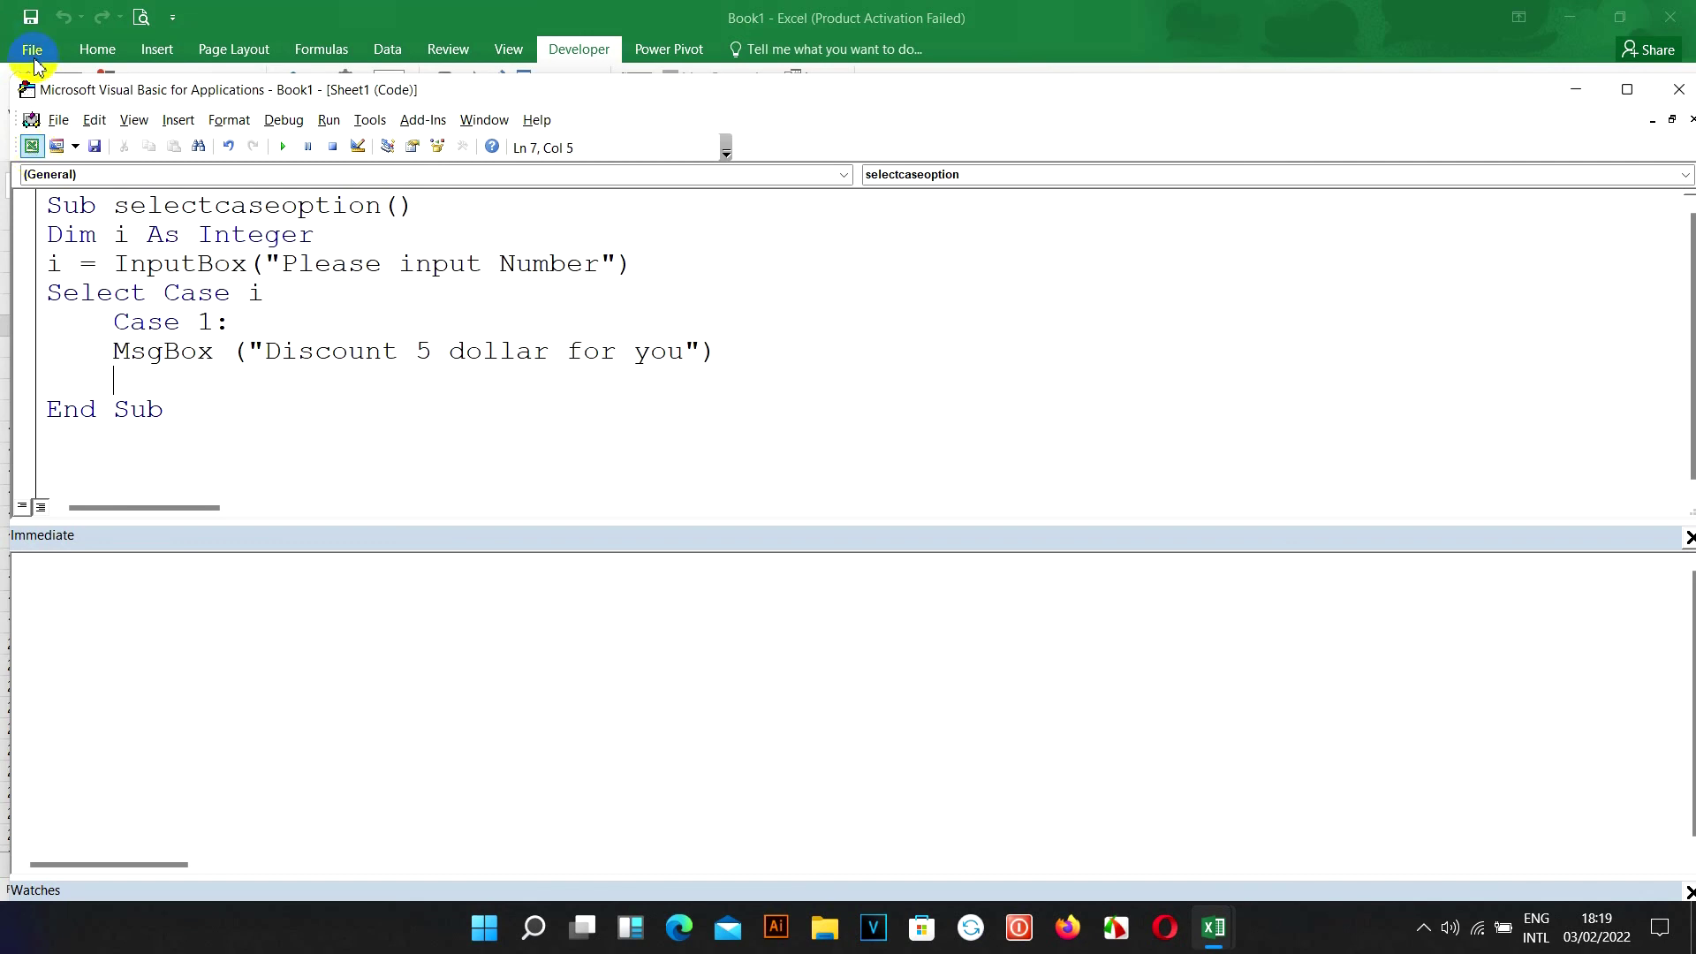
mouse_move(717, 351)
left_mouse_down()
mouse_move(97, 345)
mouse_move(129, 346)
left_mouse_up()
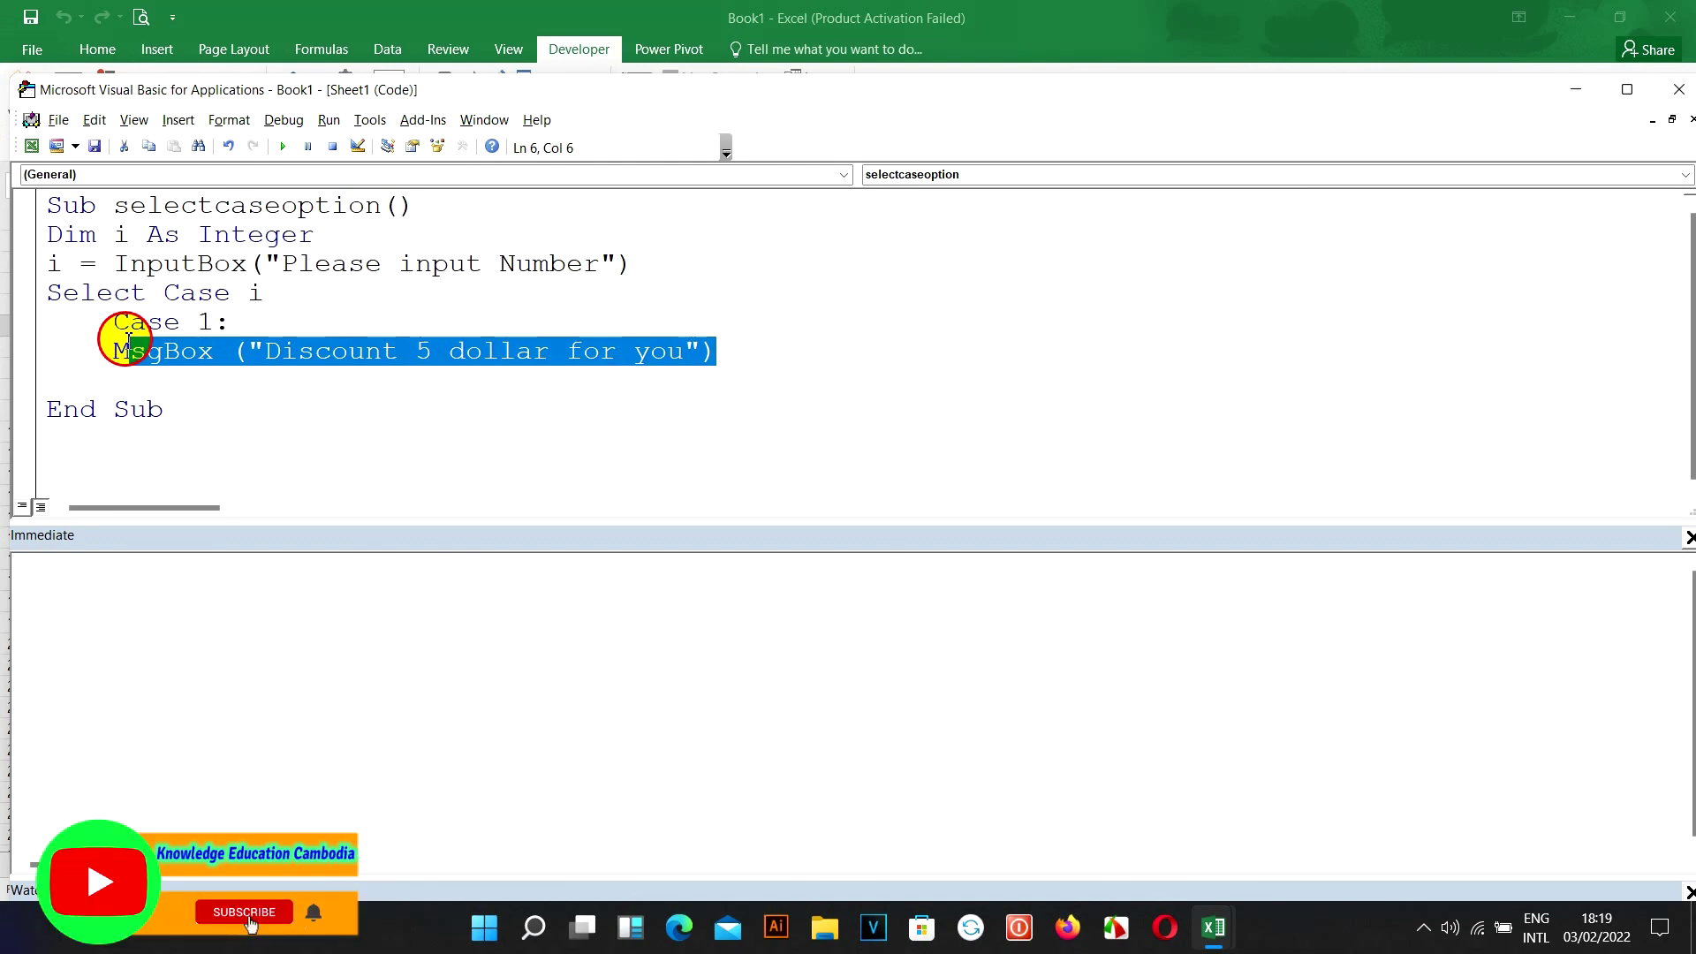
Step: Add Case 2 with a copied message changed to "Discount 10 dollar for you"
left_click(132, 381)
type("c")
key("BackSpace")
type("Case 2:")
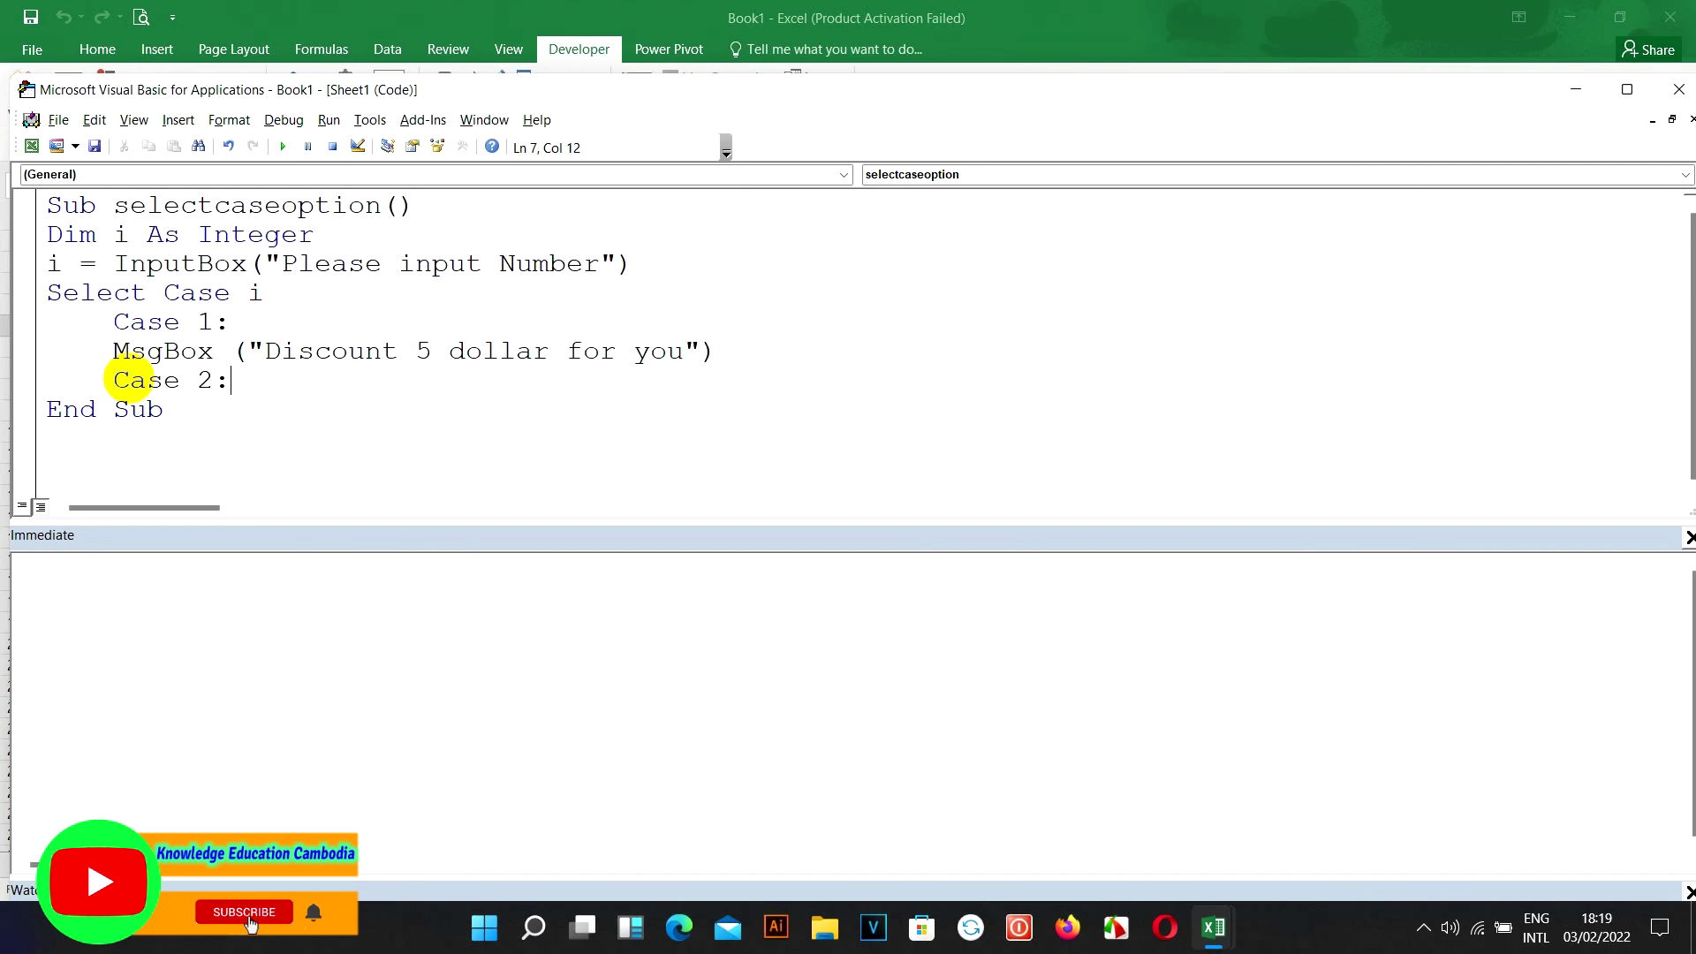
key("Return")
mouse_move(113, 353)
left_mouse_down()
mouse_move(765, 365)
mouse_move(757, 352)
left_mouse_up()
key("ctrl+c")
left_click(158, 406)
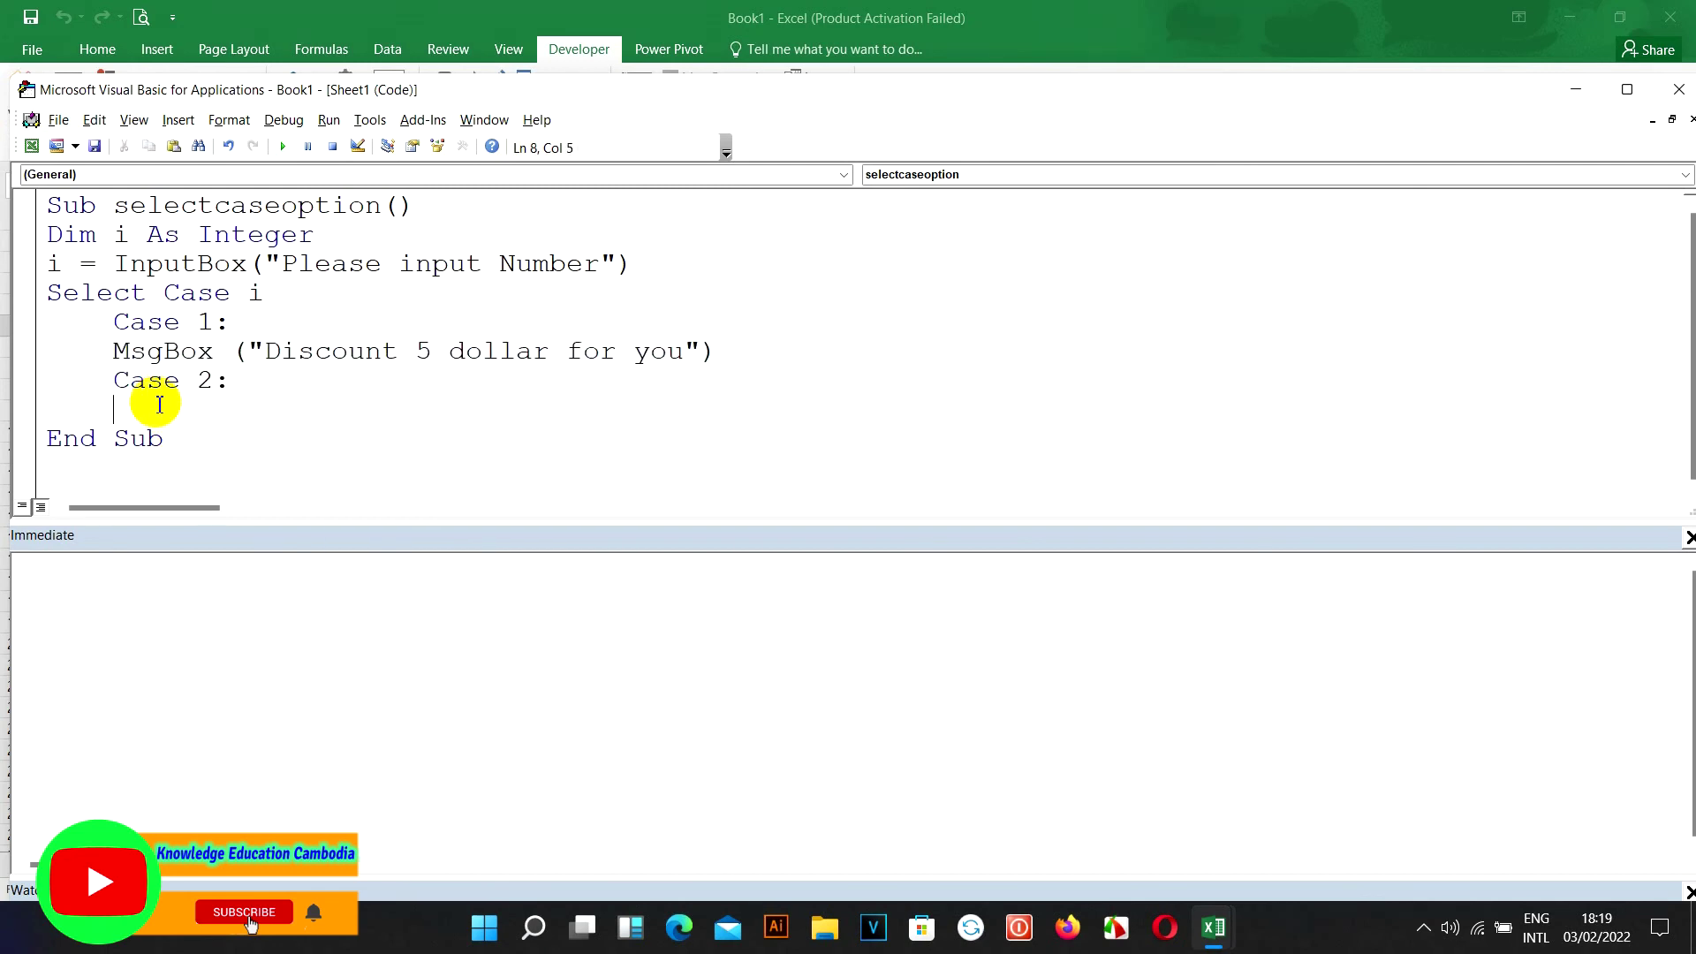
key("ctrl+v")
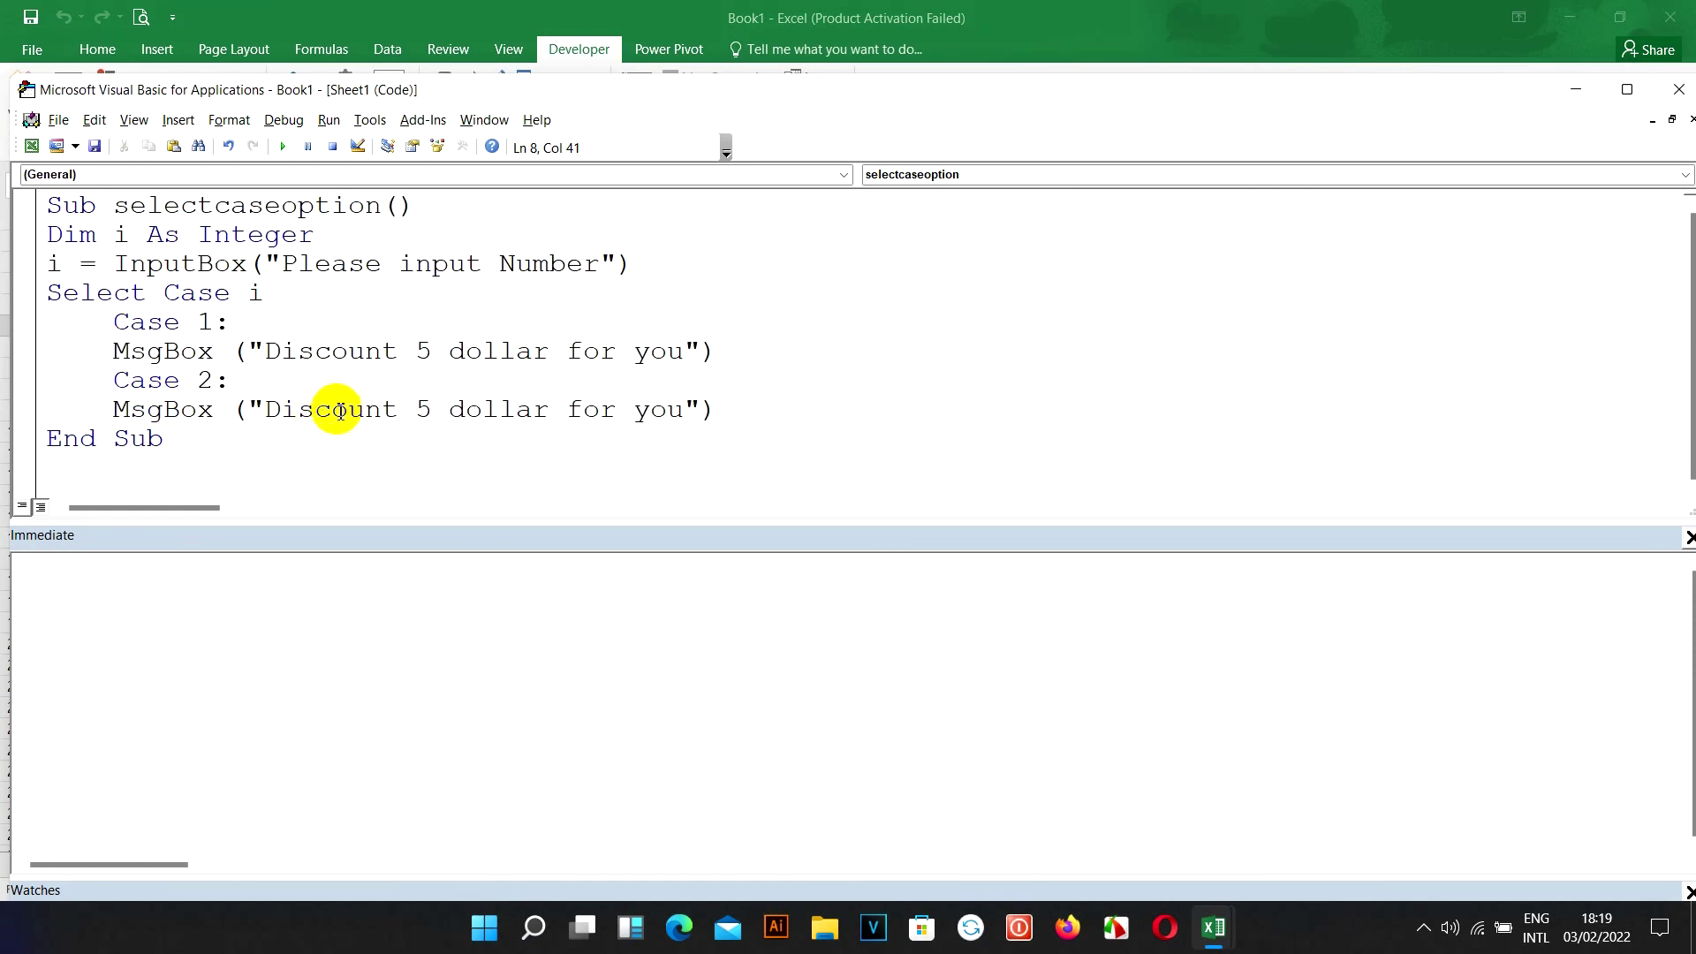
double_click(421, 412)
type("10")
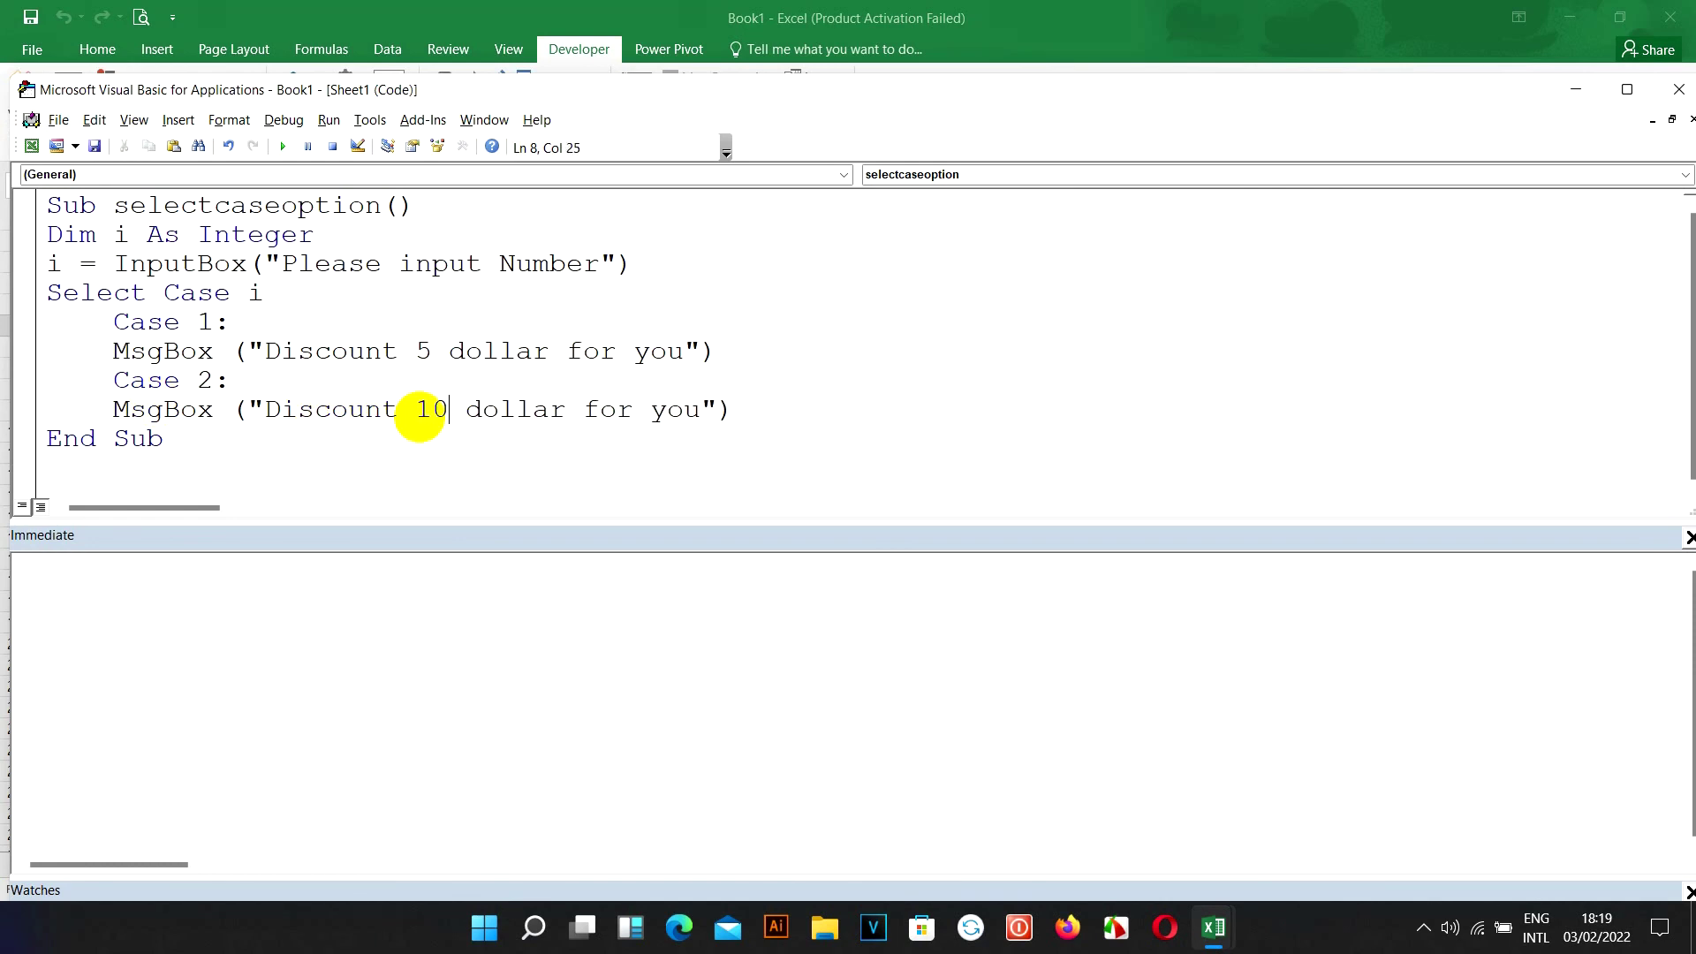
Step: Add Case 3 with the pasted message changed to a 15 dollar discount
key("Return")
type("Case 3")
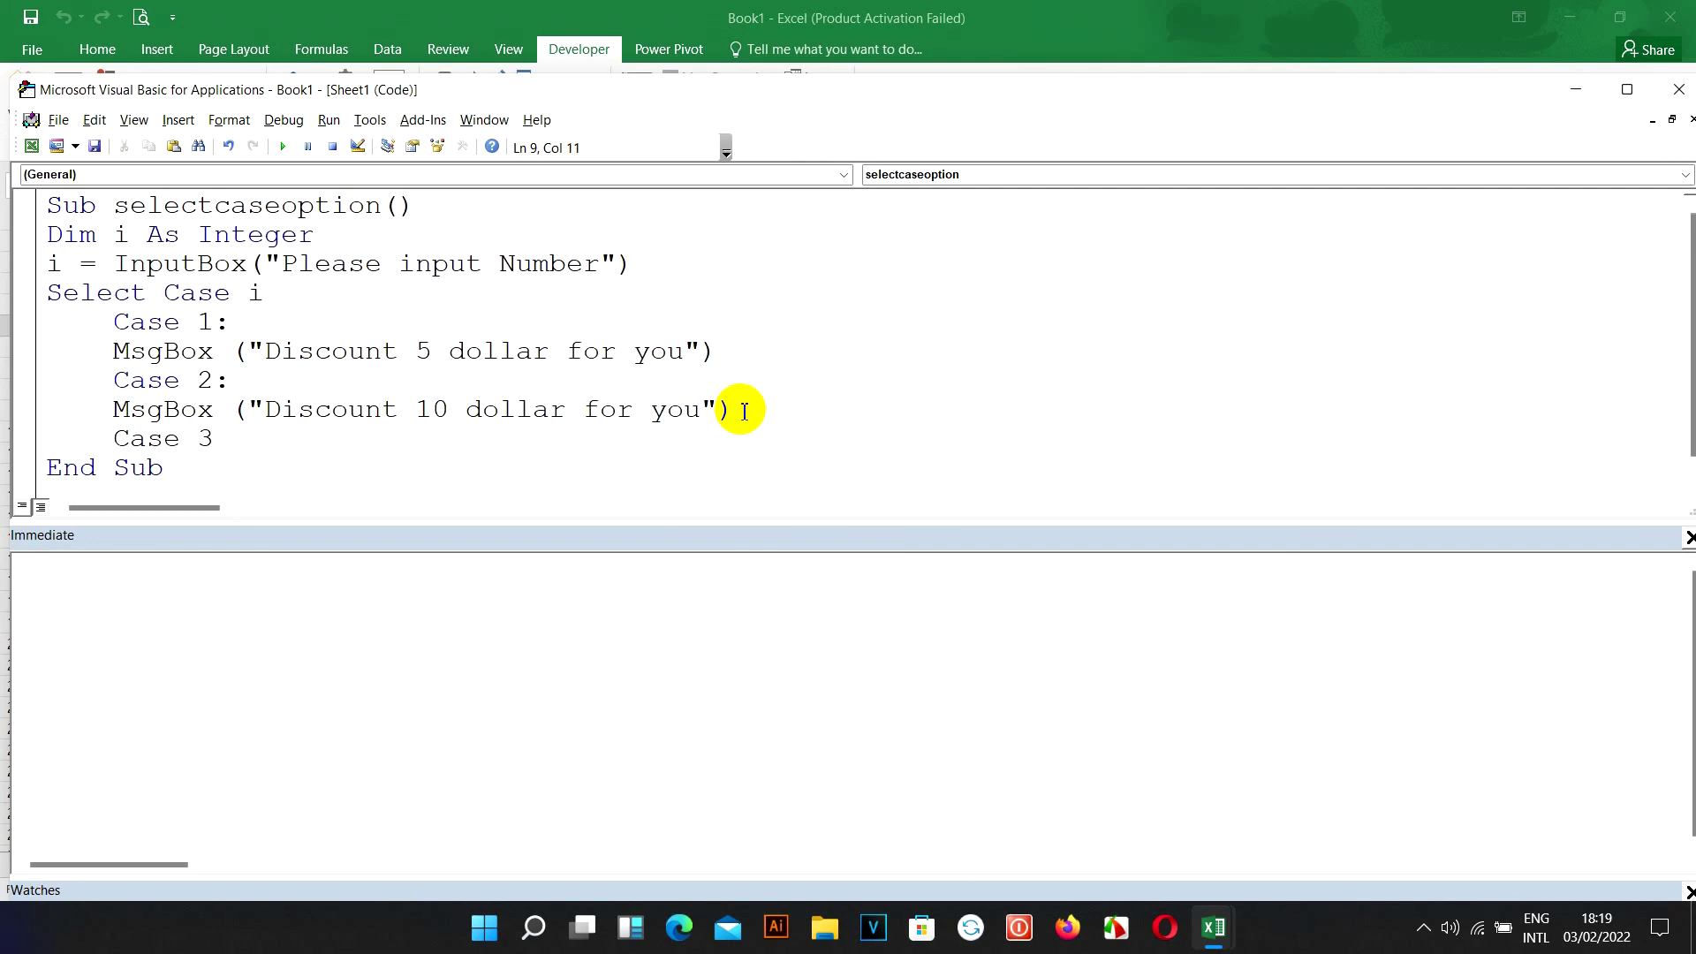
key("Return")
mouse_move(784, 368)
left_mouse_down()
mouse_move(522, 402)
mouse_move(772, 417)
mouse_move(79, 416)
left_mouse_up()
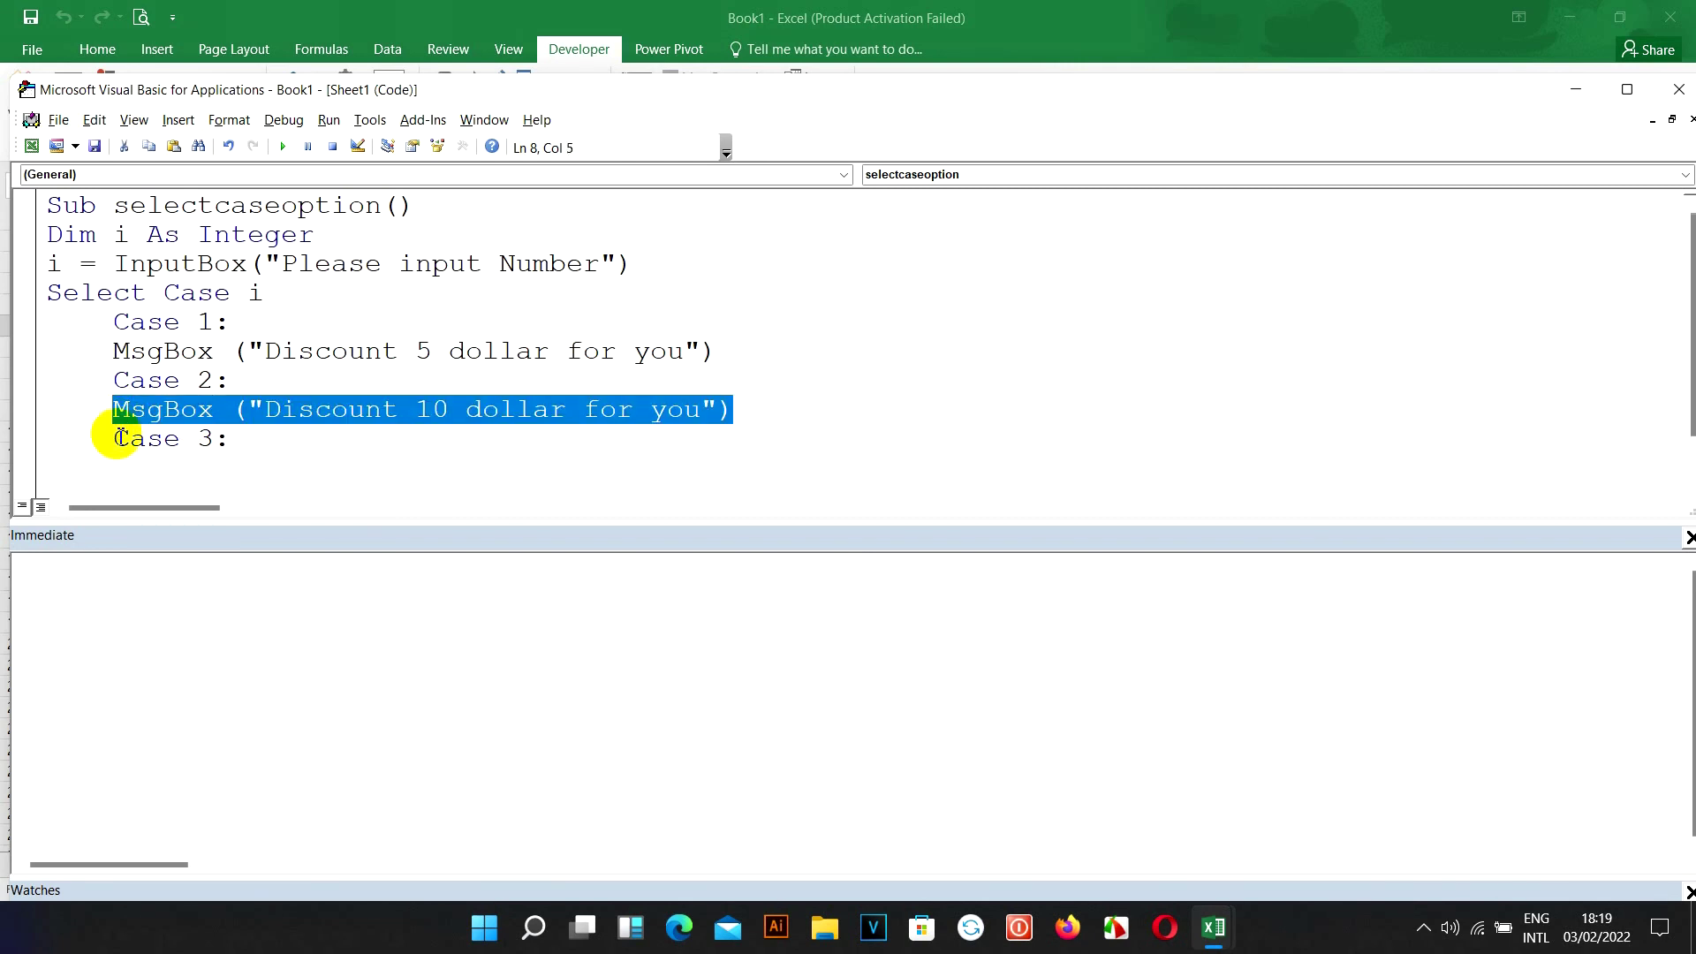
left_click(127, 470)
type("MsgBox (\"Discount 10 dollar for you\")")
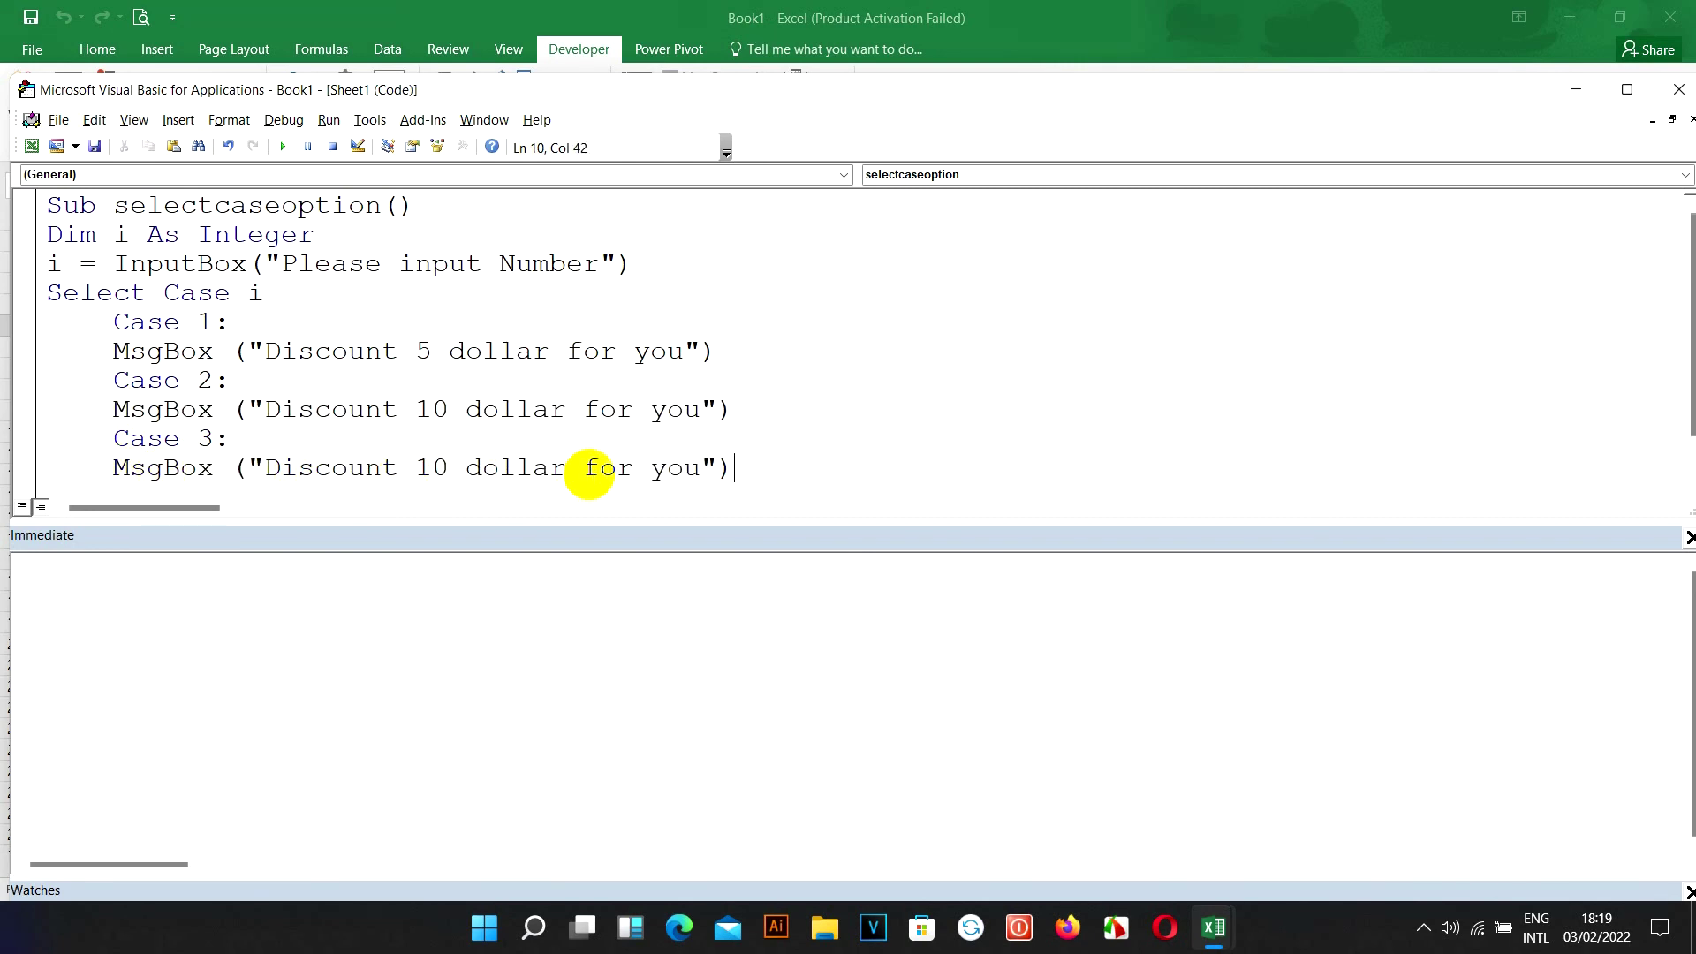
key("Return")
left_click(441, 439)
key("BackSpace")
type("5")
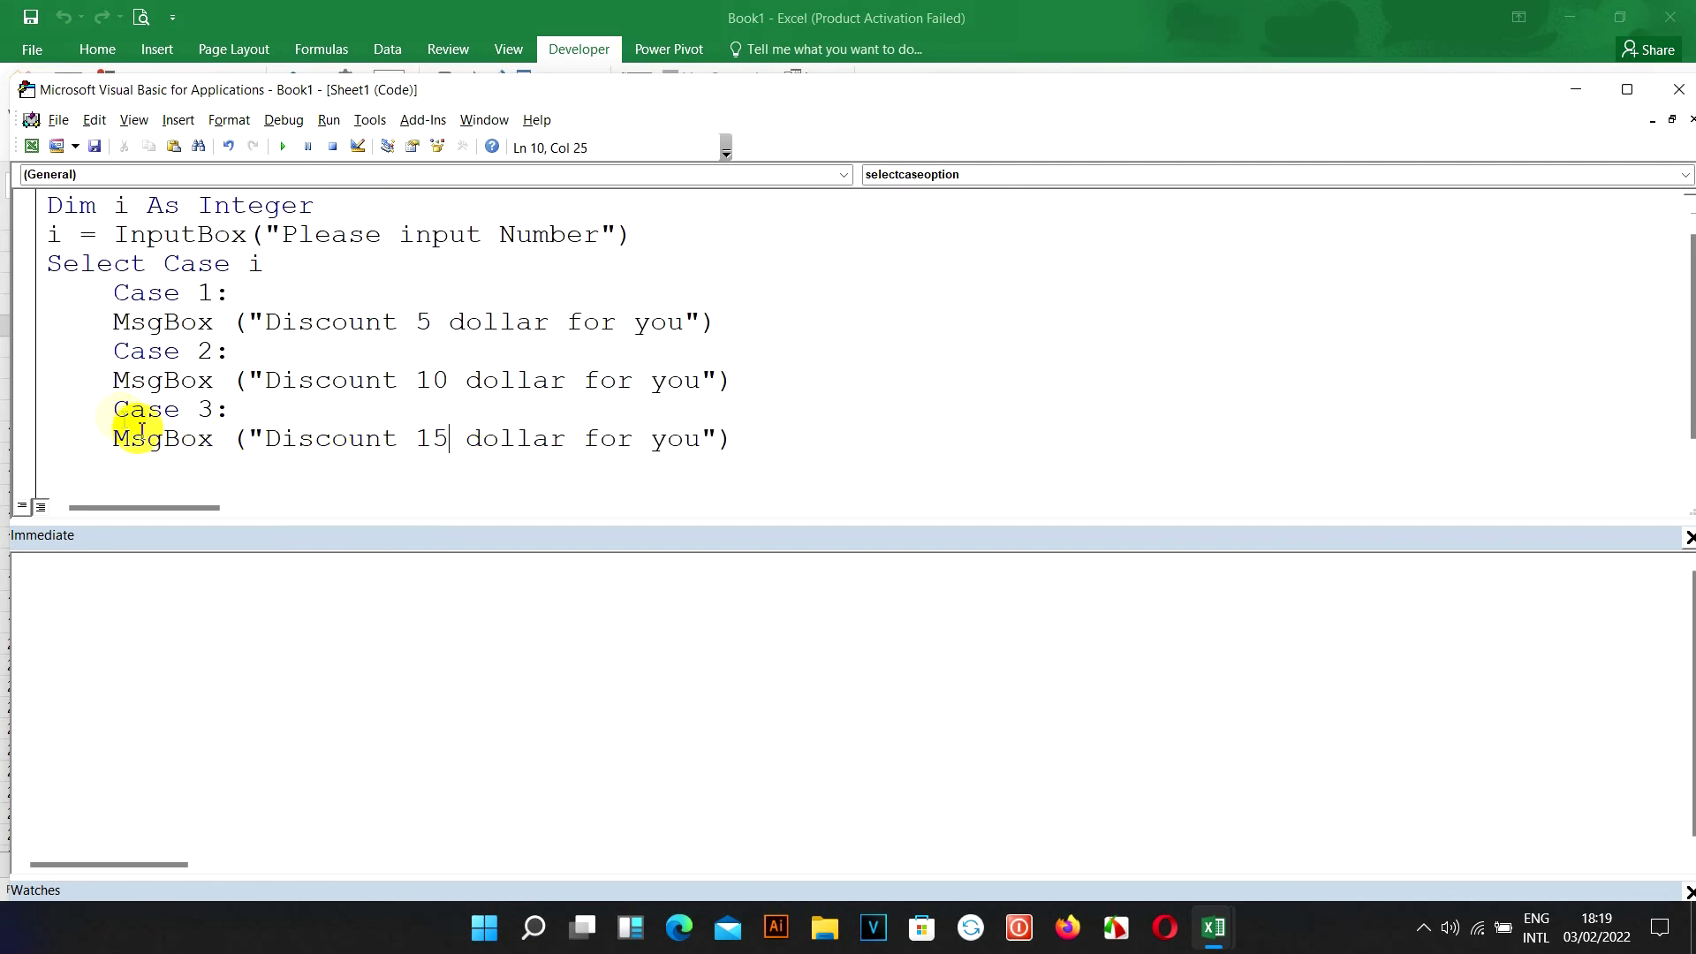
Step: Add Case 4 with a 20 dollar discount message, followed by Case Else
left_click(221, 469)
type("Case 4")
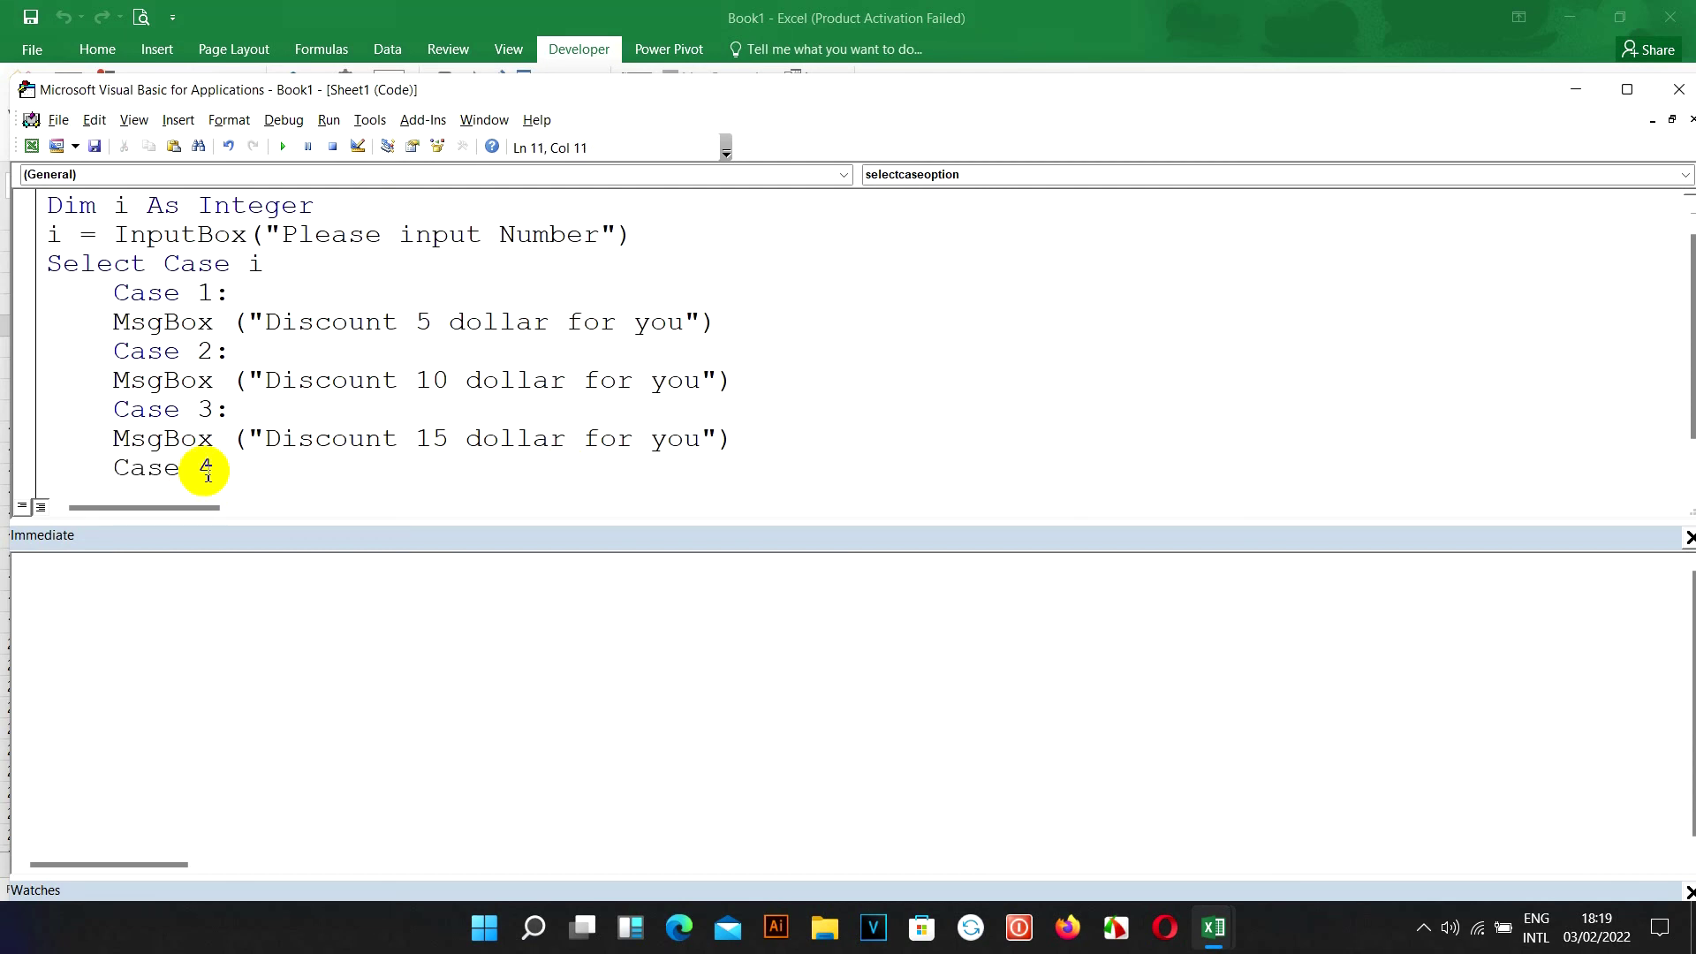
type(":")
key("Return")
type("MsgBox (\"Discount 10 dollar for you\")")
double_click(436, 481)
type("20")
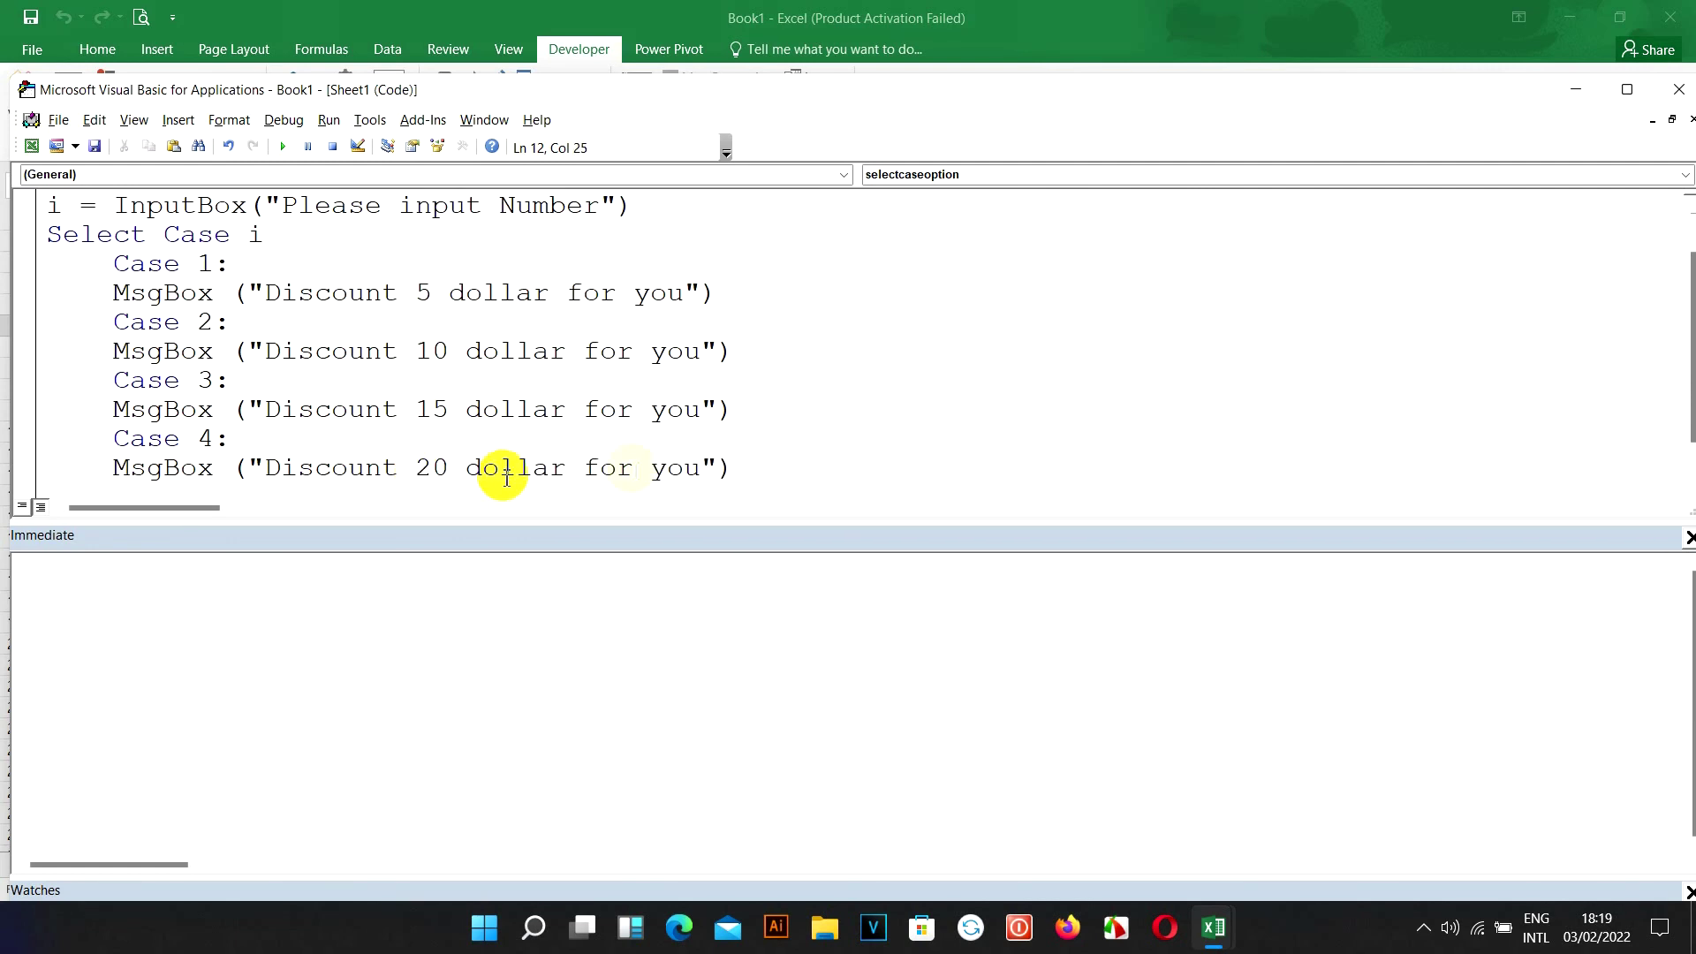
left_click(773, 466)
key("Return")
type("Case Else")
key("Return")
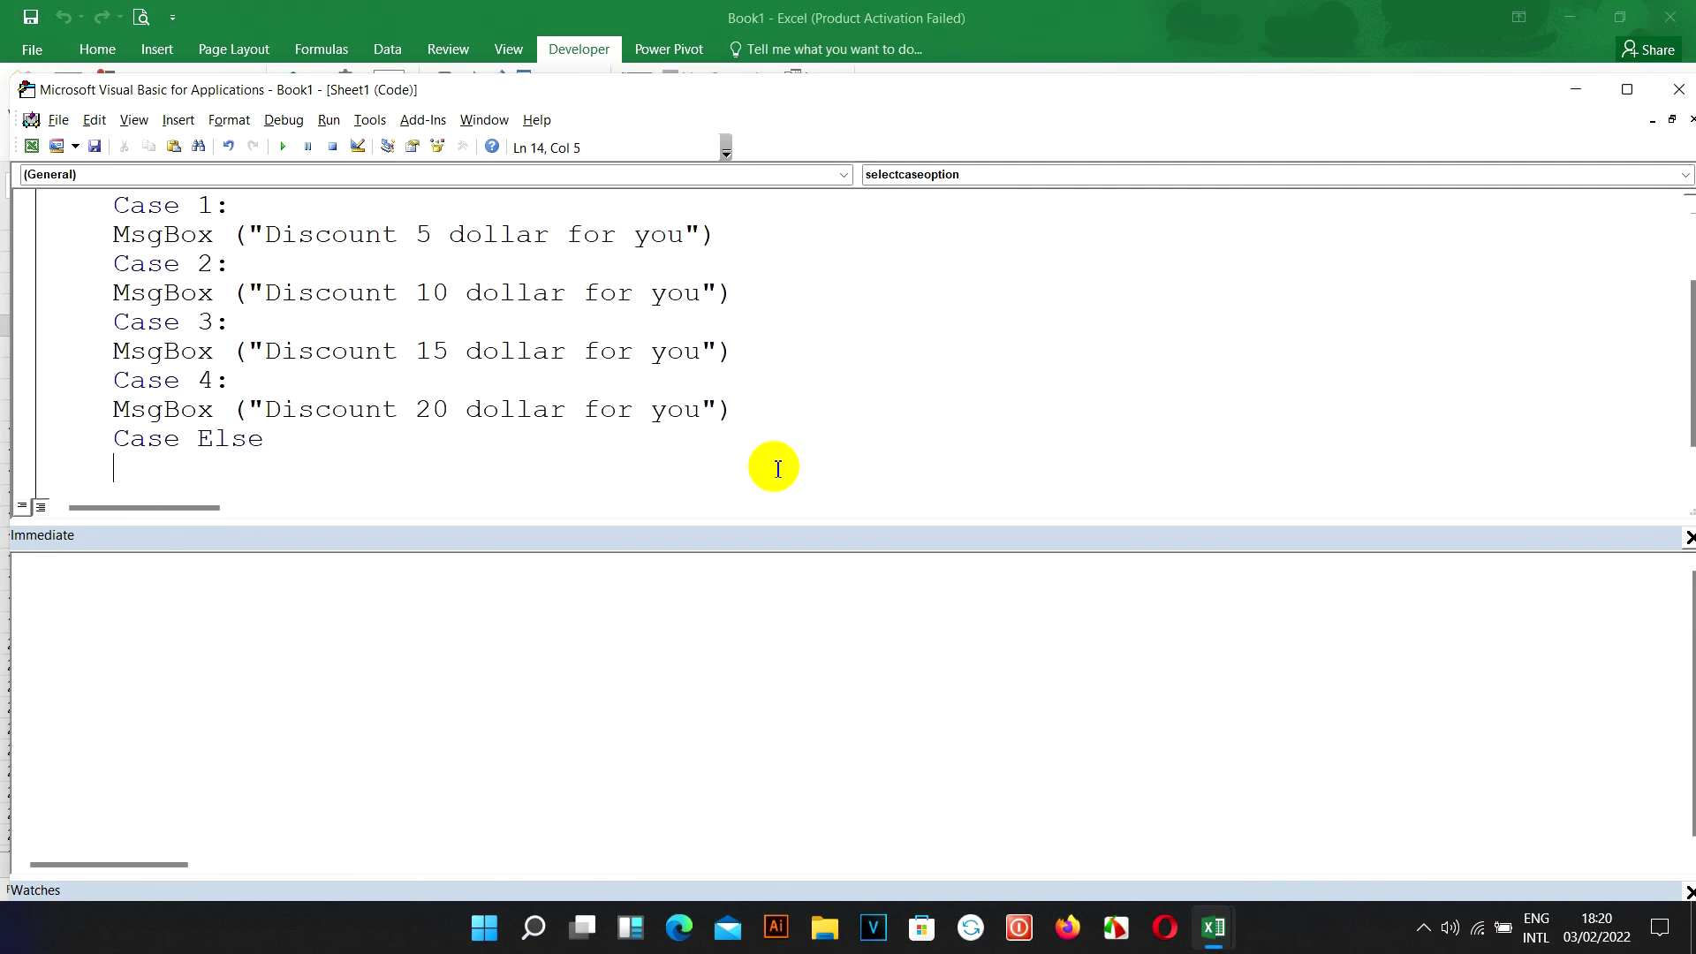
Step: Copy the 20 dollar MsgBox under Case Else and change its text to "No Discount for you"
key("BackSpace")
type(":")
key("Return")
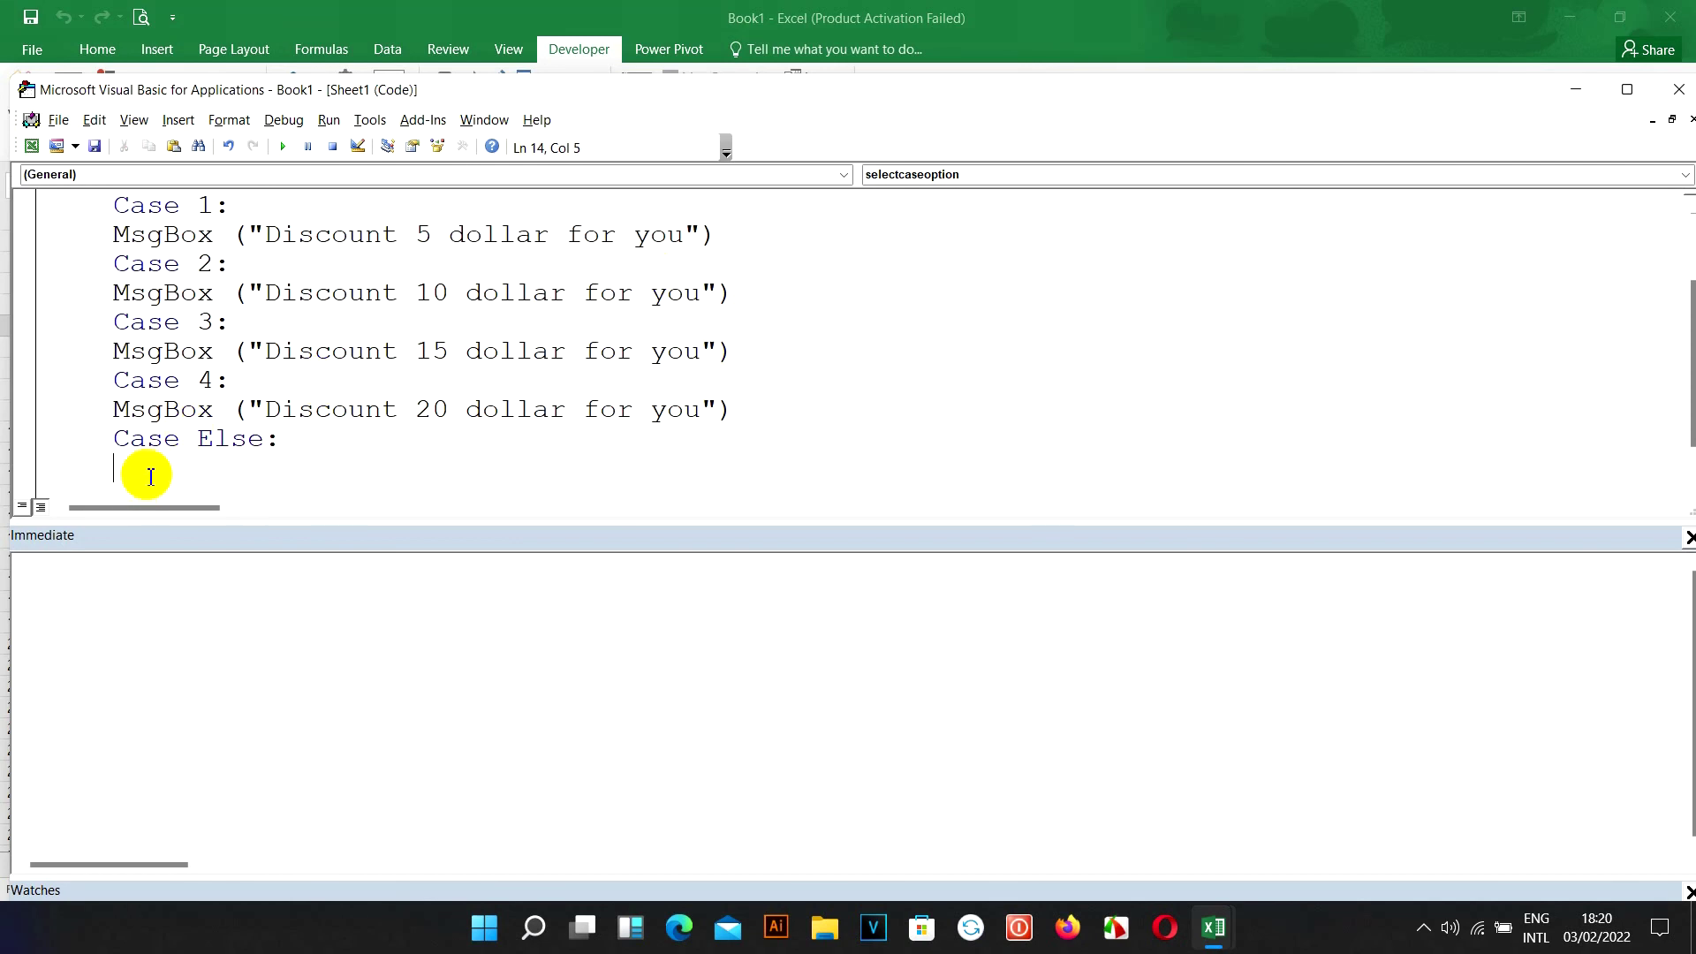
left_click_drag(108, 409, 776, 405)
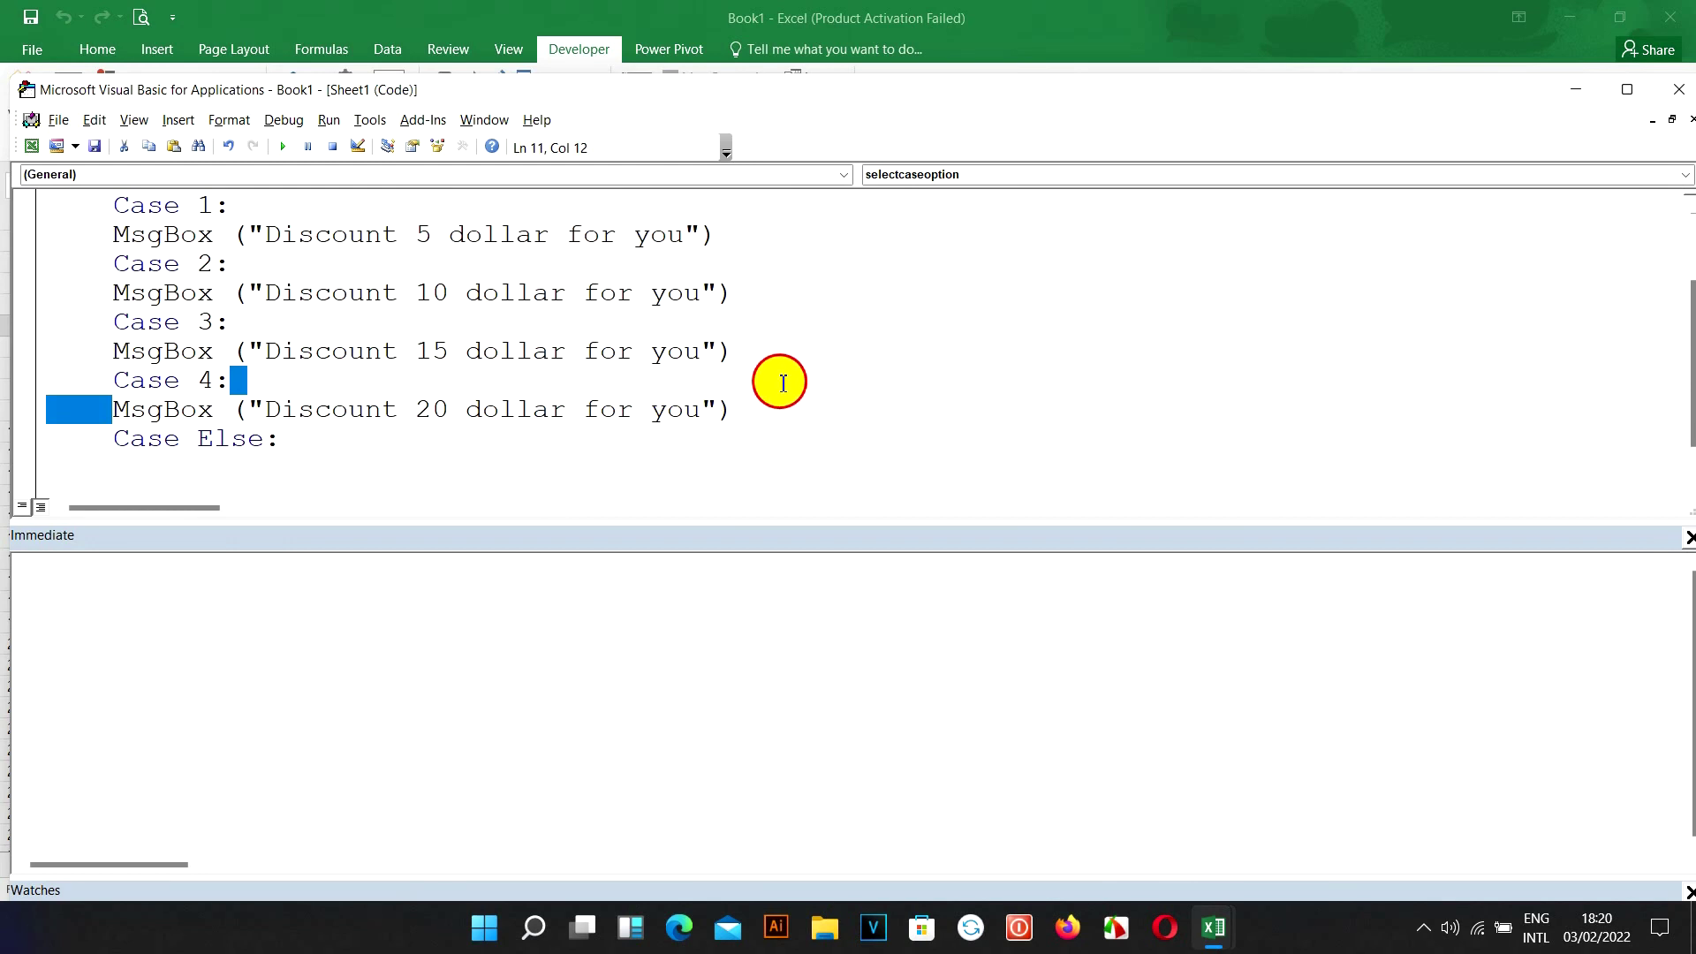
key("ctrl+c")
left_click(305, 466)
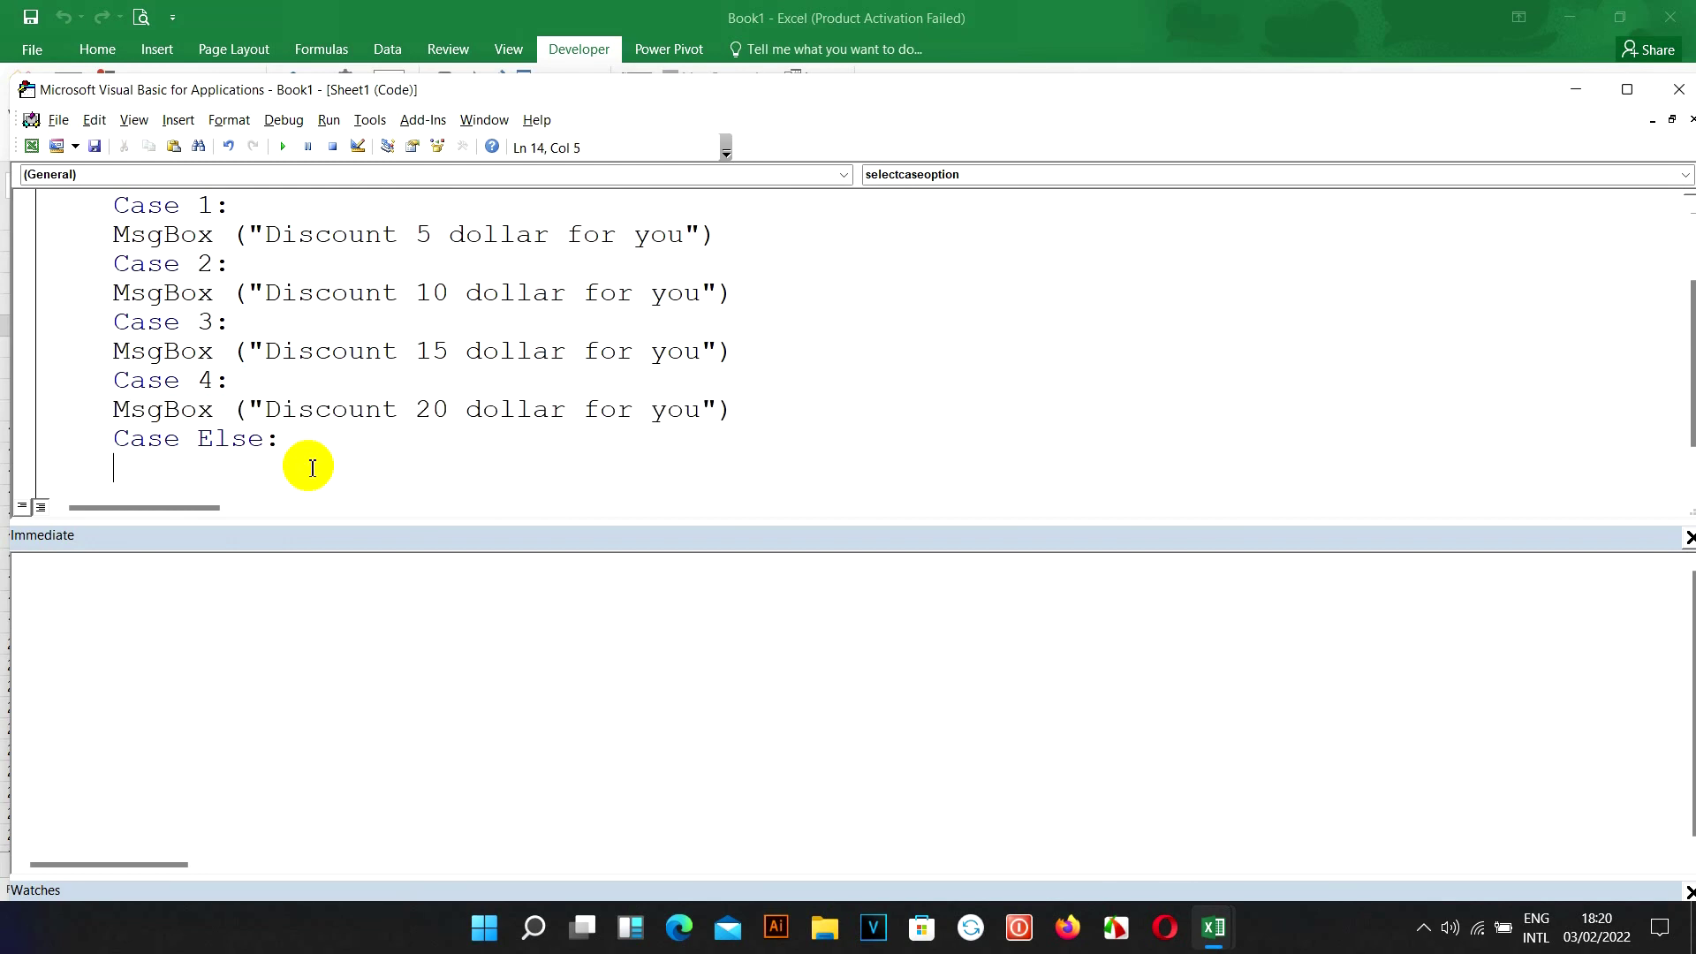
key("ctrl+v")
mouse_move(262, 467)
left_mouse_down()
mouse_move(657, 435)
mouse_move(700, 469)
left_mouse_up()
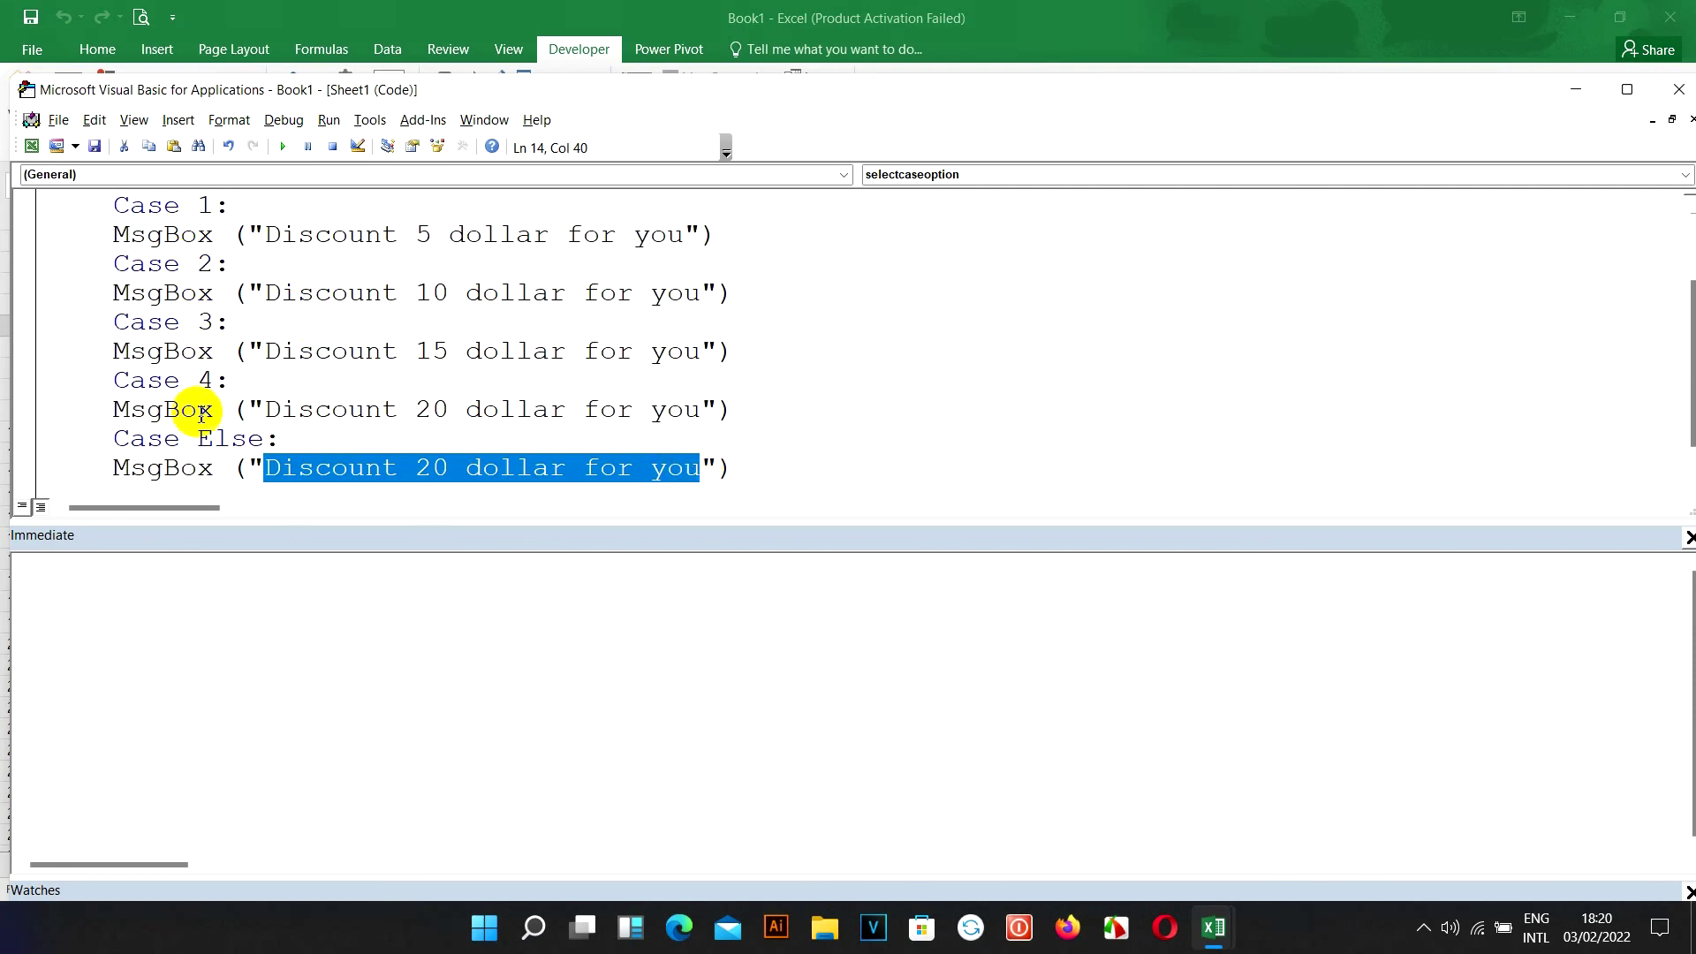
type("No Discou")
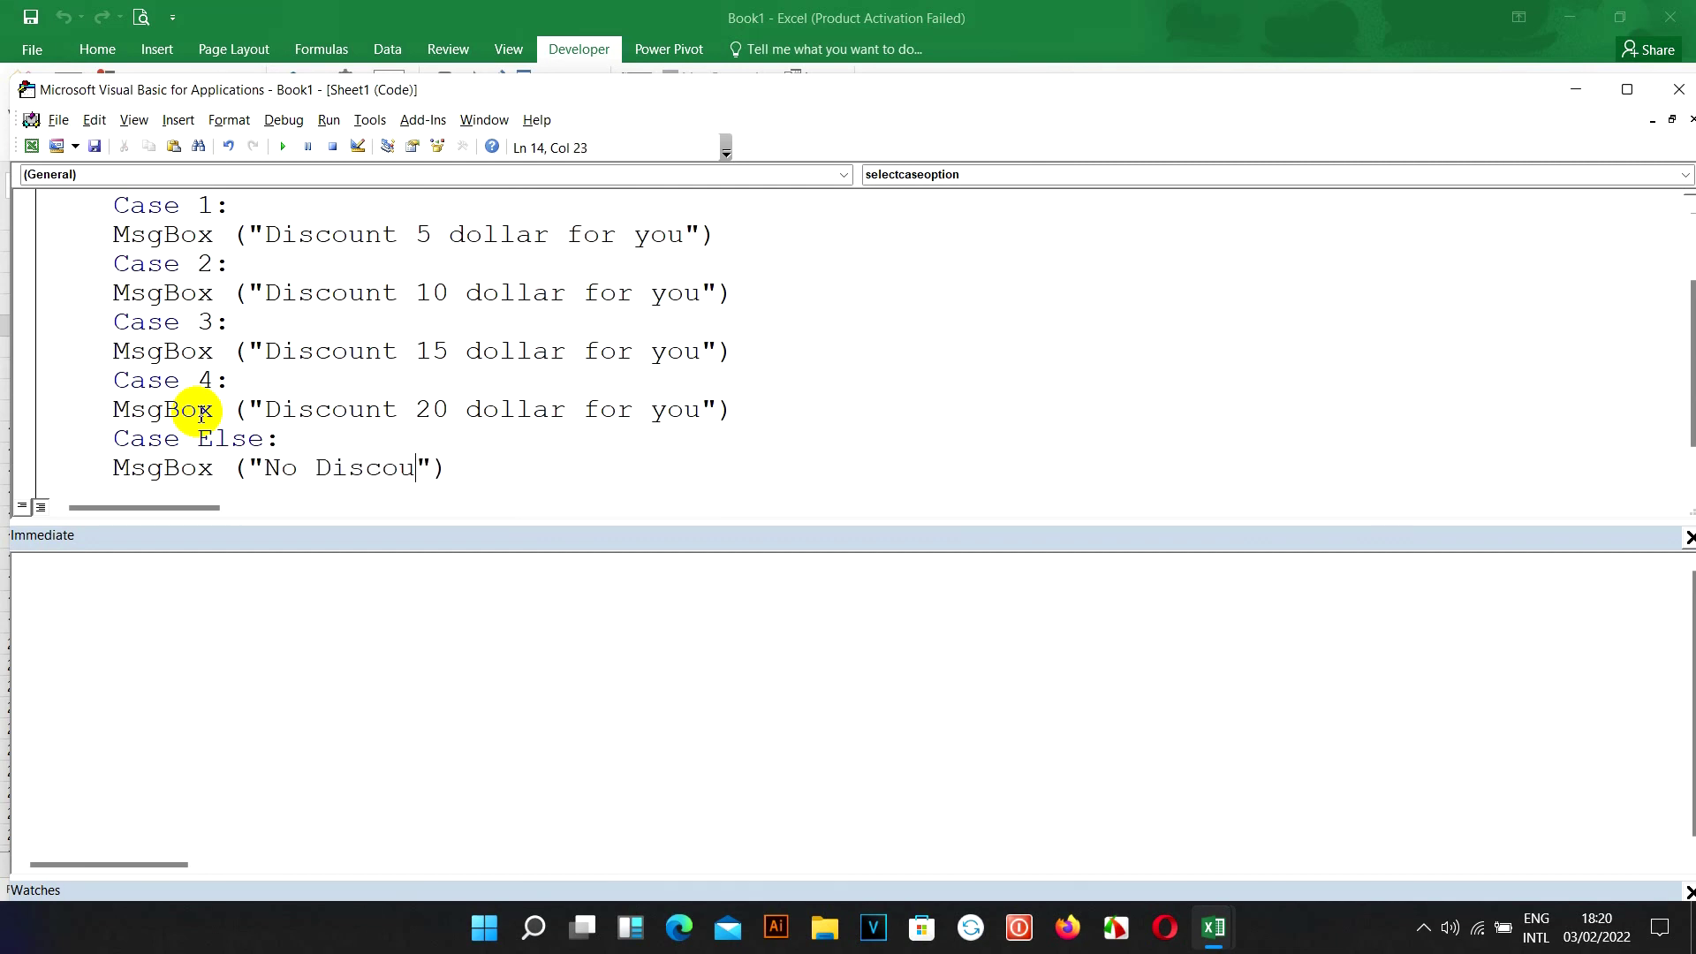
type("nt ")
type("for you\"")
key("BackSpace")
Step: Add the missing closing parenthesis and close the block with End Select
scroll(353, 344, "down", 1)
left_click(663, 416)
key("Return")
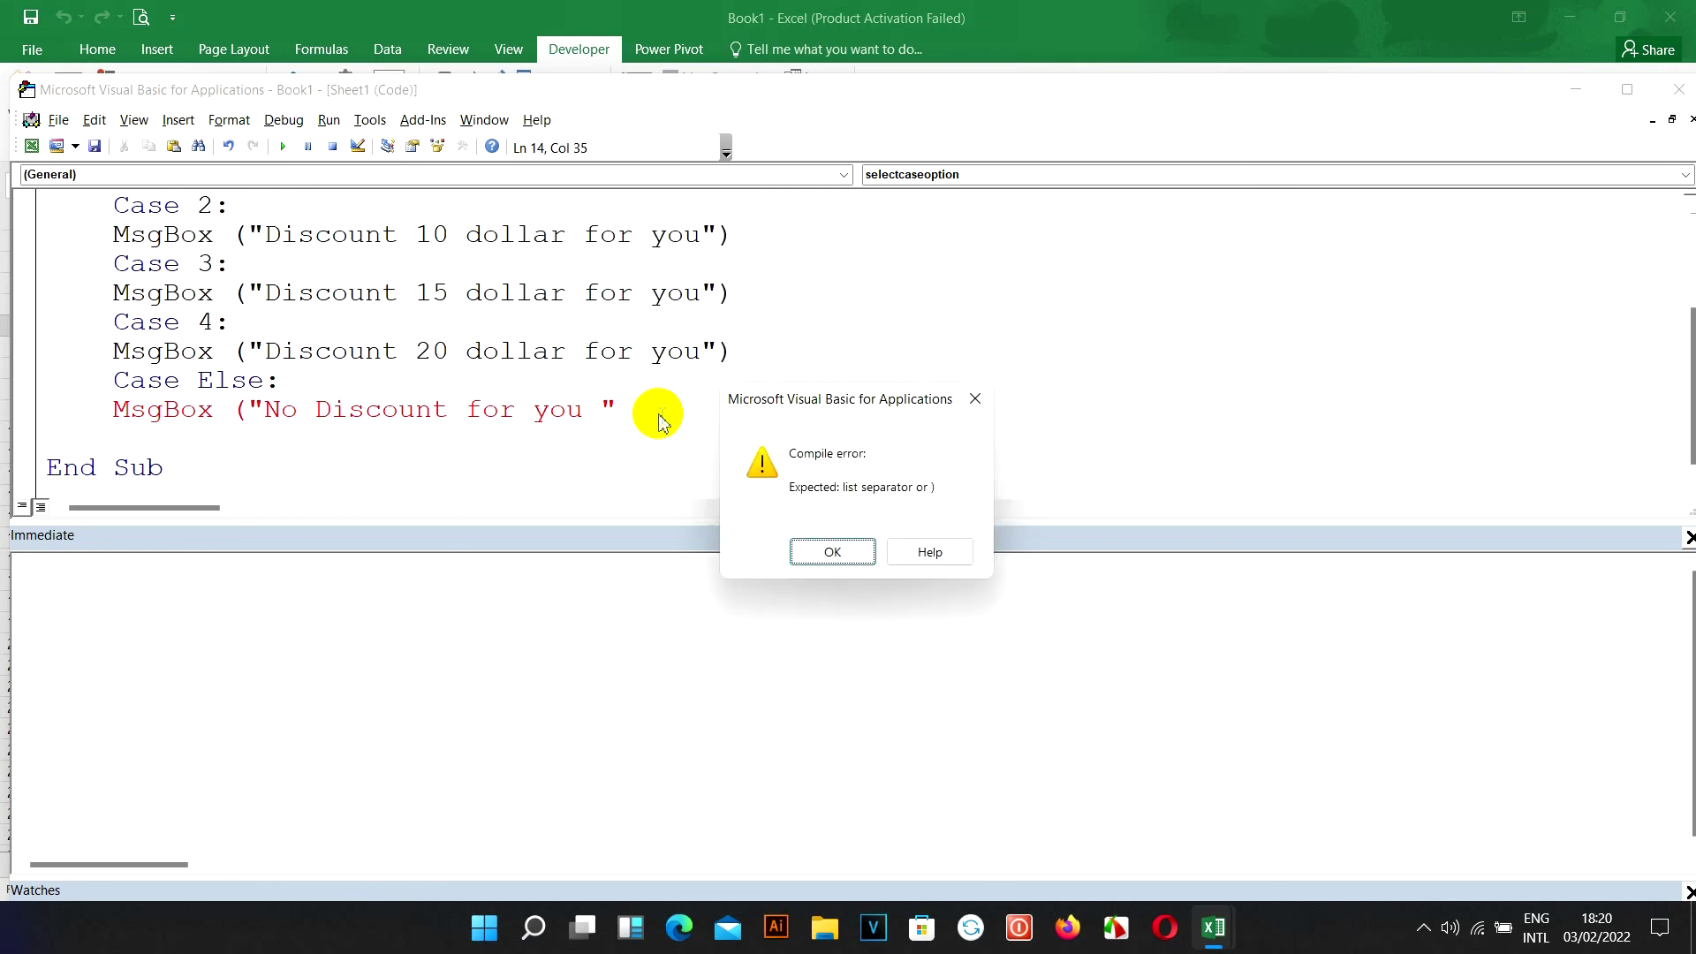
key("Return")
type(")")
key("Down")
key("ctrl+shift+End")
key("Delete")
type("End Sele")
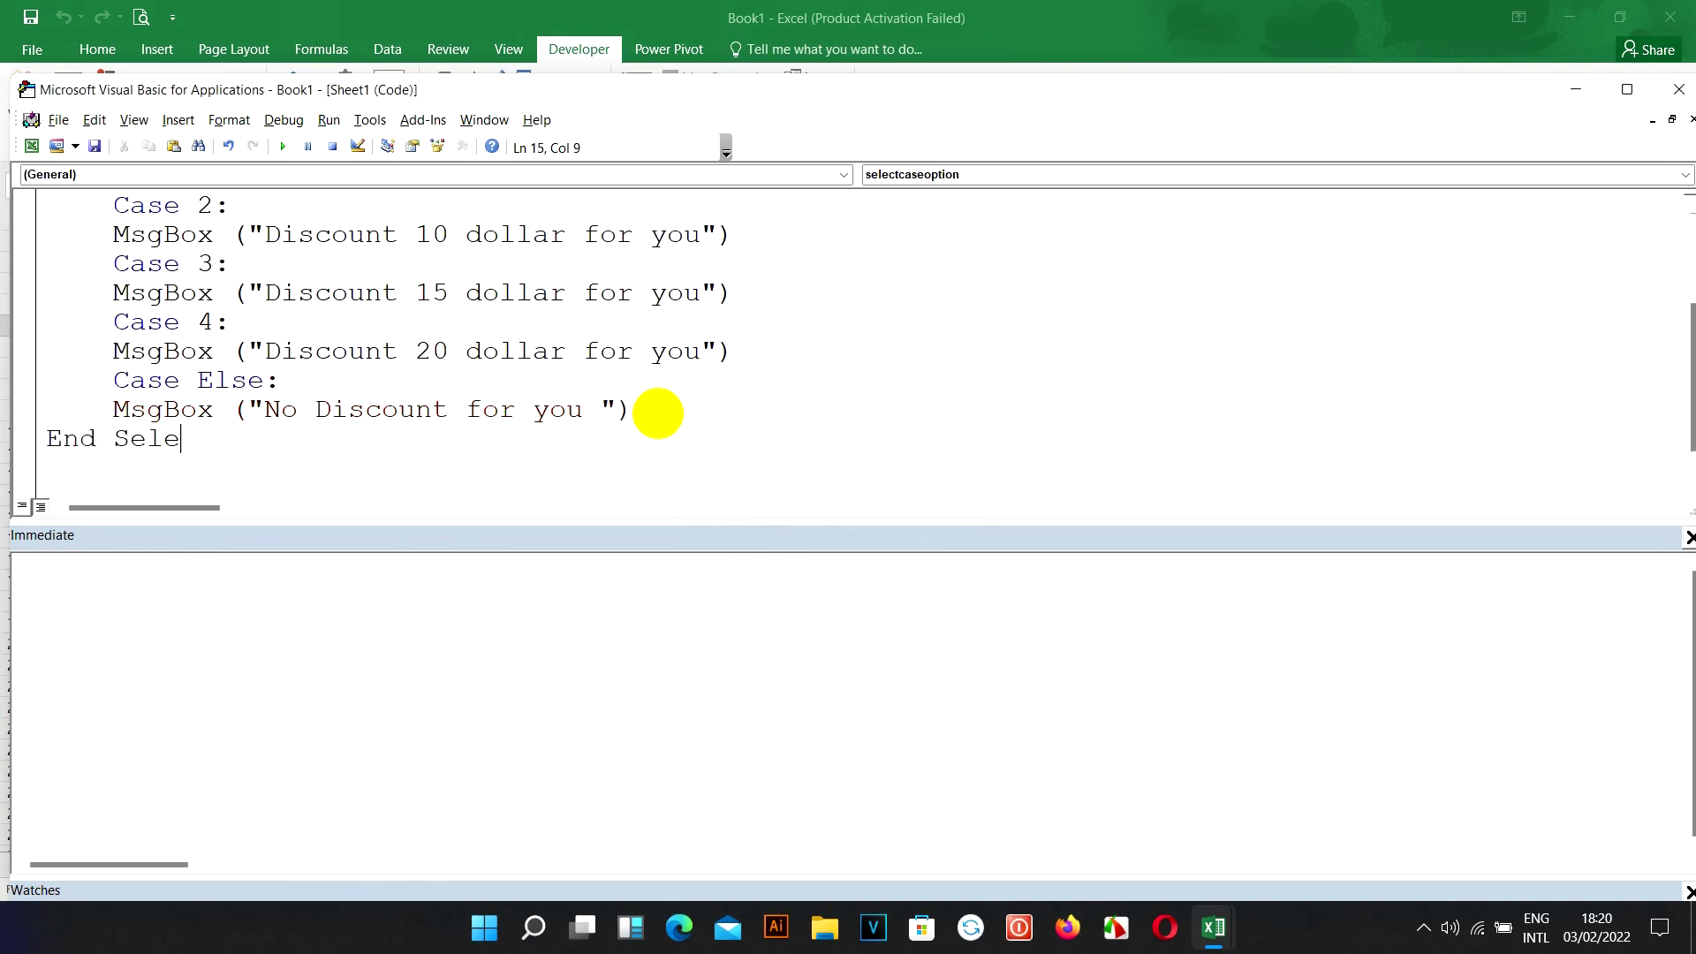
type("ct")
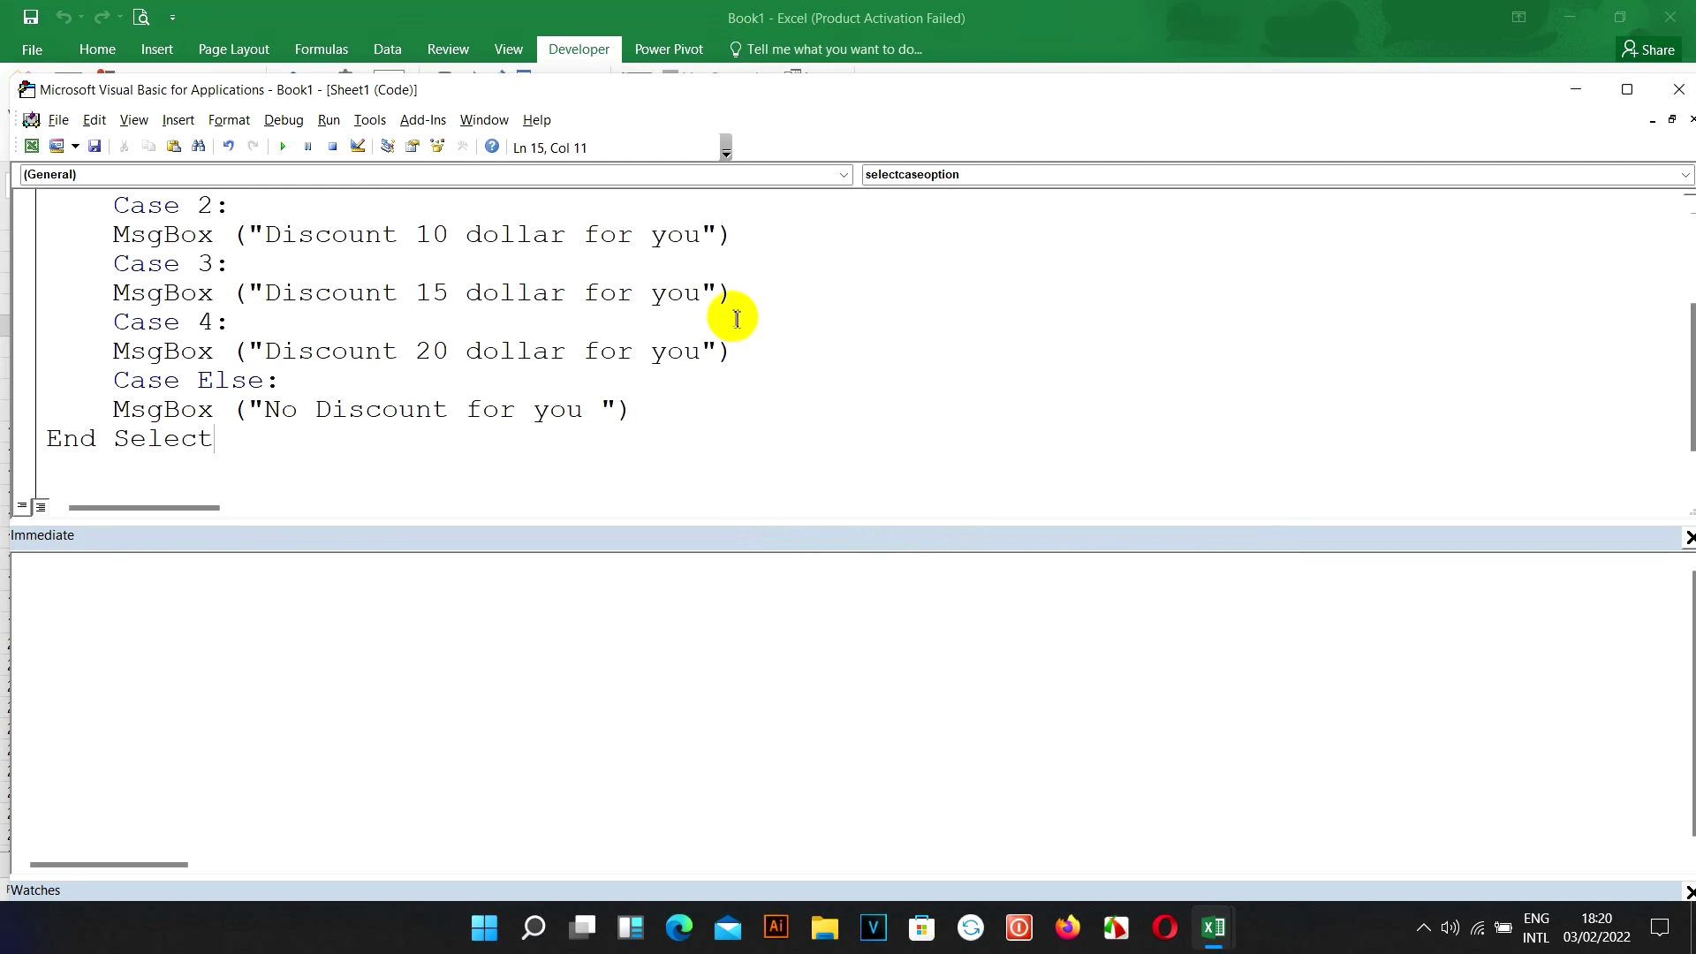
left_click(642, 368)
scroll(642, 367, "up", 2)
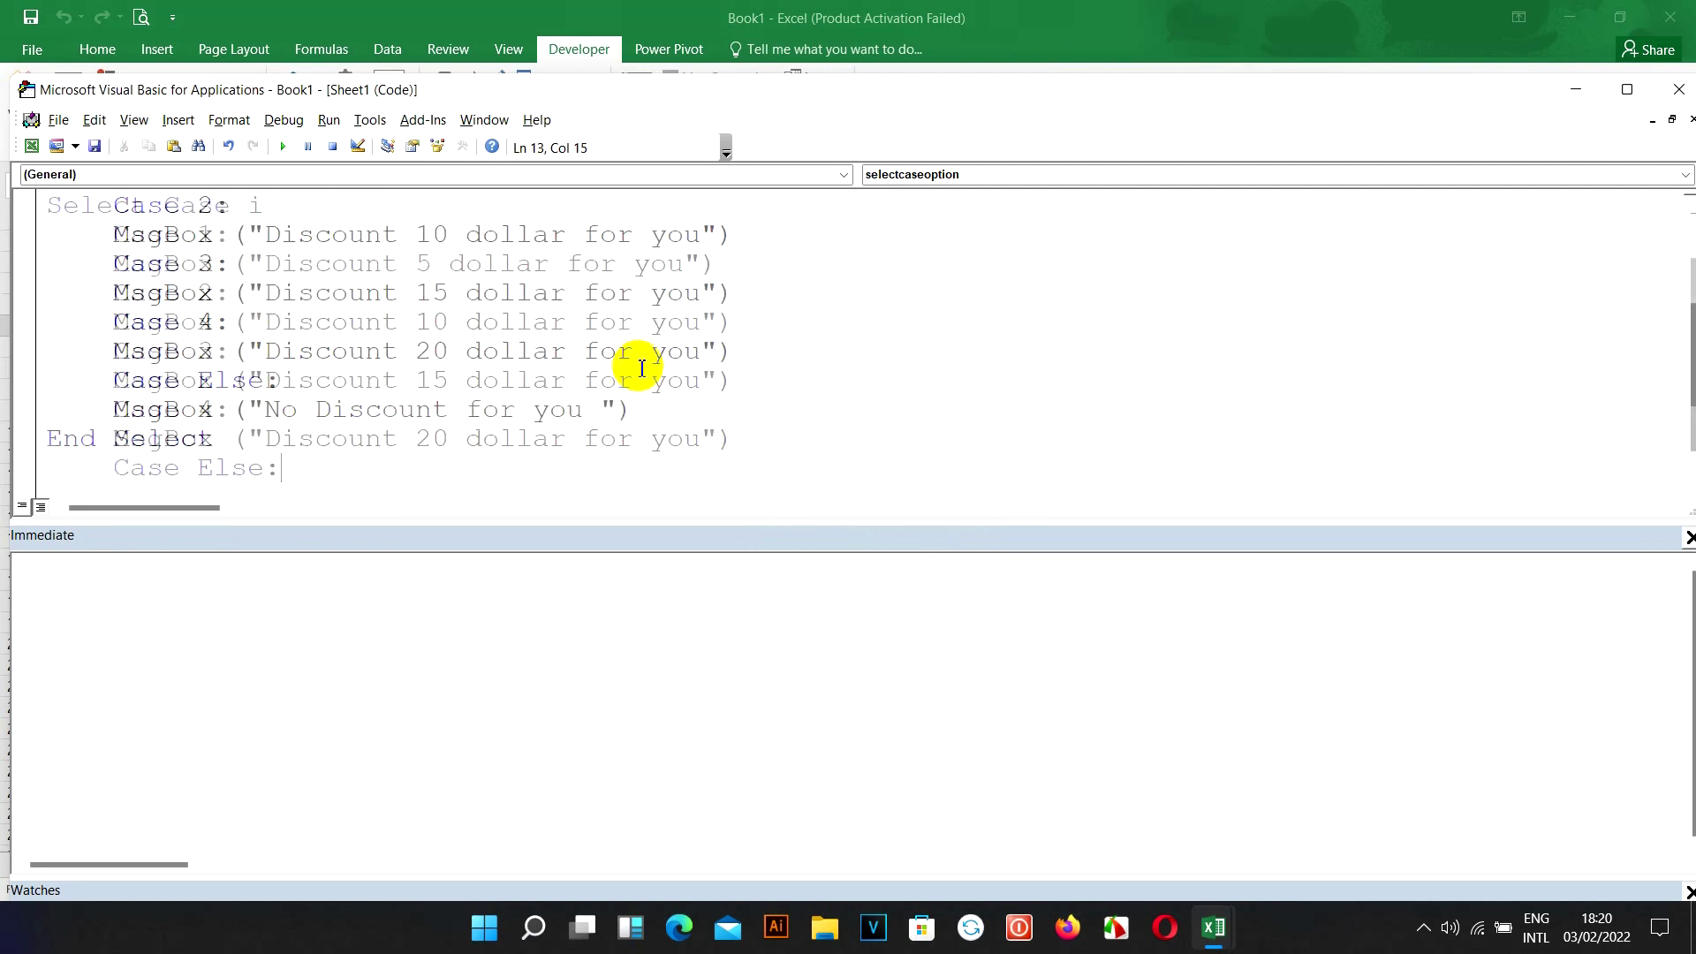
Step: Set a breakpoint on the i = InputBox("Please input Number") line, maximizing then restoring the editor
left_click(1626, 89)
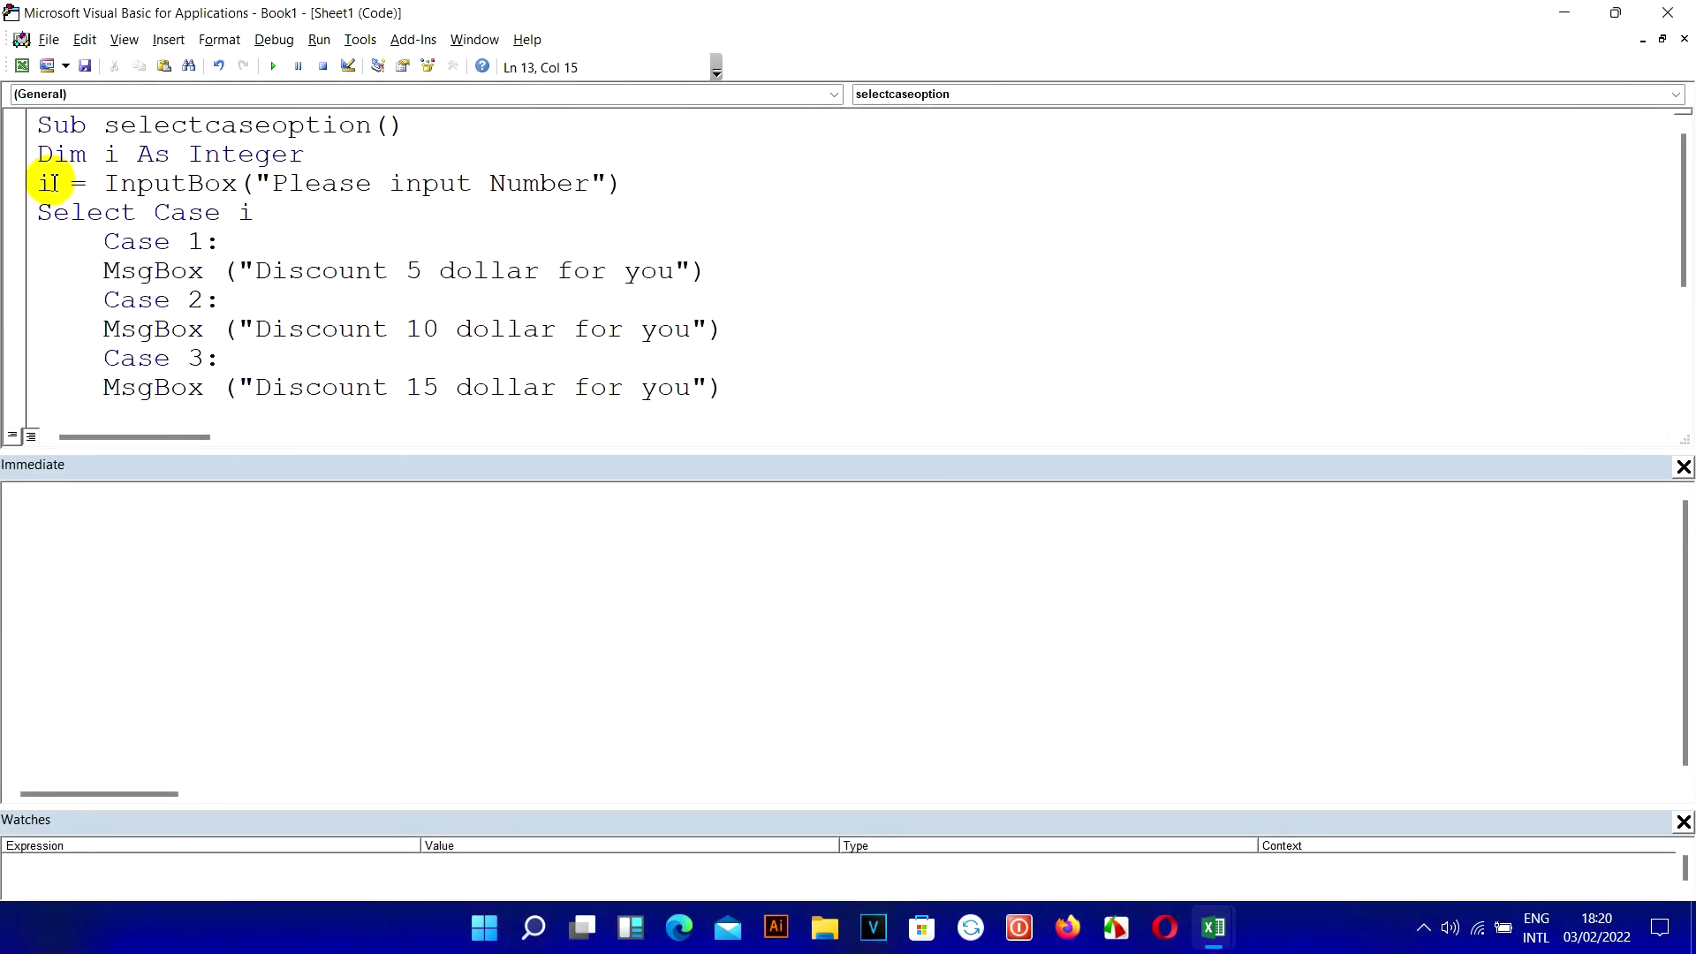
left_click_drag(37, 184, 390, 183)
left_click(157, 185)
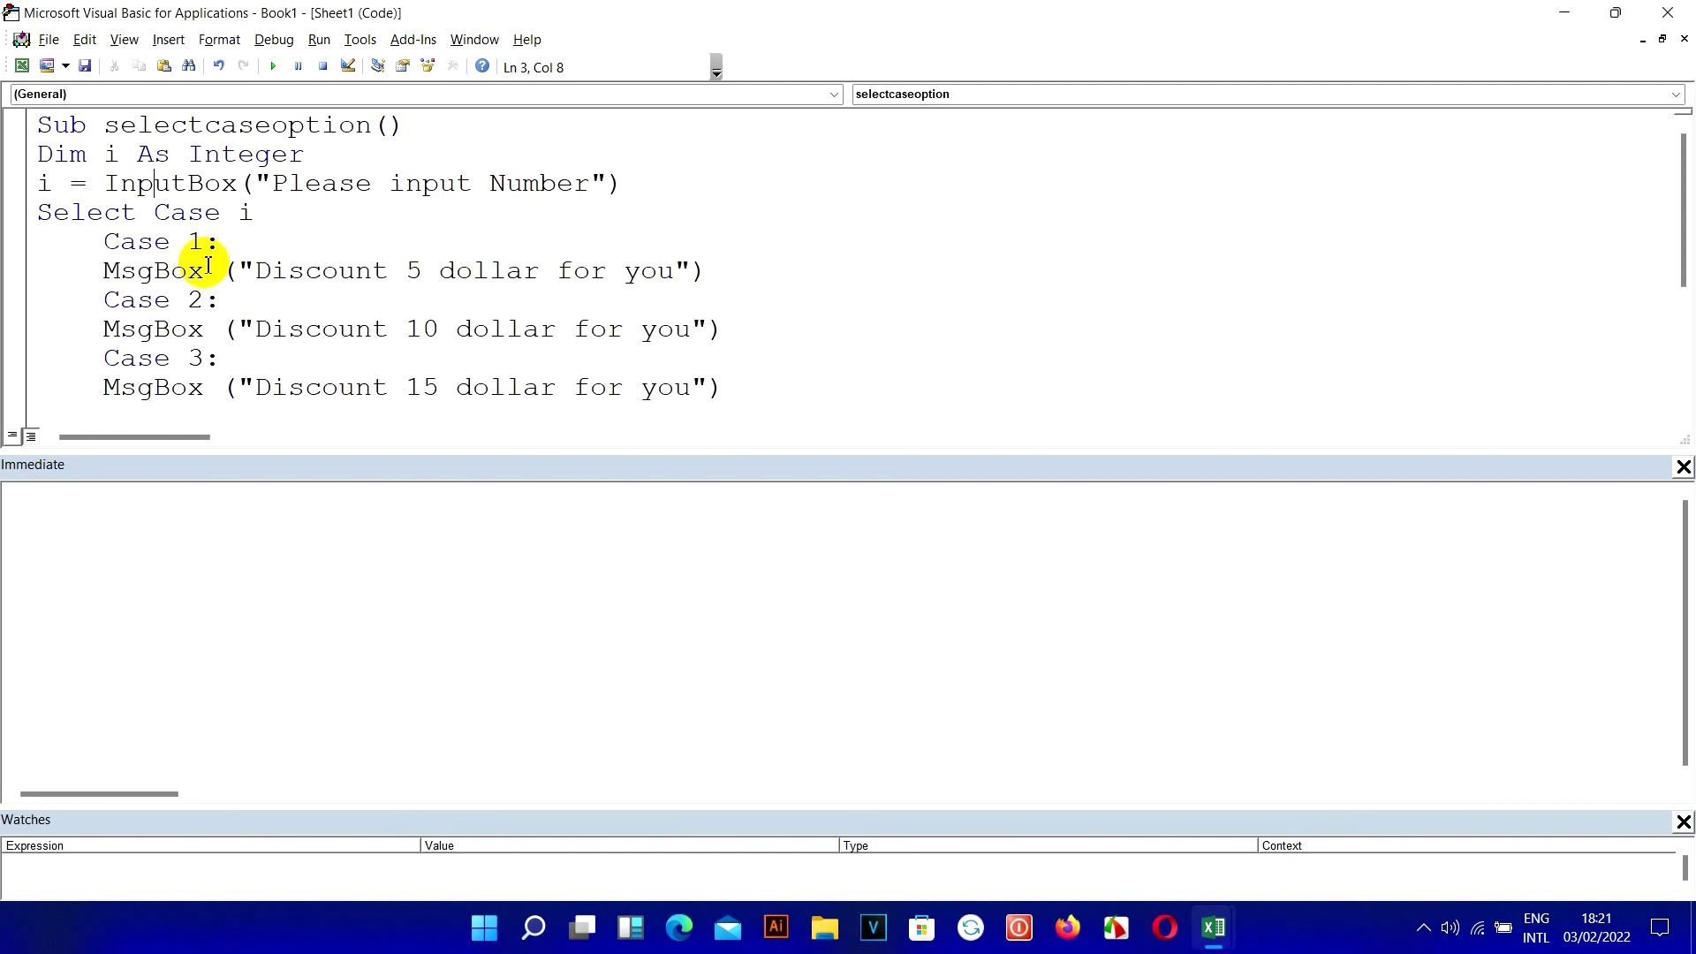
left_click_drag(205, 270, 674, 271)
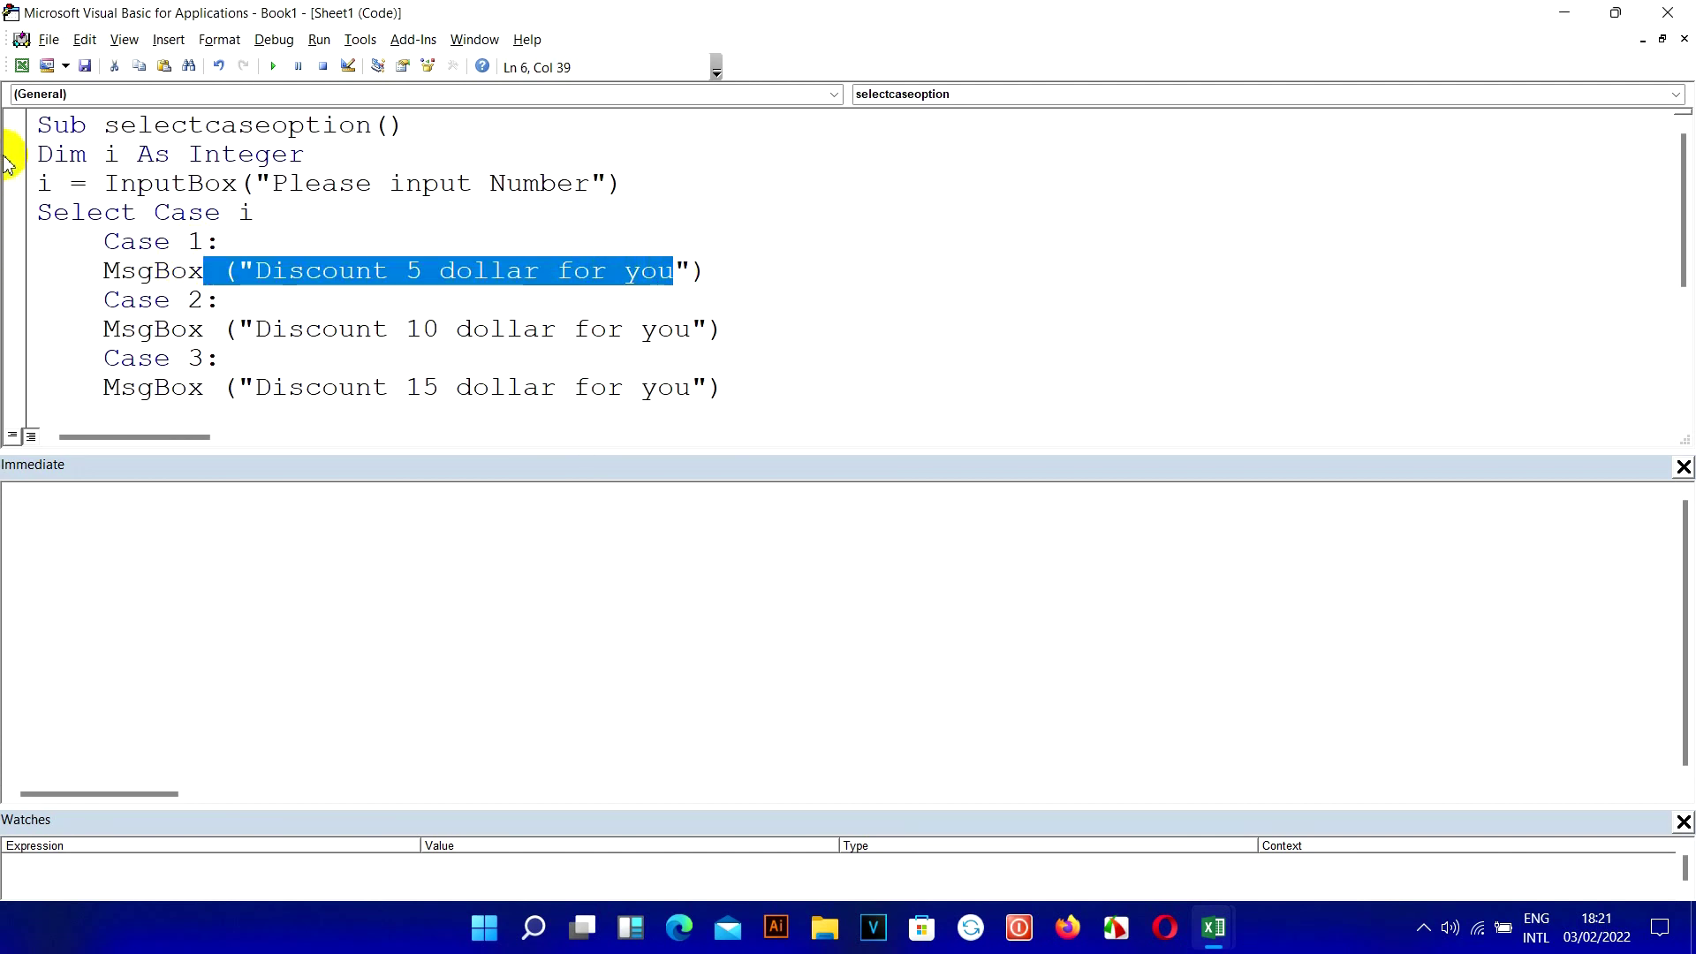
left_click(13, 183)
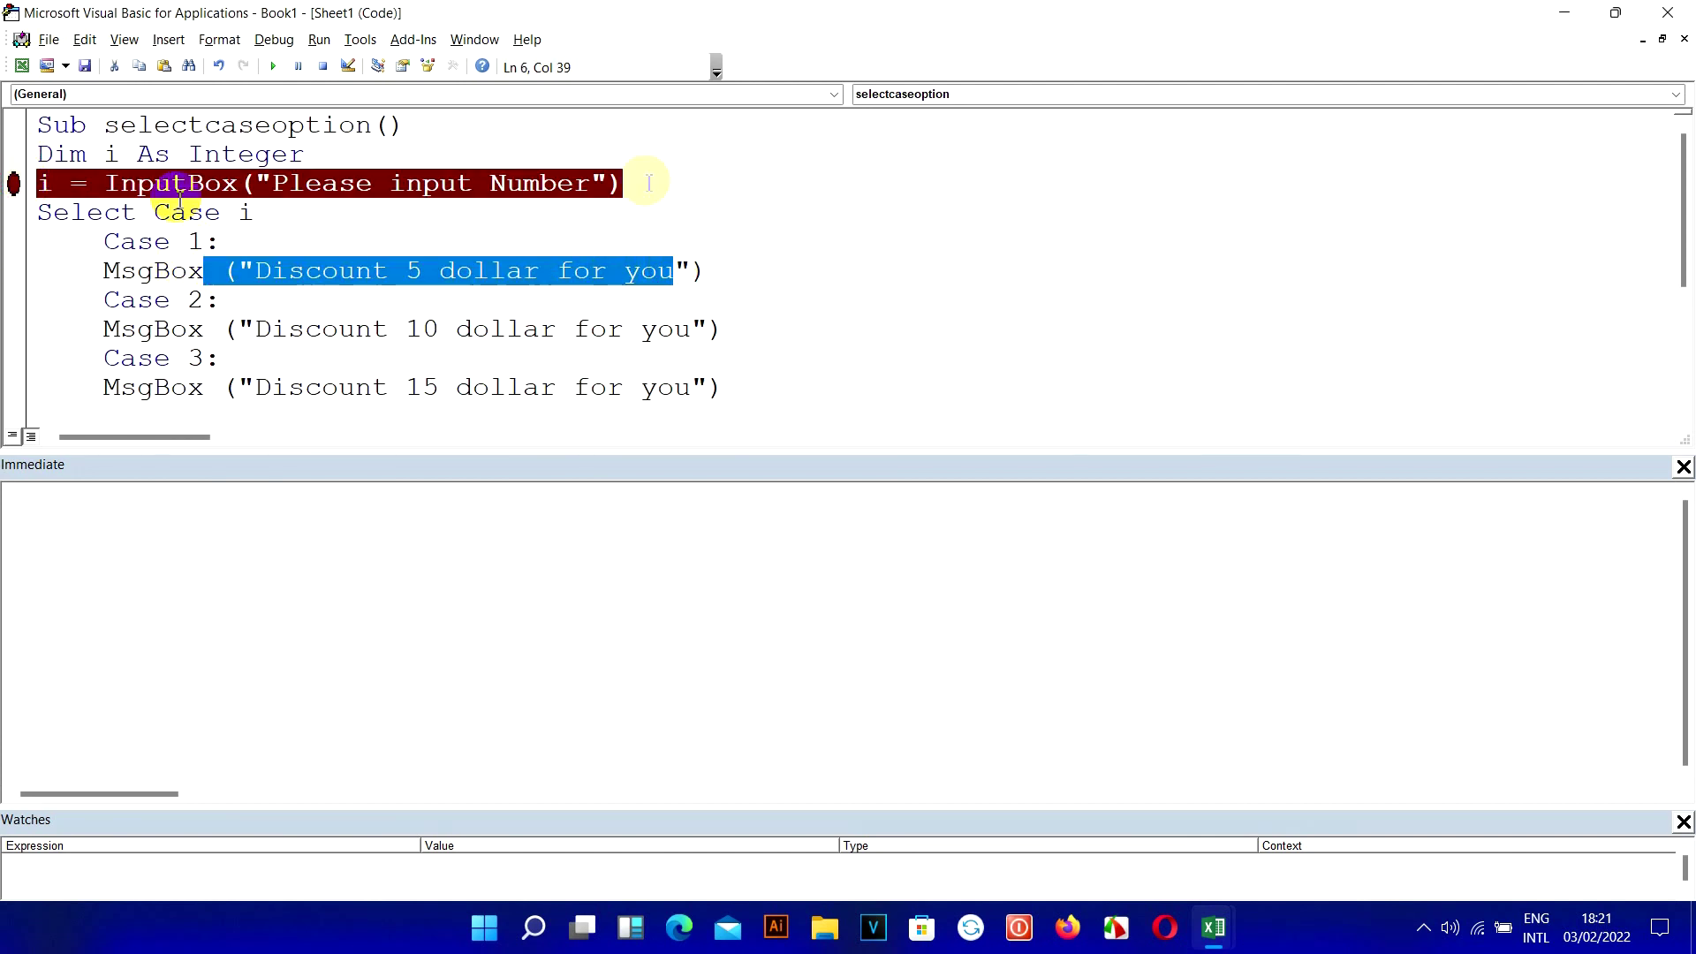
left_click(1615, 13)
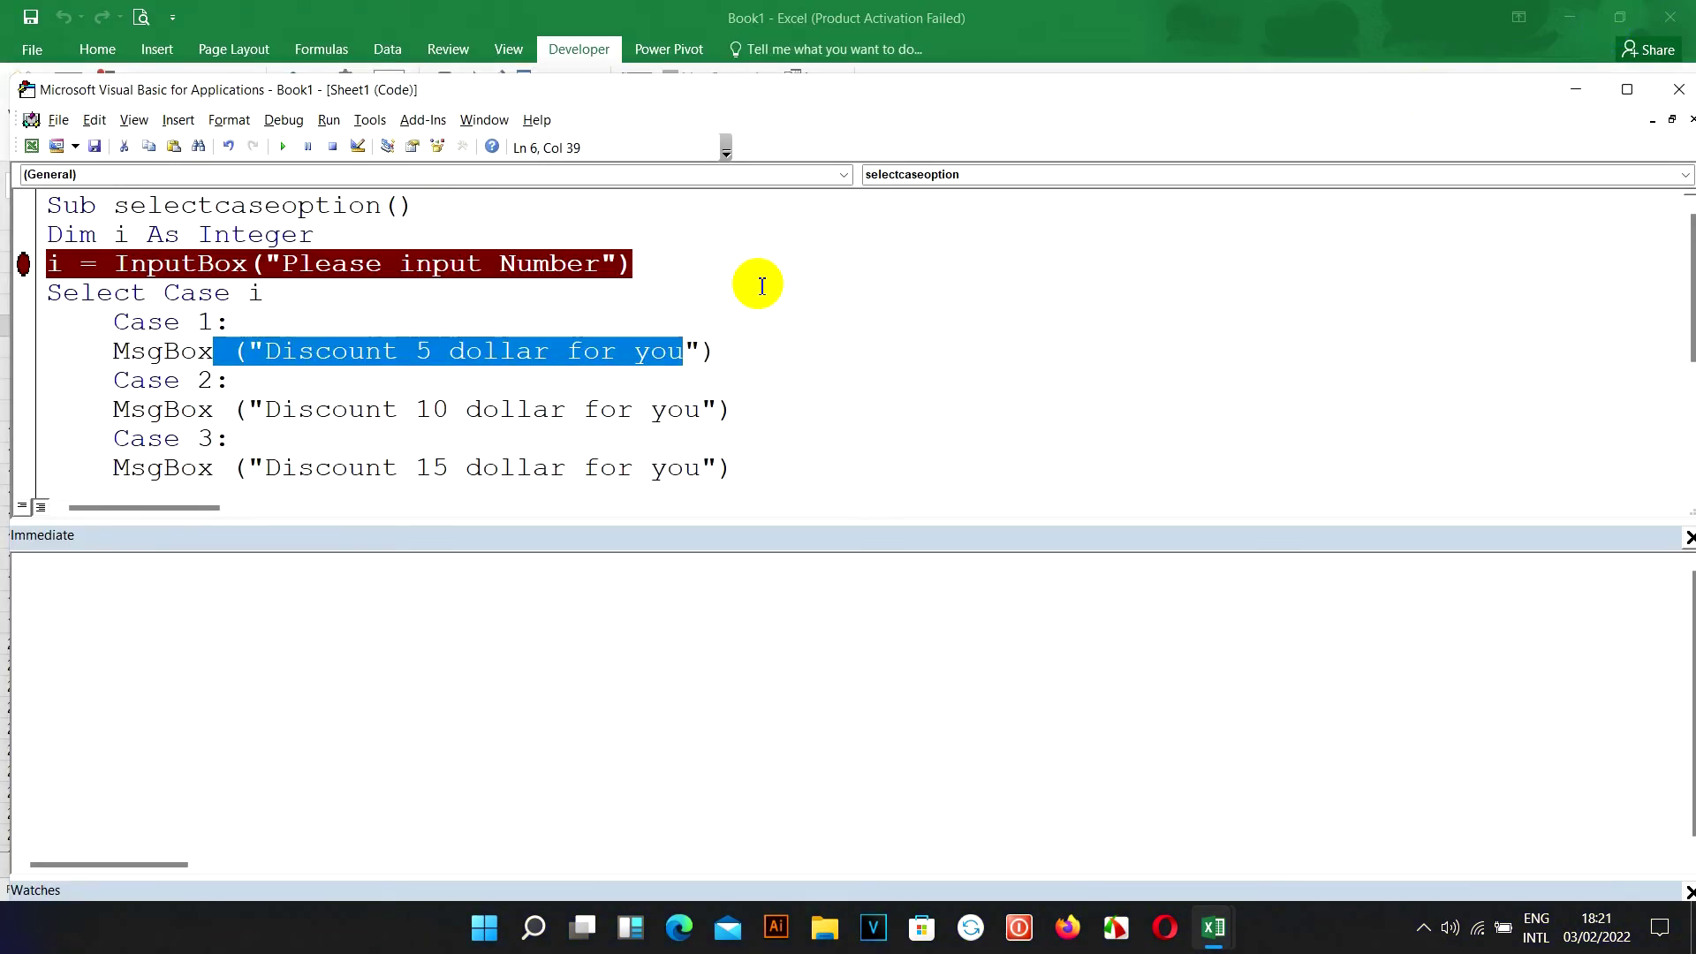
Step: Start stepping through the macro with F8 and enter 3 at the number prompt
left_click(1627, 89)
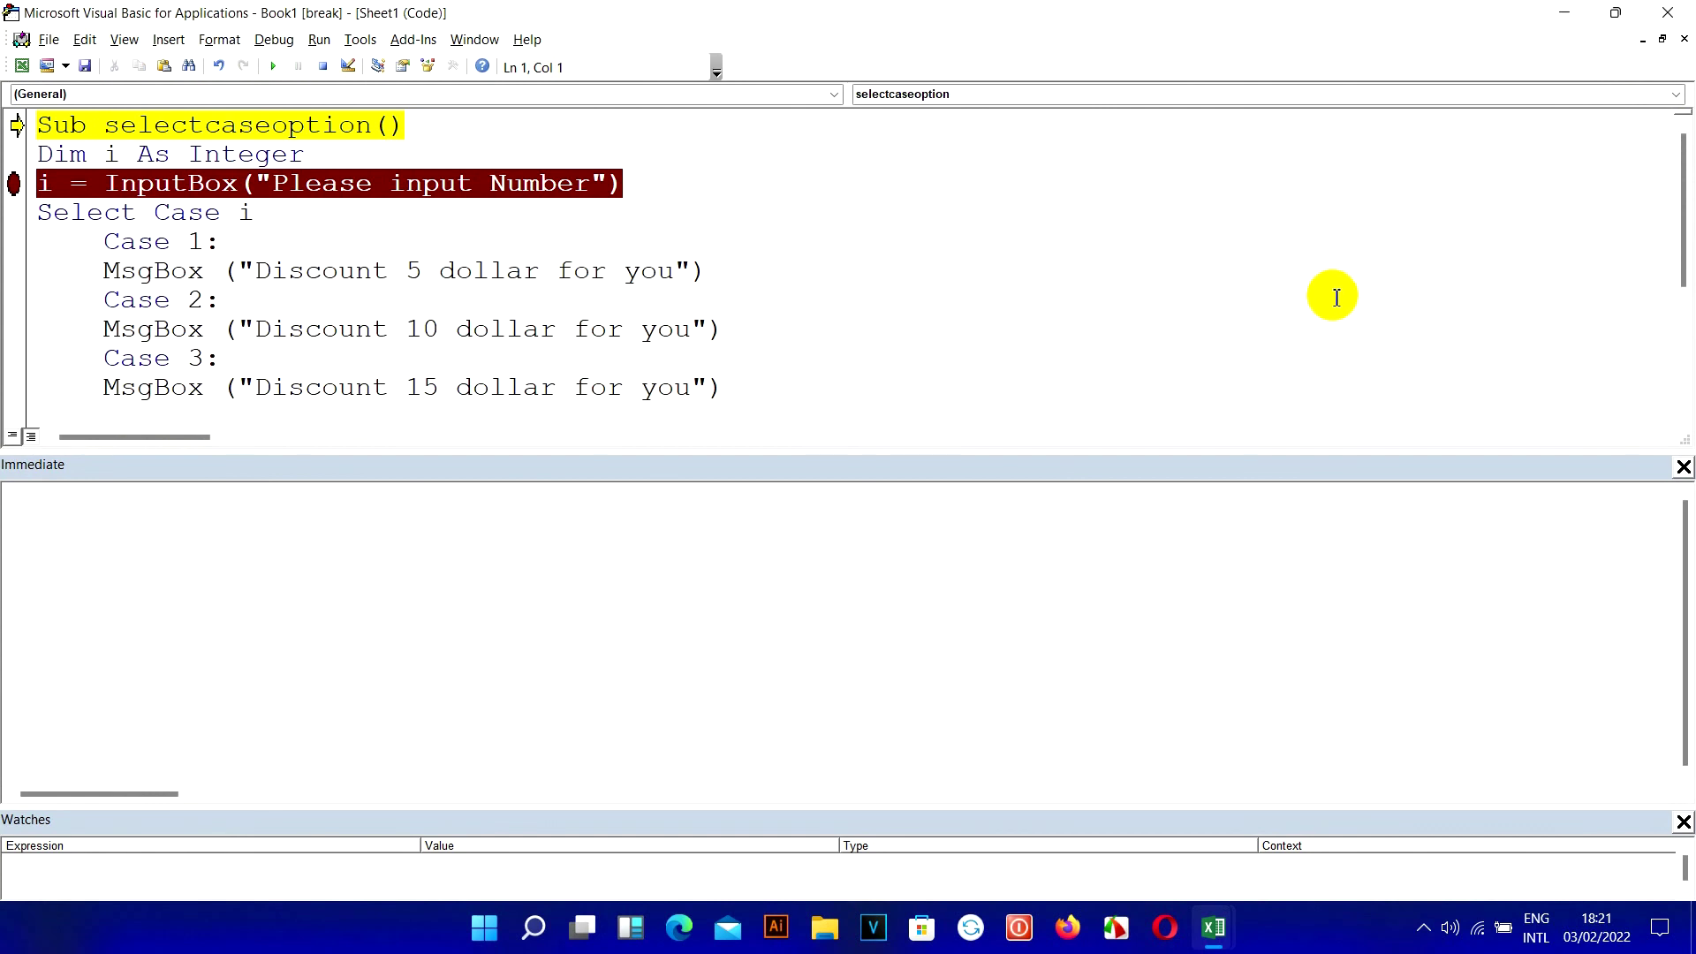
key("F8")
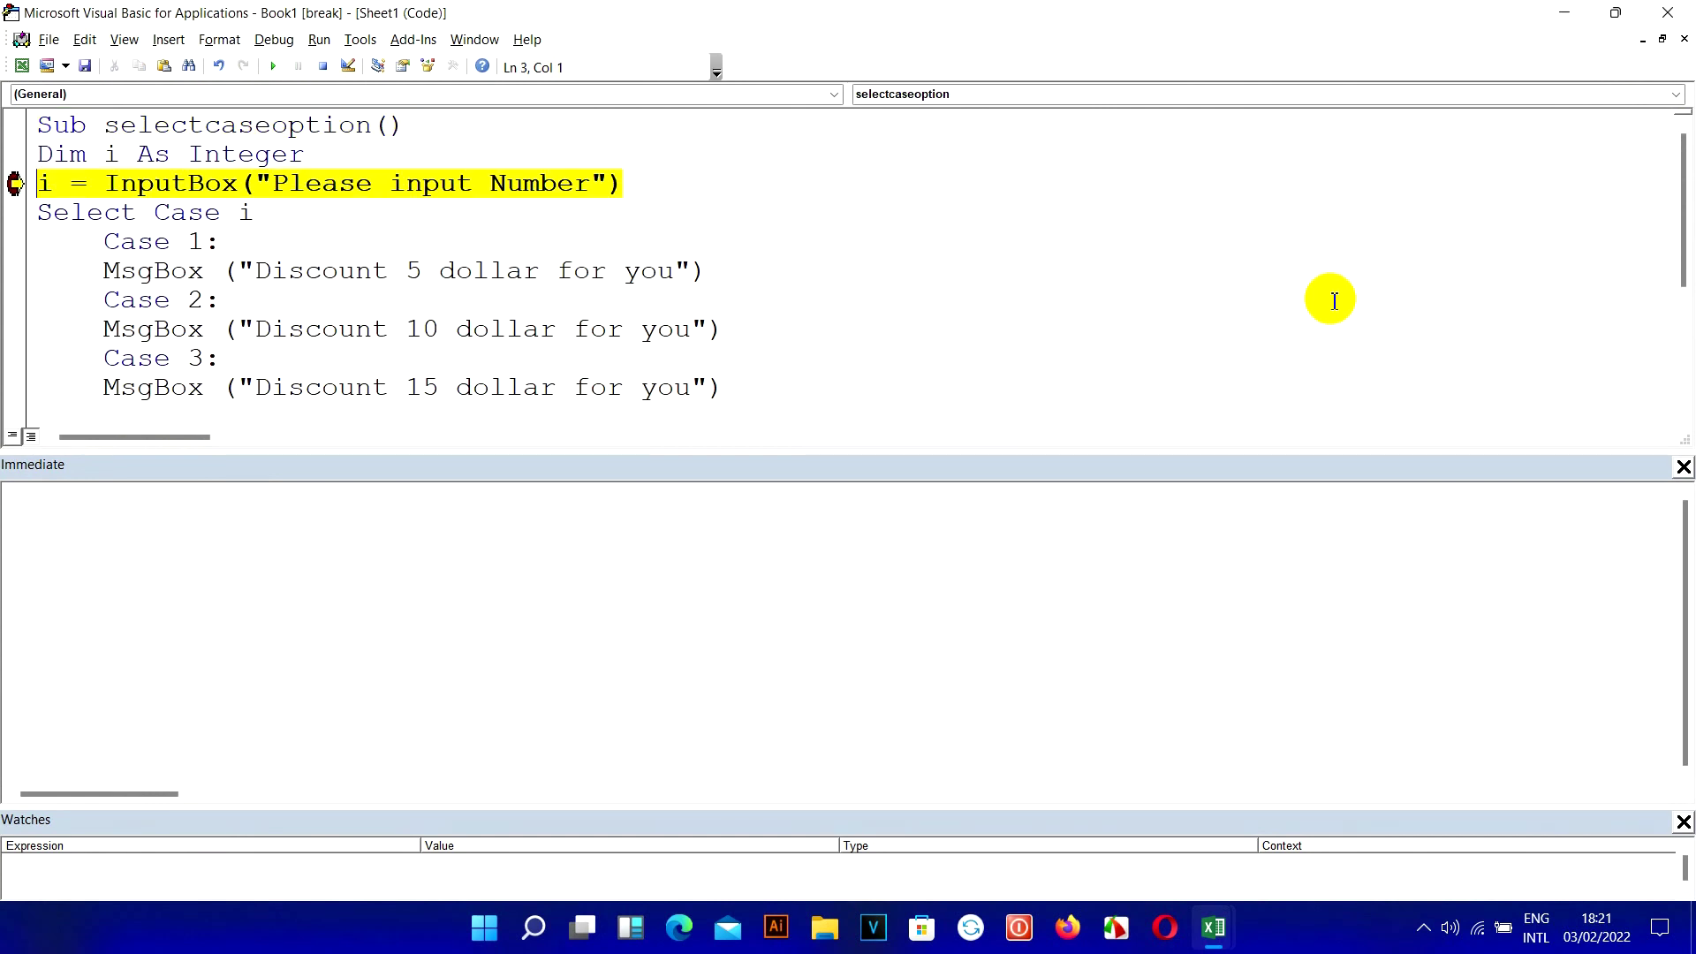
key("F8")
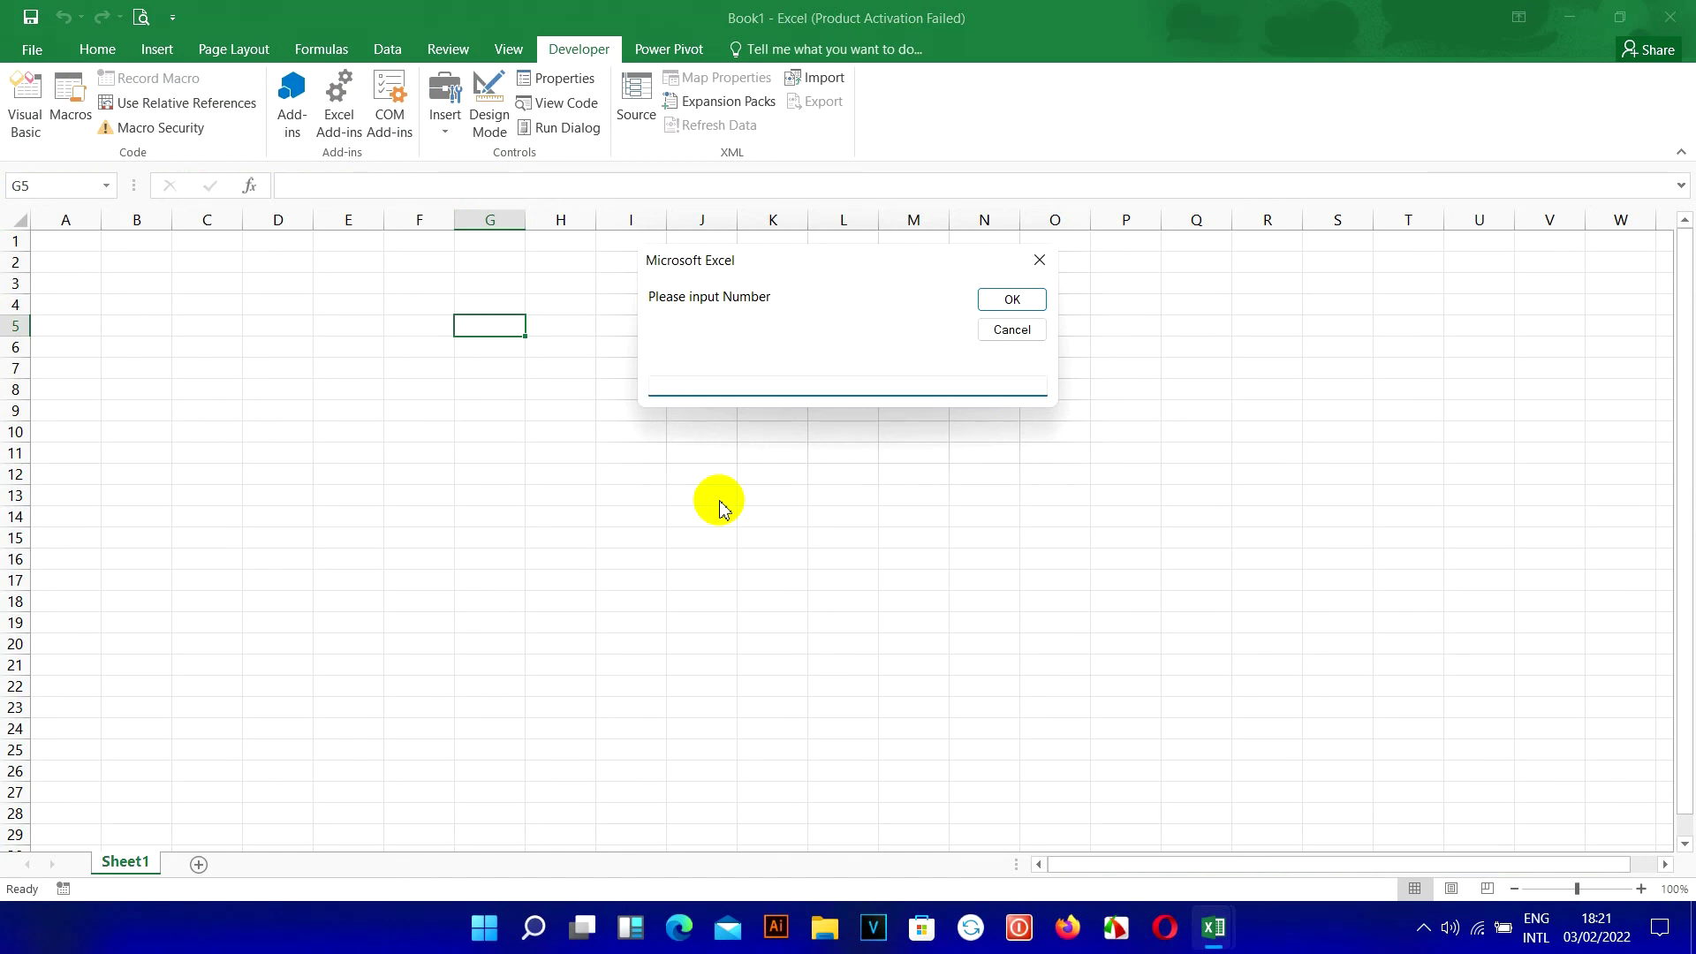
type("3")
left_click_drag(672, 385, 625, 382)
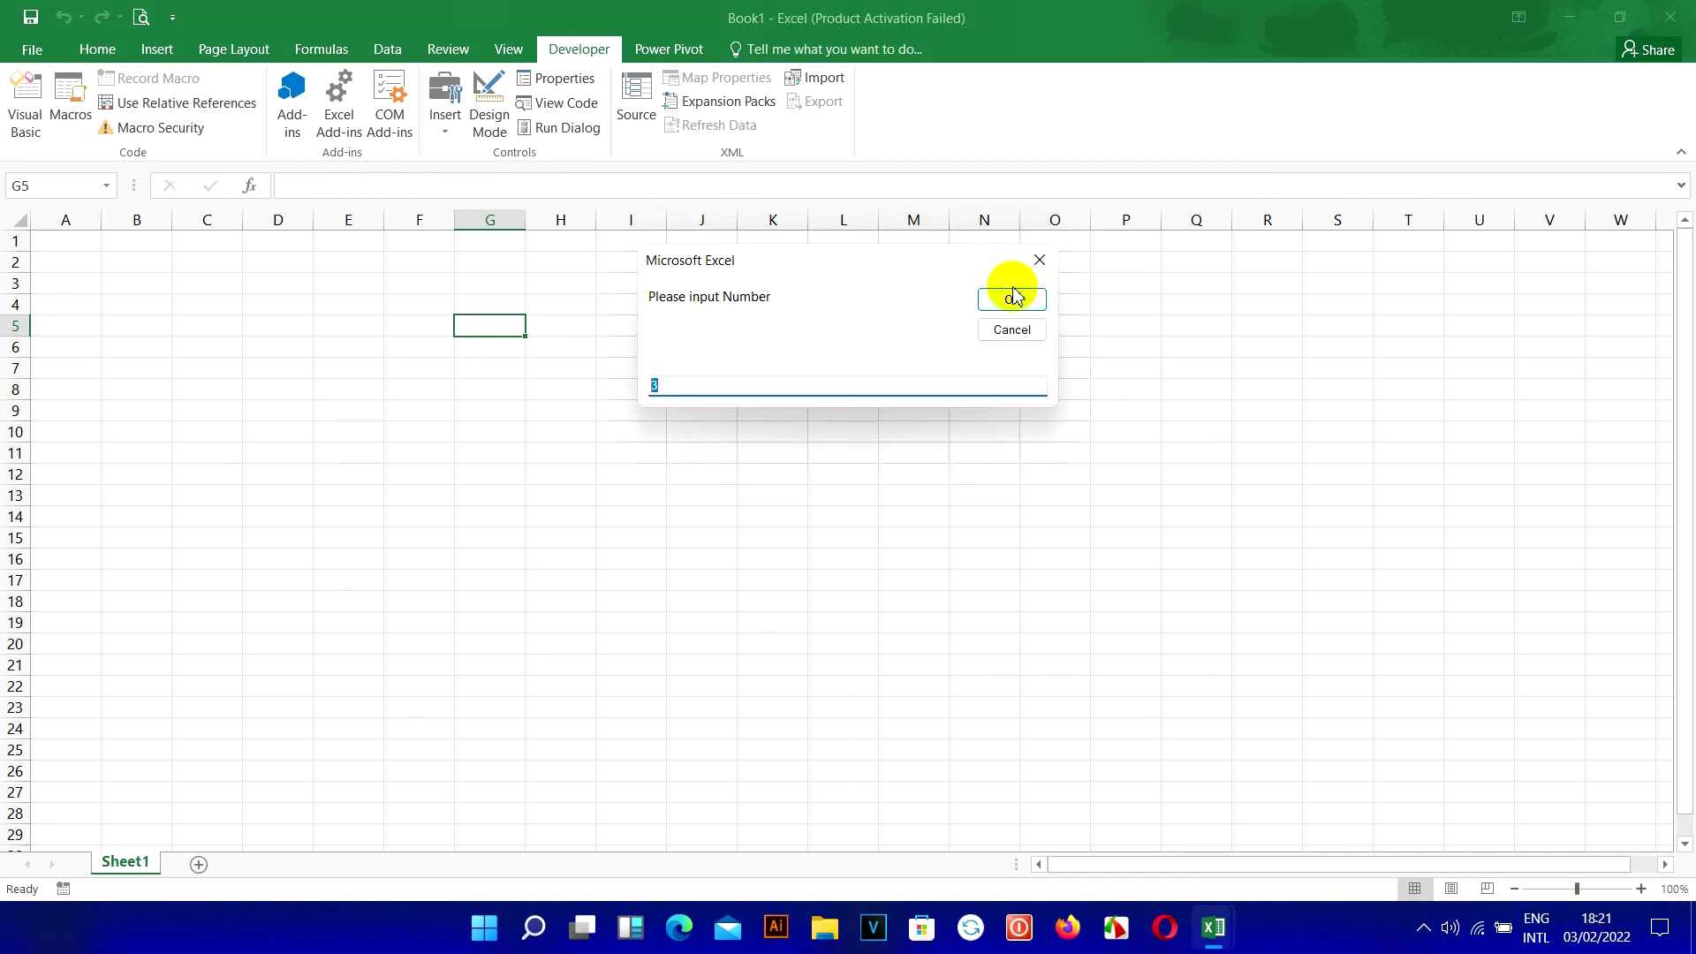
left_click(1012, 298)
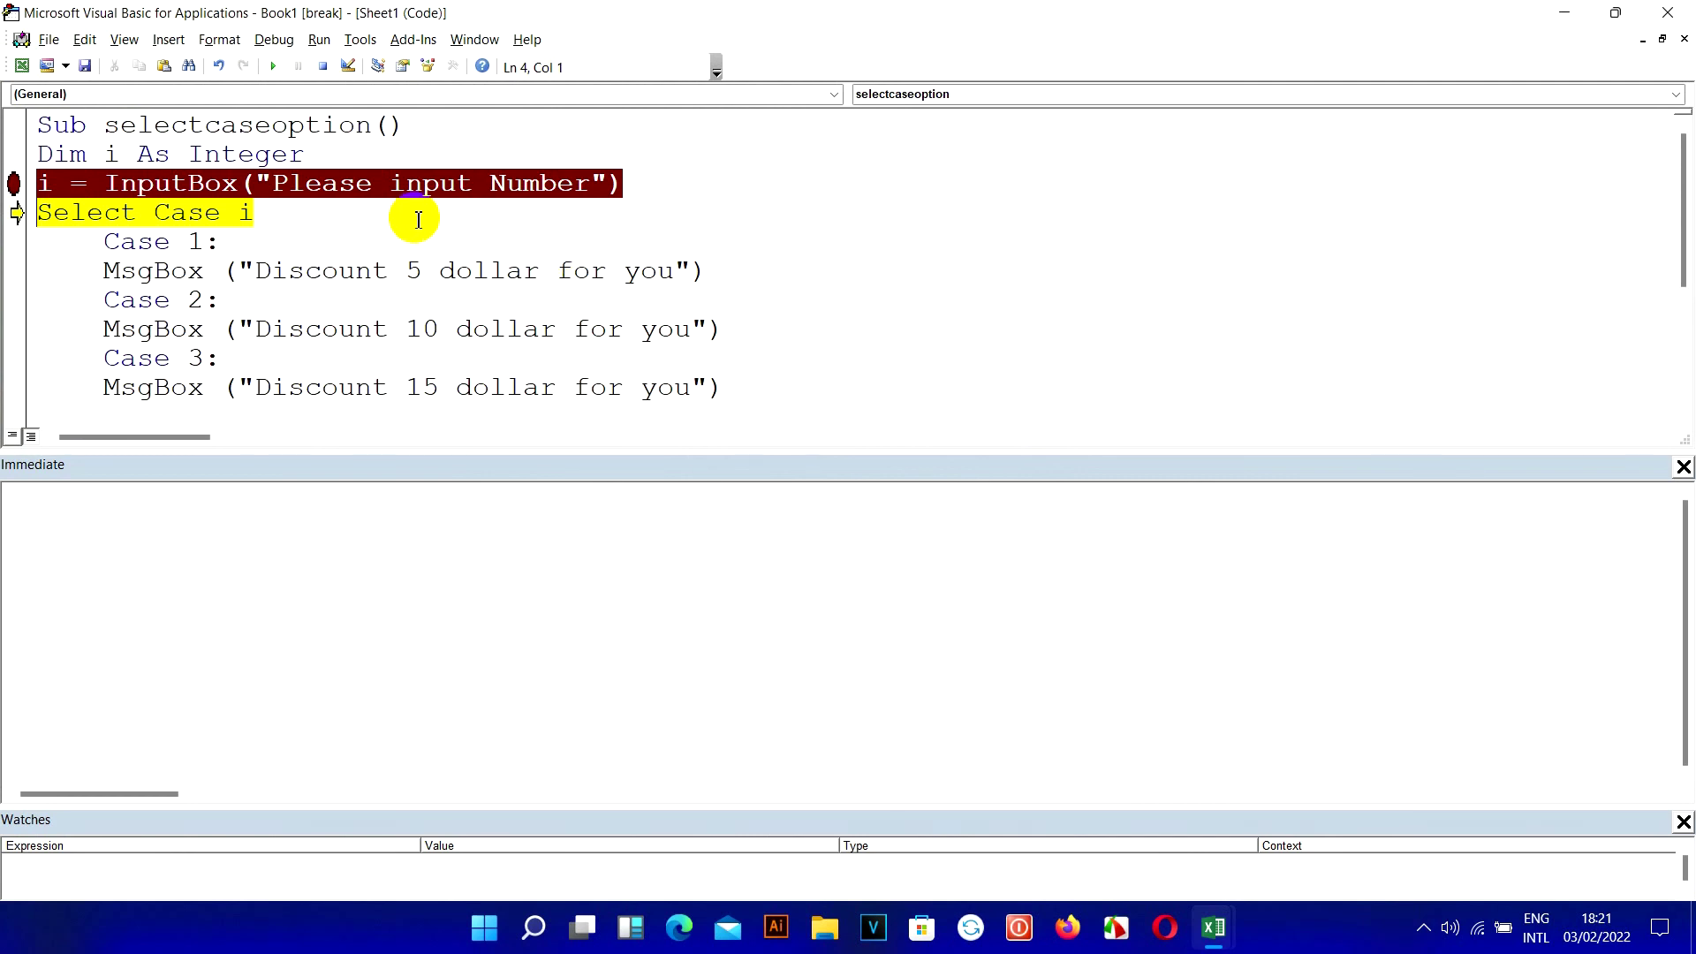
mouse_move(45, 184)
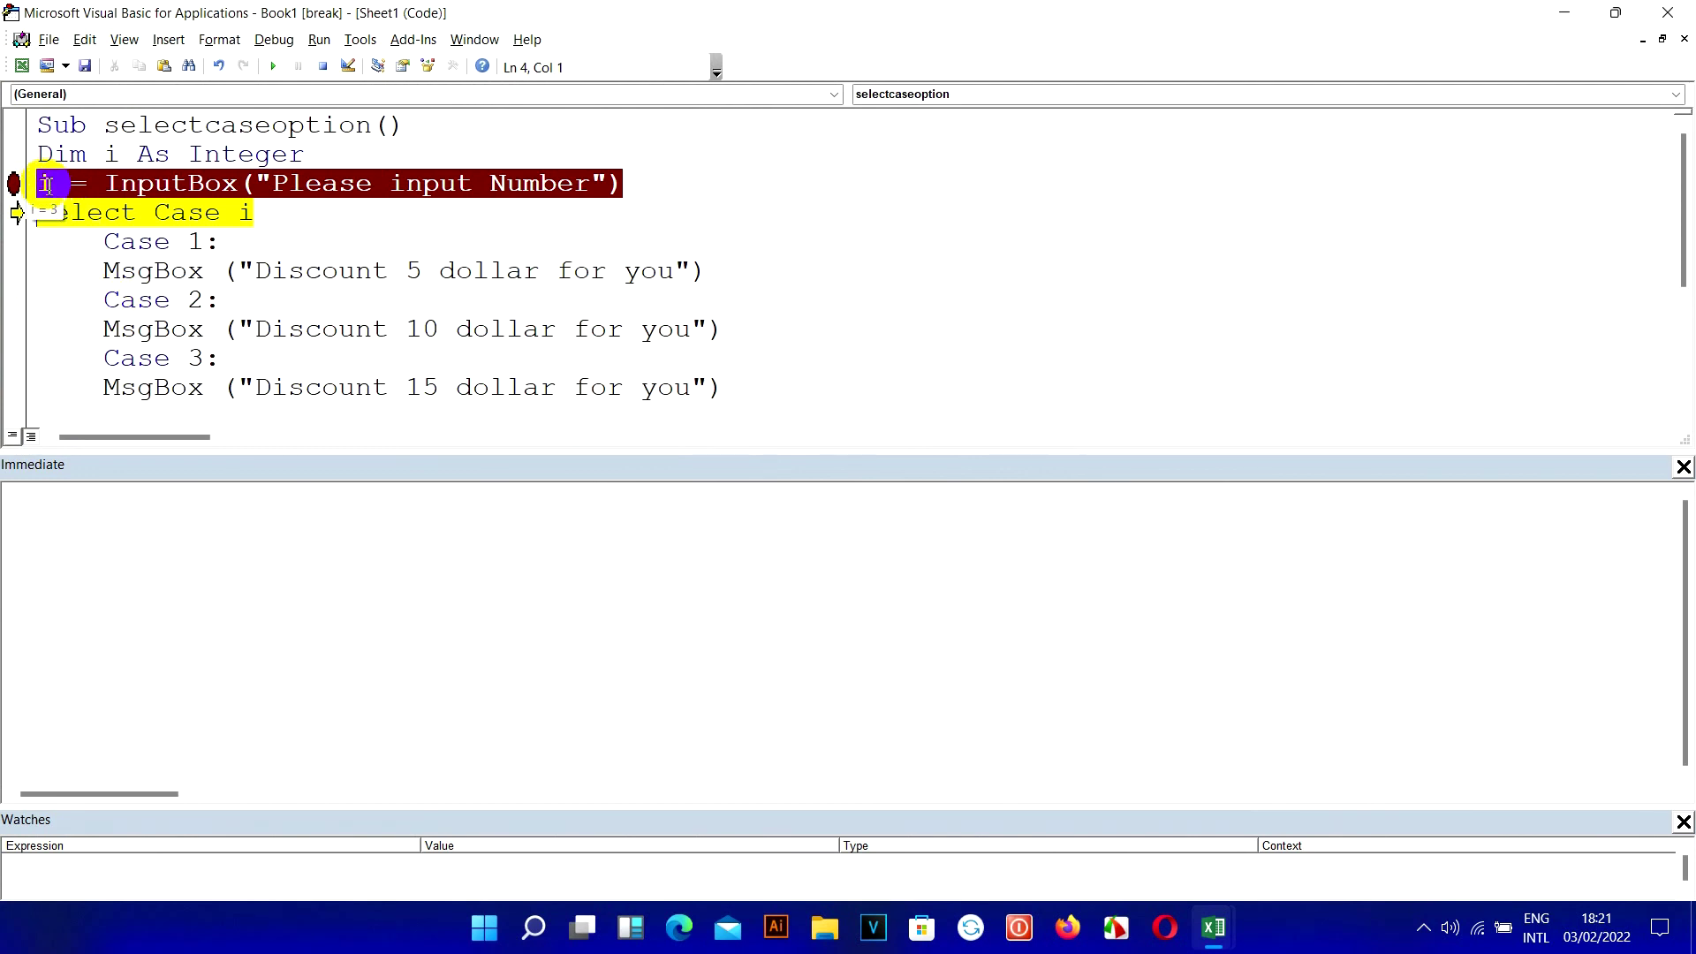
Step: Step through Cases 1–3 to "Discount 15 dollar for you", dismiss it, and continue to End Select
key("F8")
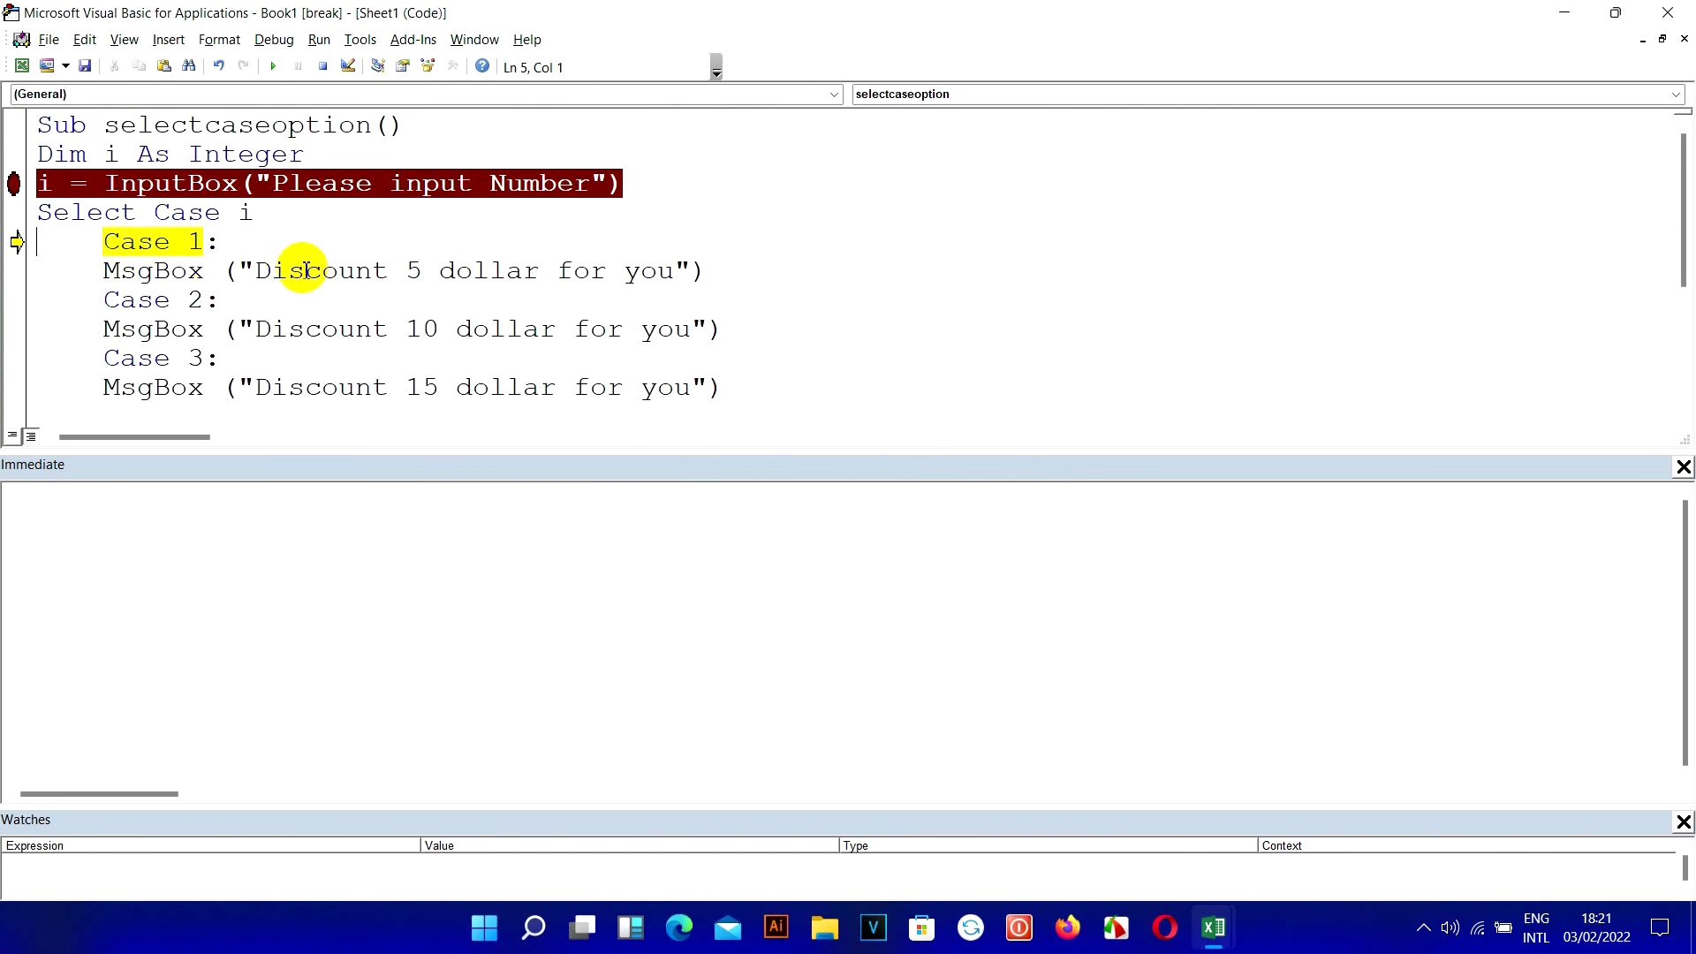
key("F8")
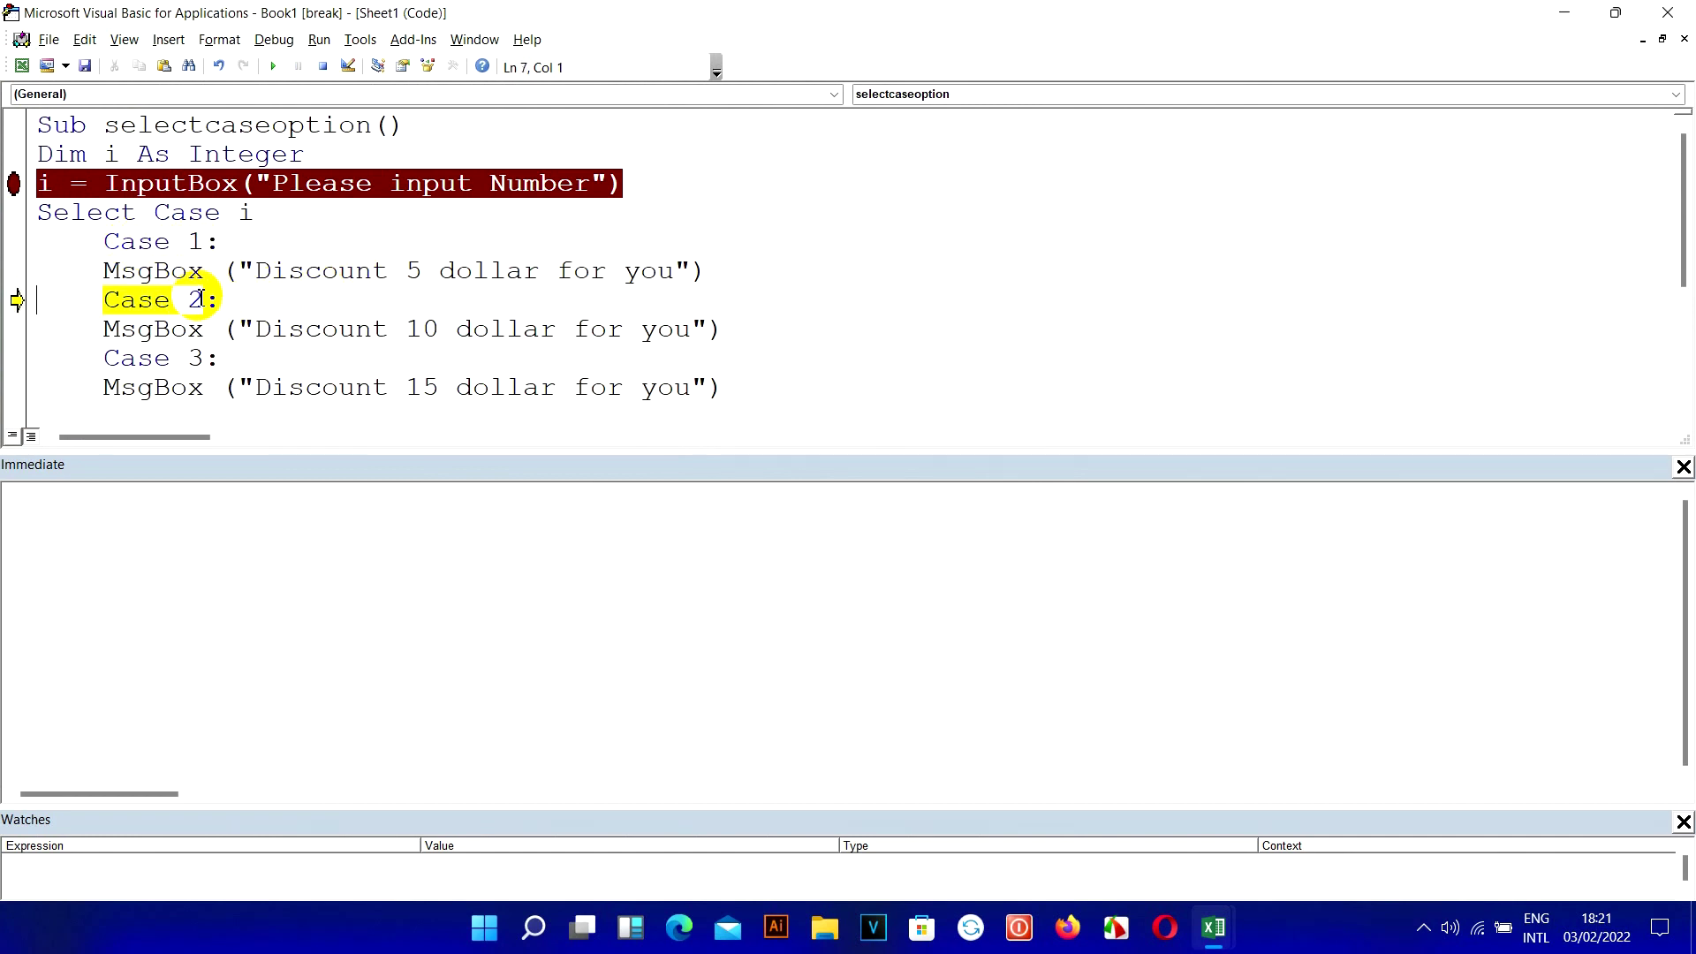
key("F8")
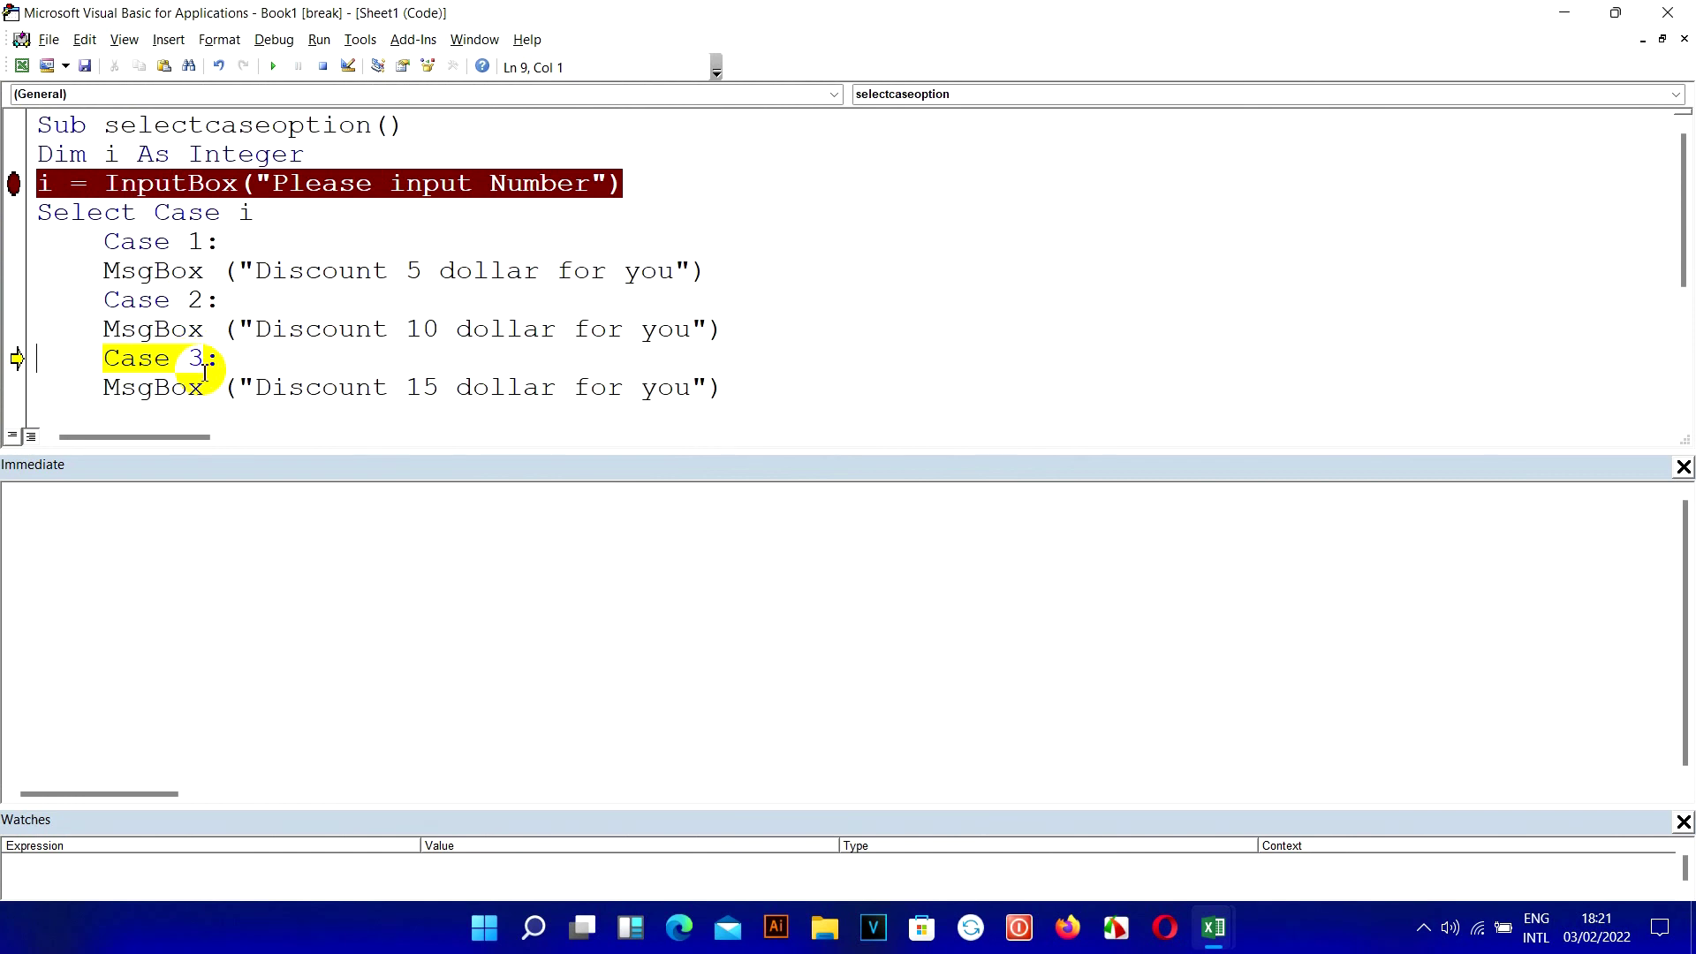
key("F8")
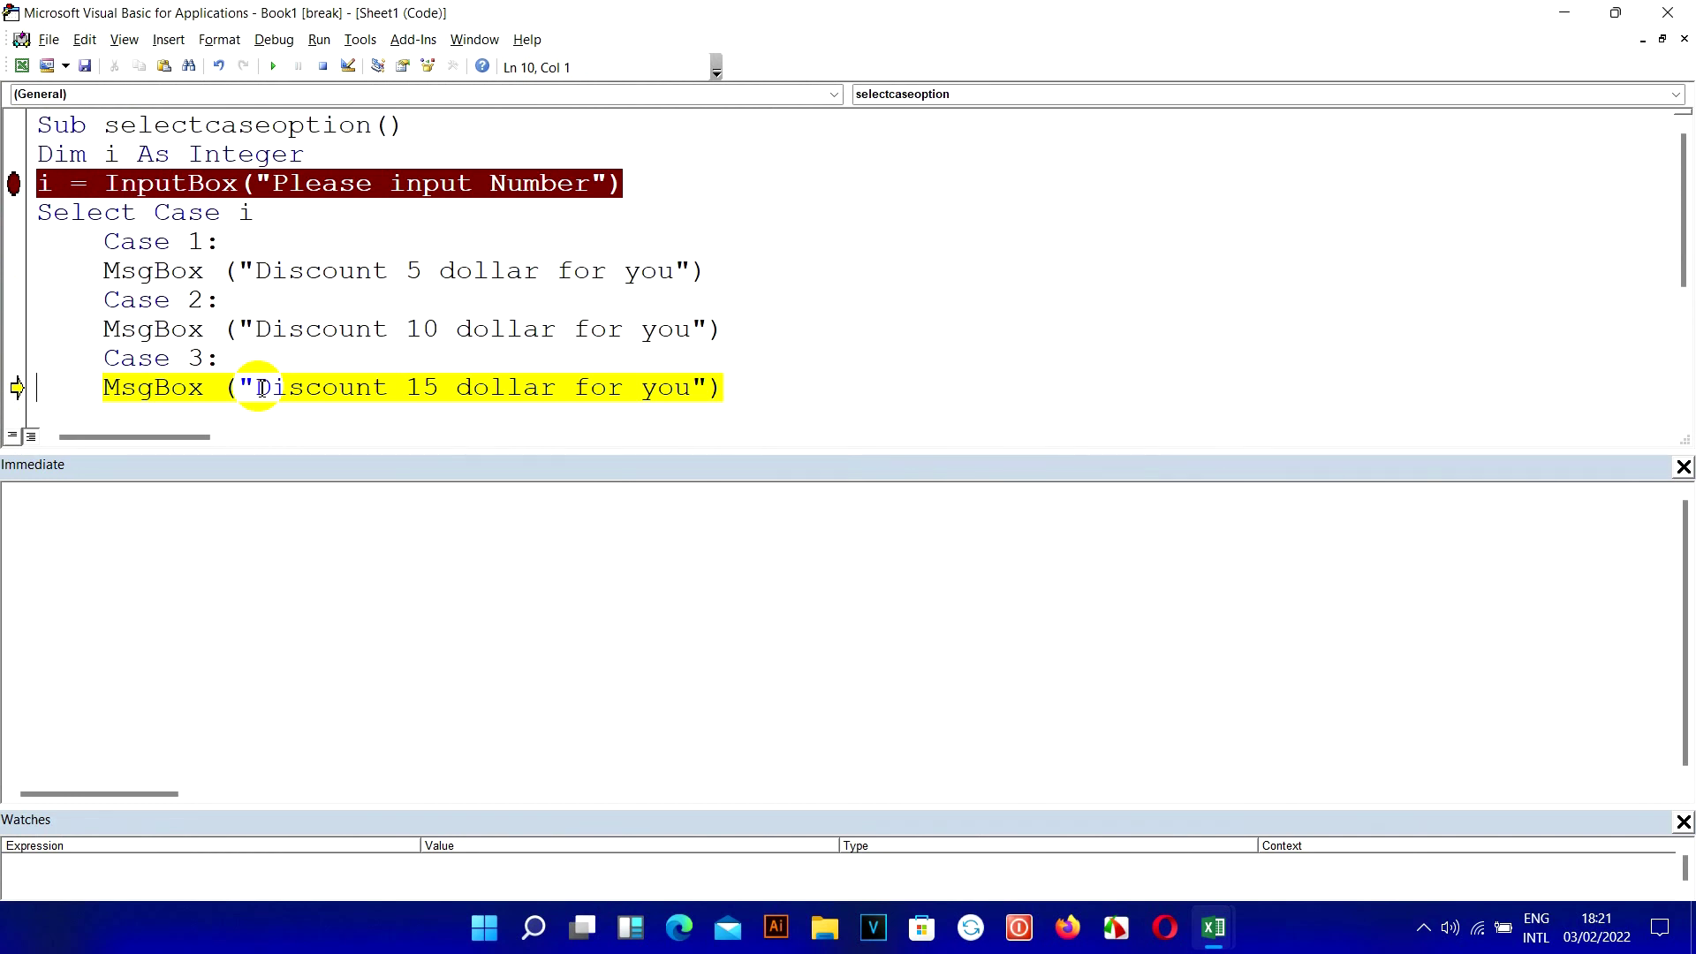
key("F8")
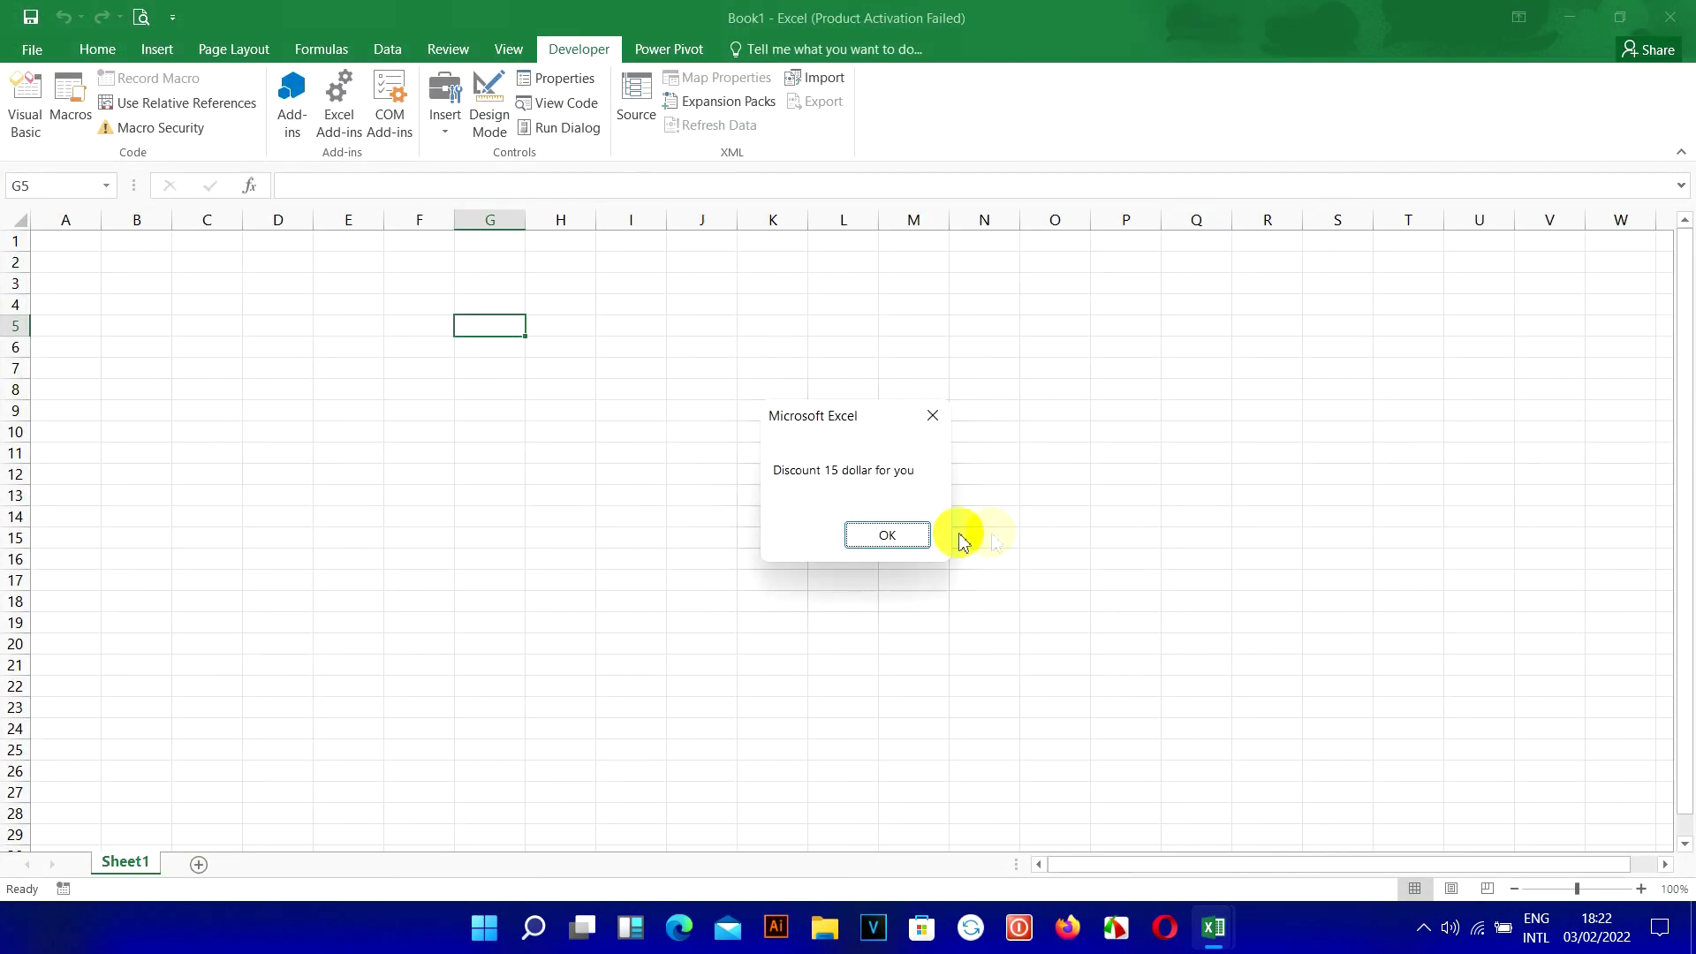
left_click(911, 552)
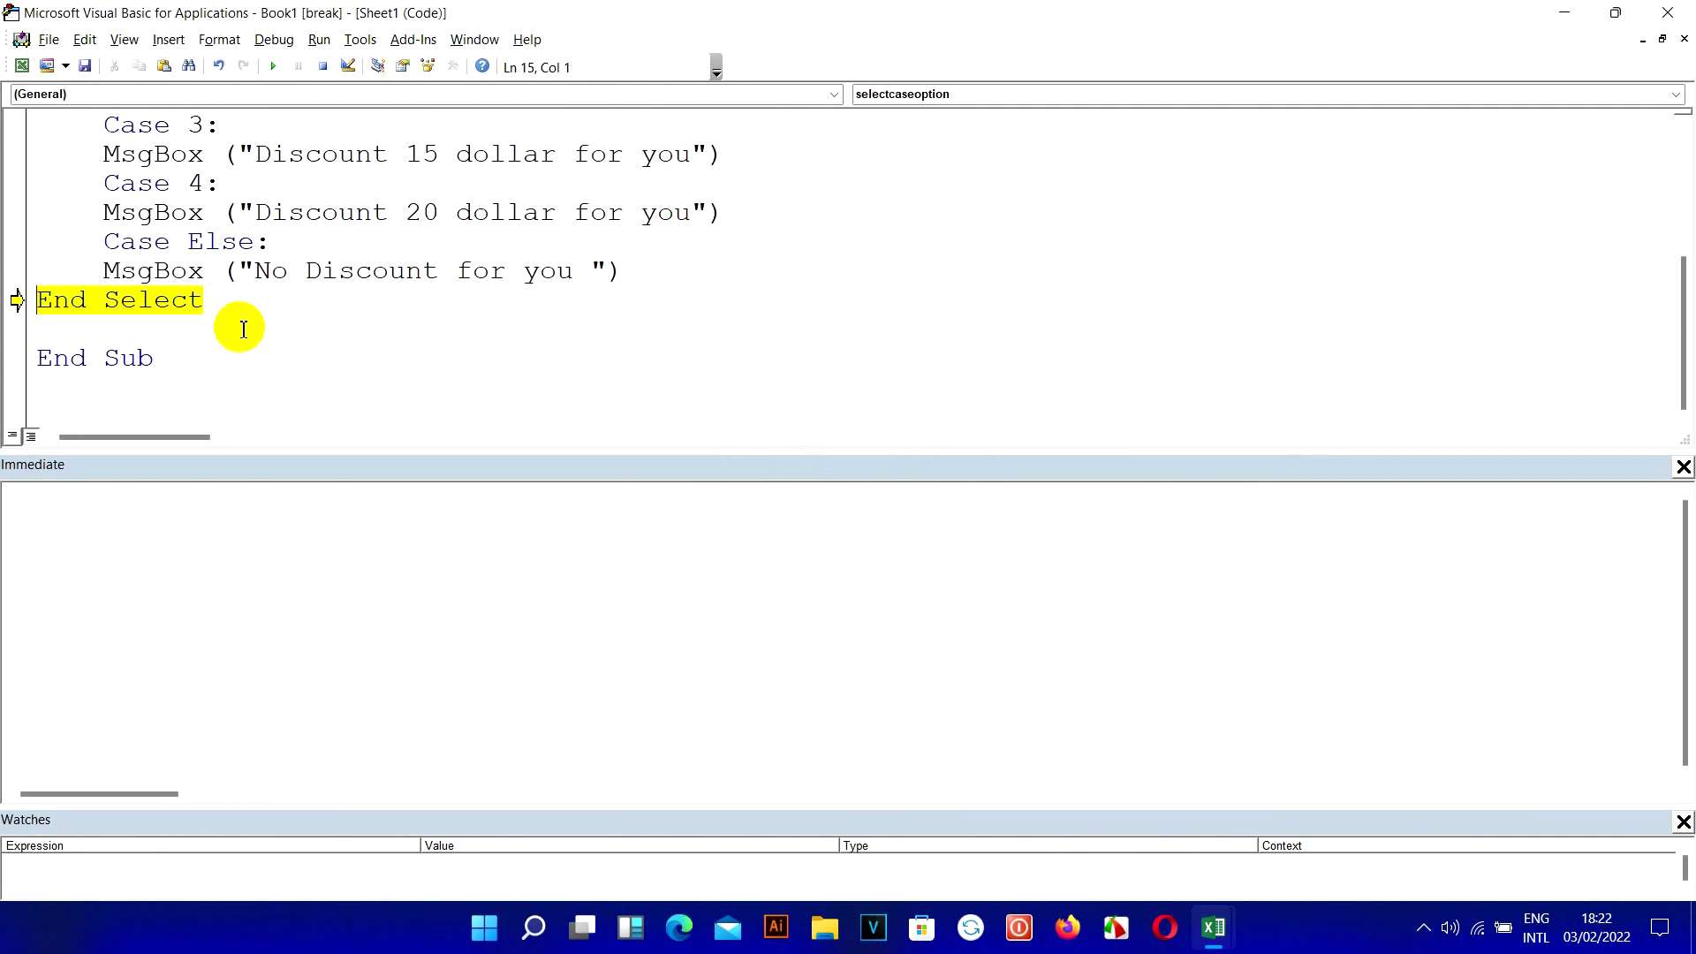
key("F8")
key("F8")
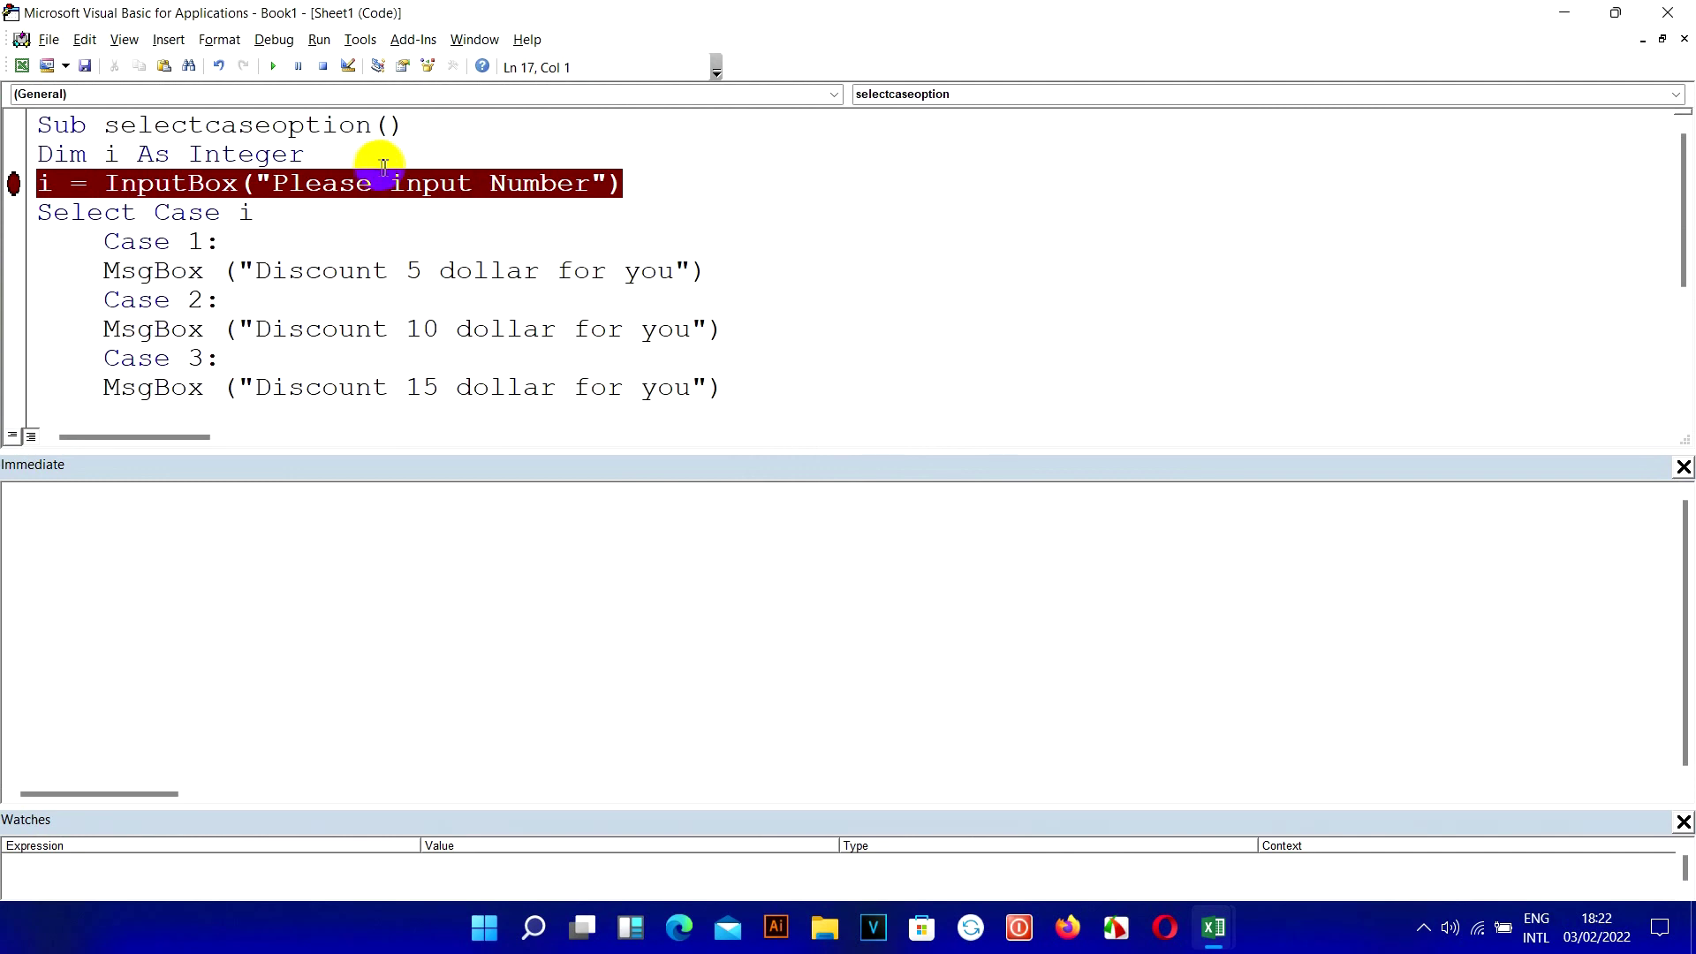
Step: Remove the InputBox breakpoint and open a new line after Dim i As Integer
left_click(16, 185)
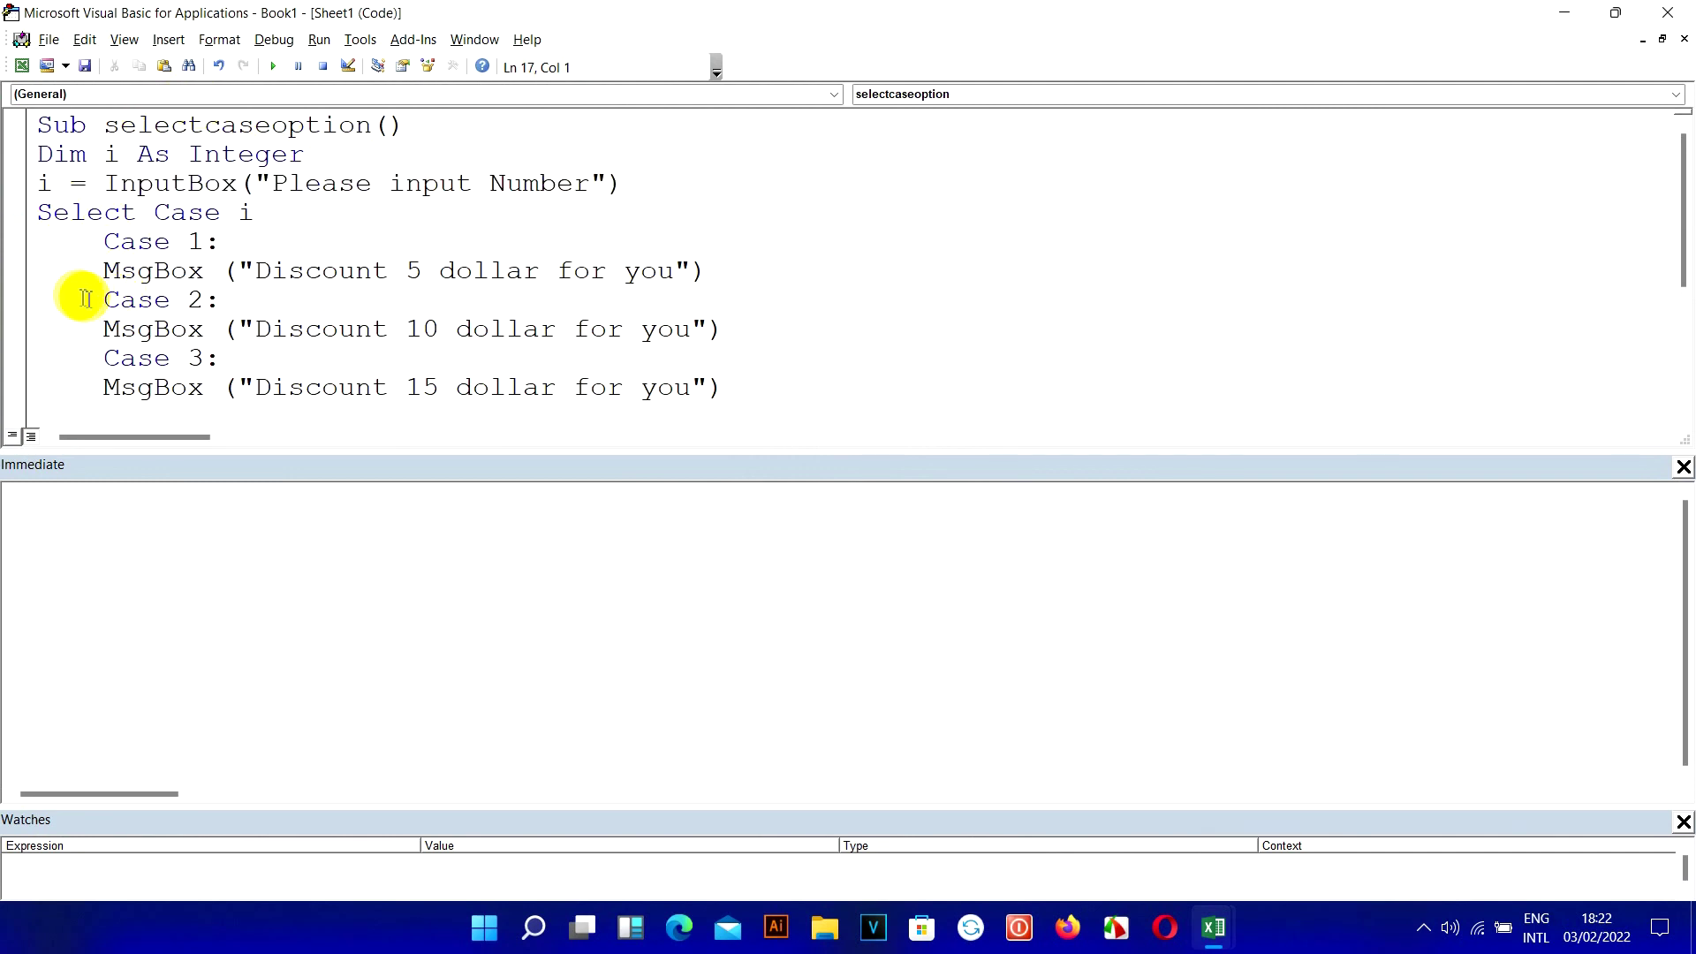
left_click_drag(103, 270, 719, 261)
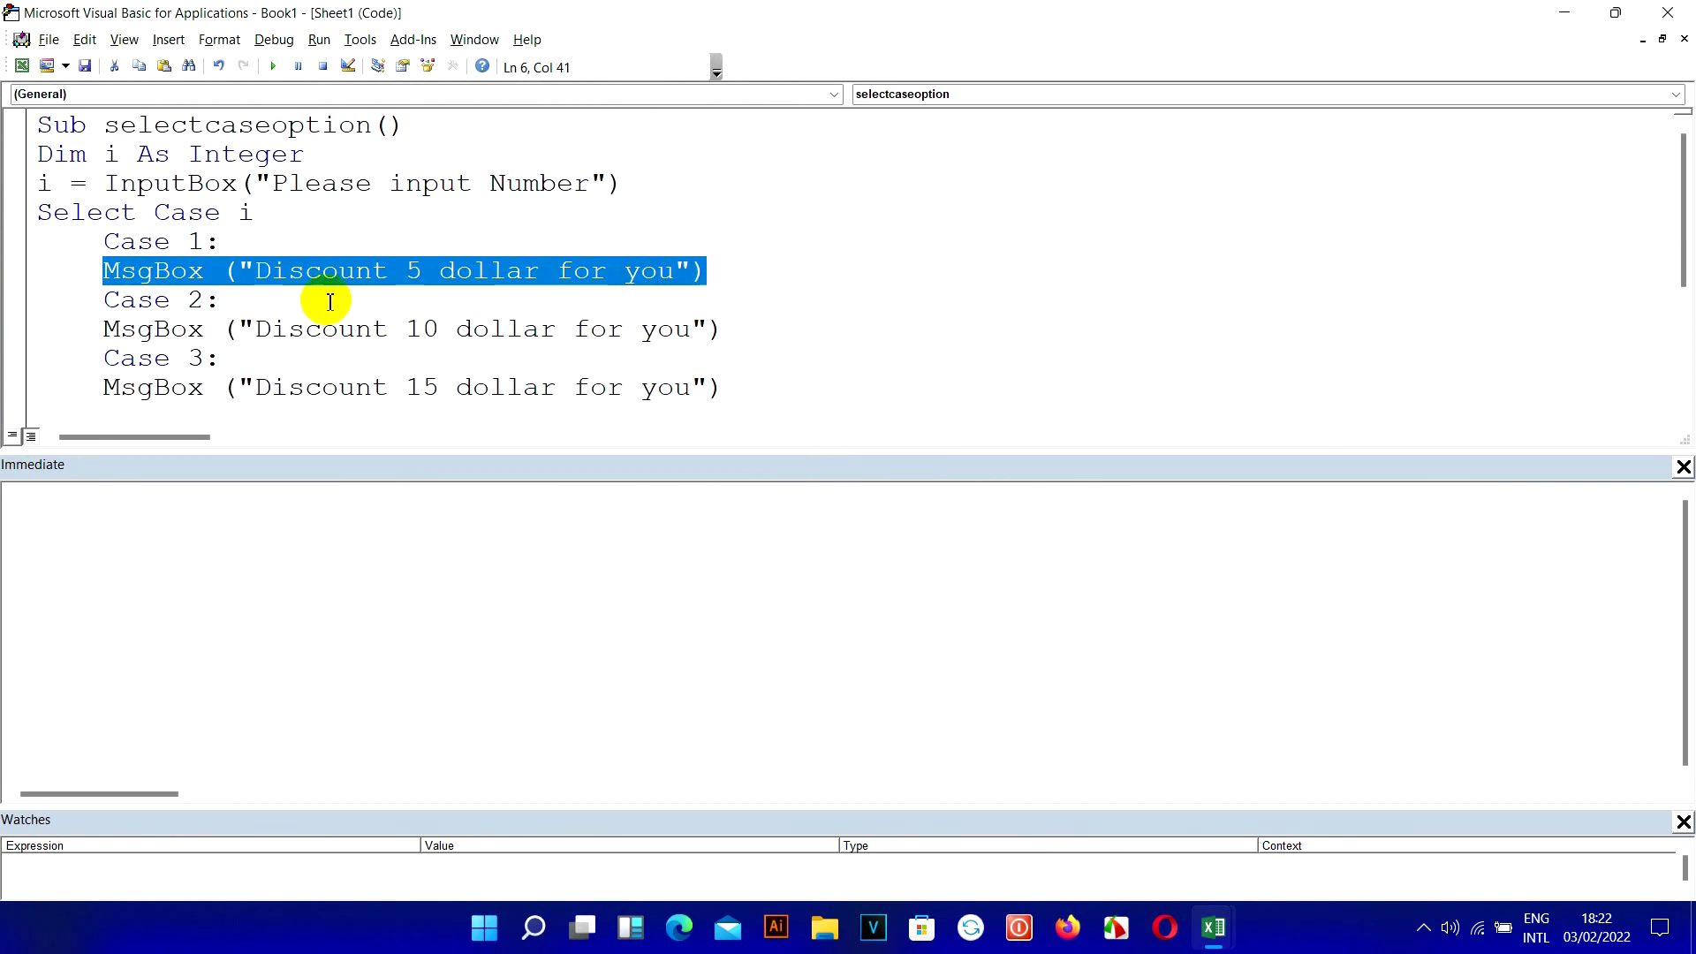
left_click(369, 163)
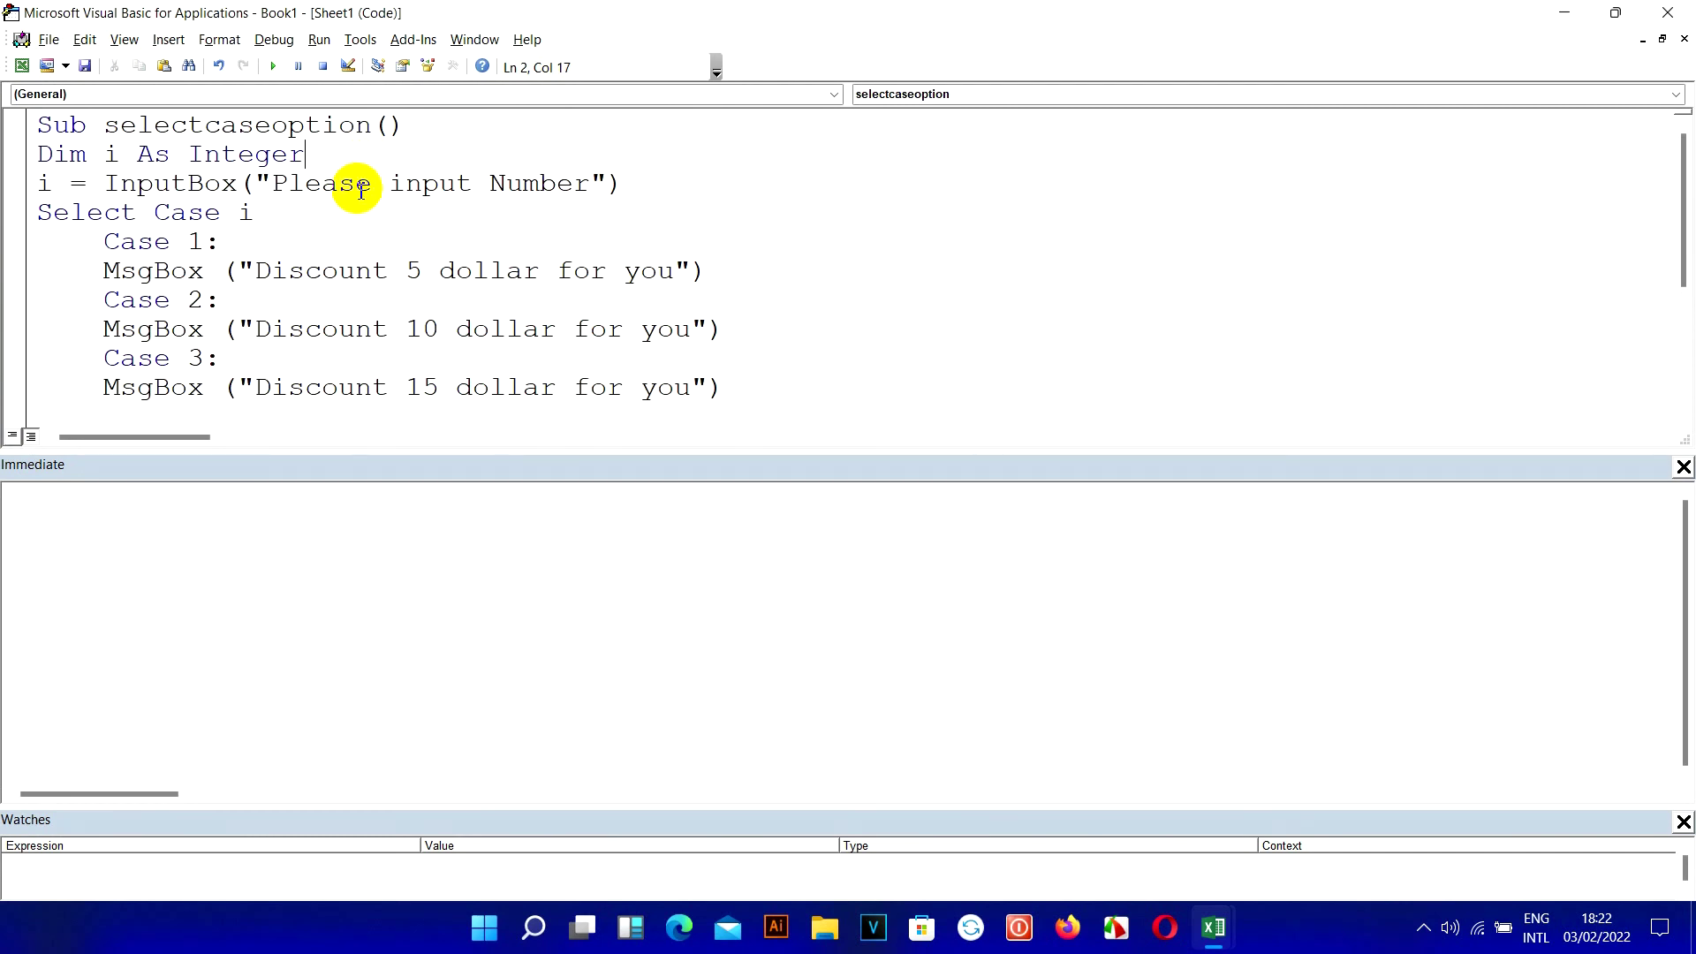
key("Return")
Step: Add MsgBox ("Please Choose Option is Below") on the new line
type("Msbox")
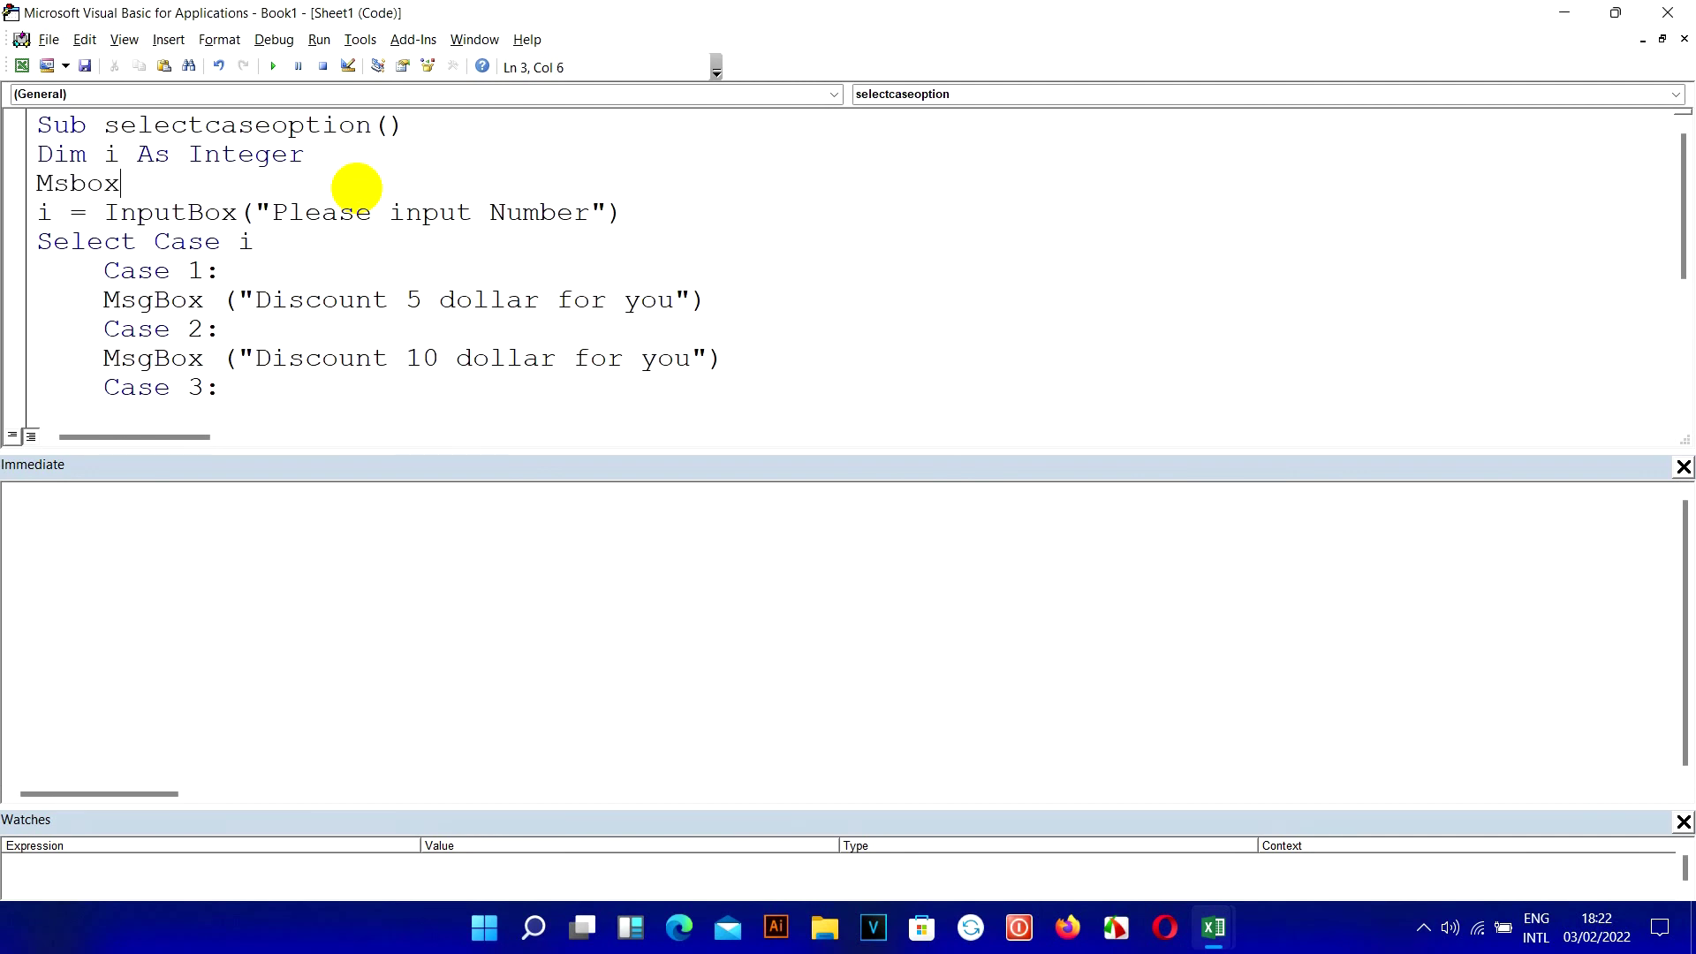
key("BackSpace")
type("(\"")
key("BackSpace")
key("BackSpace")
key("BackSpace")
key("BackSpace")
key("BackSpace")
type("gBox")
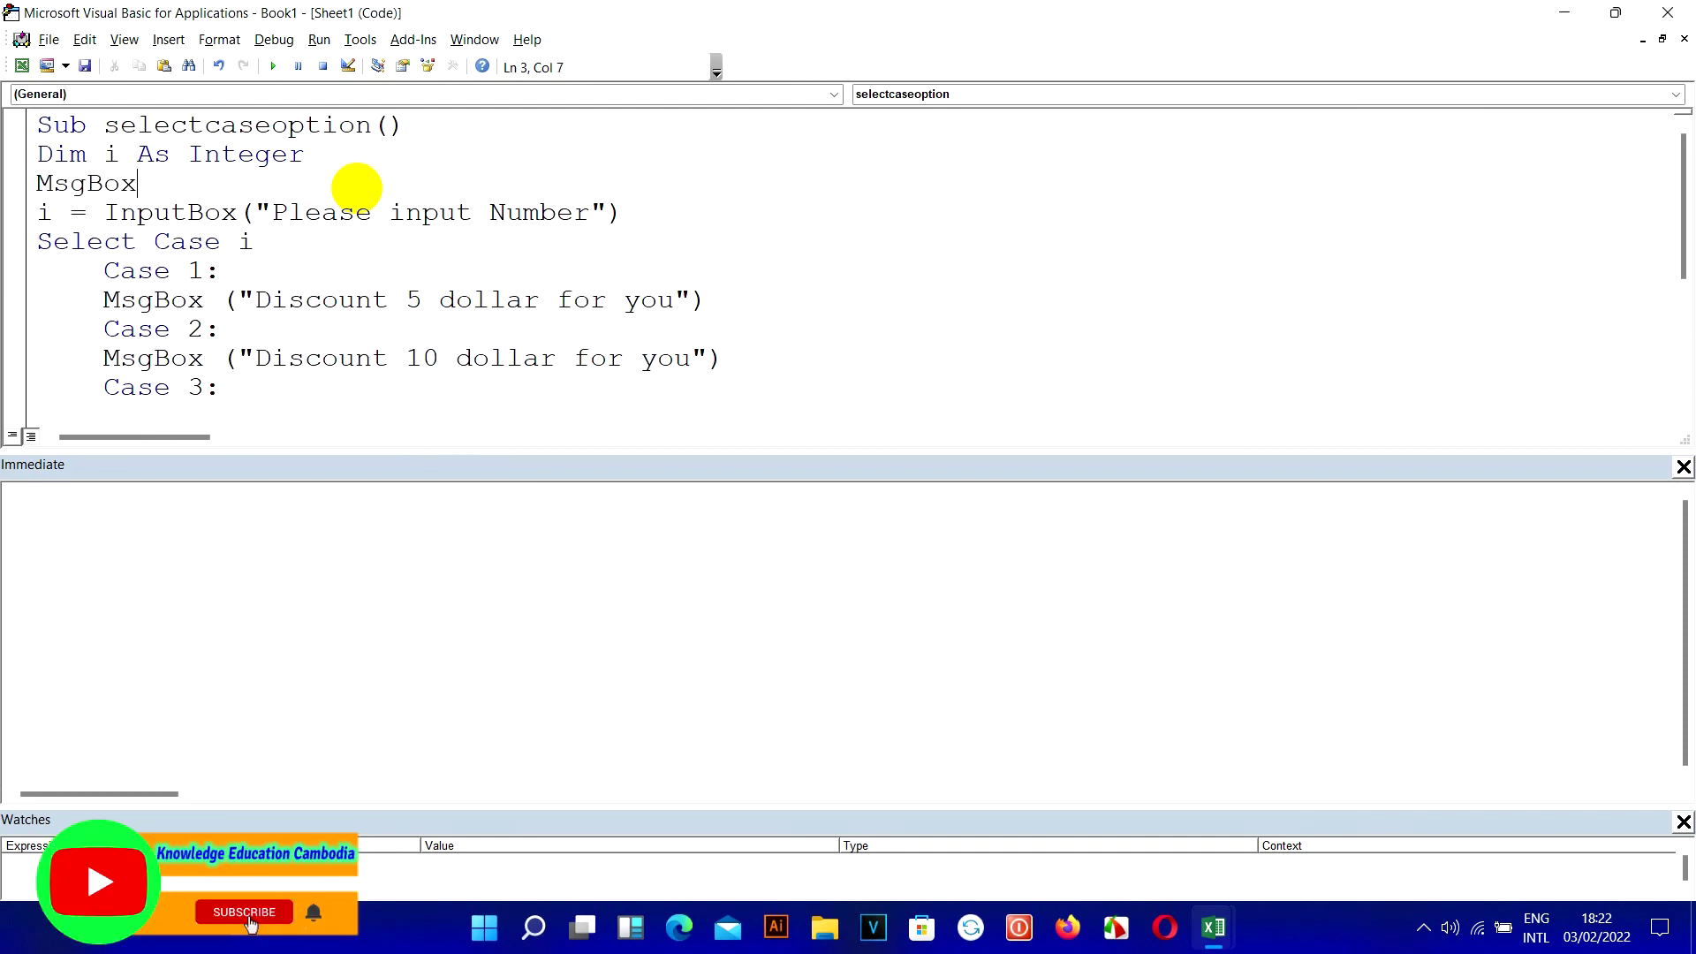
type("(\"Ples")
key("BackSpace")
key("BackSpace")
key("BackSpace")
key("BackSpace")
type("Pl")
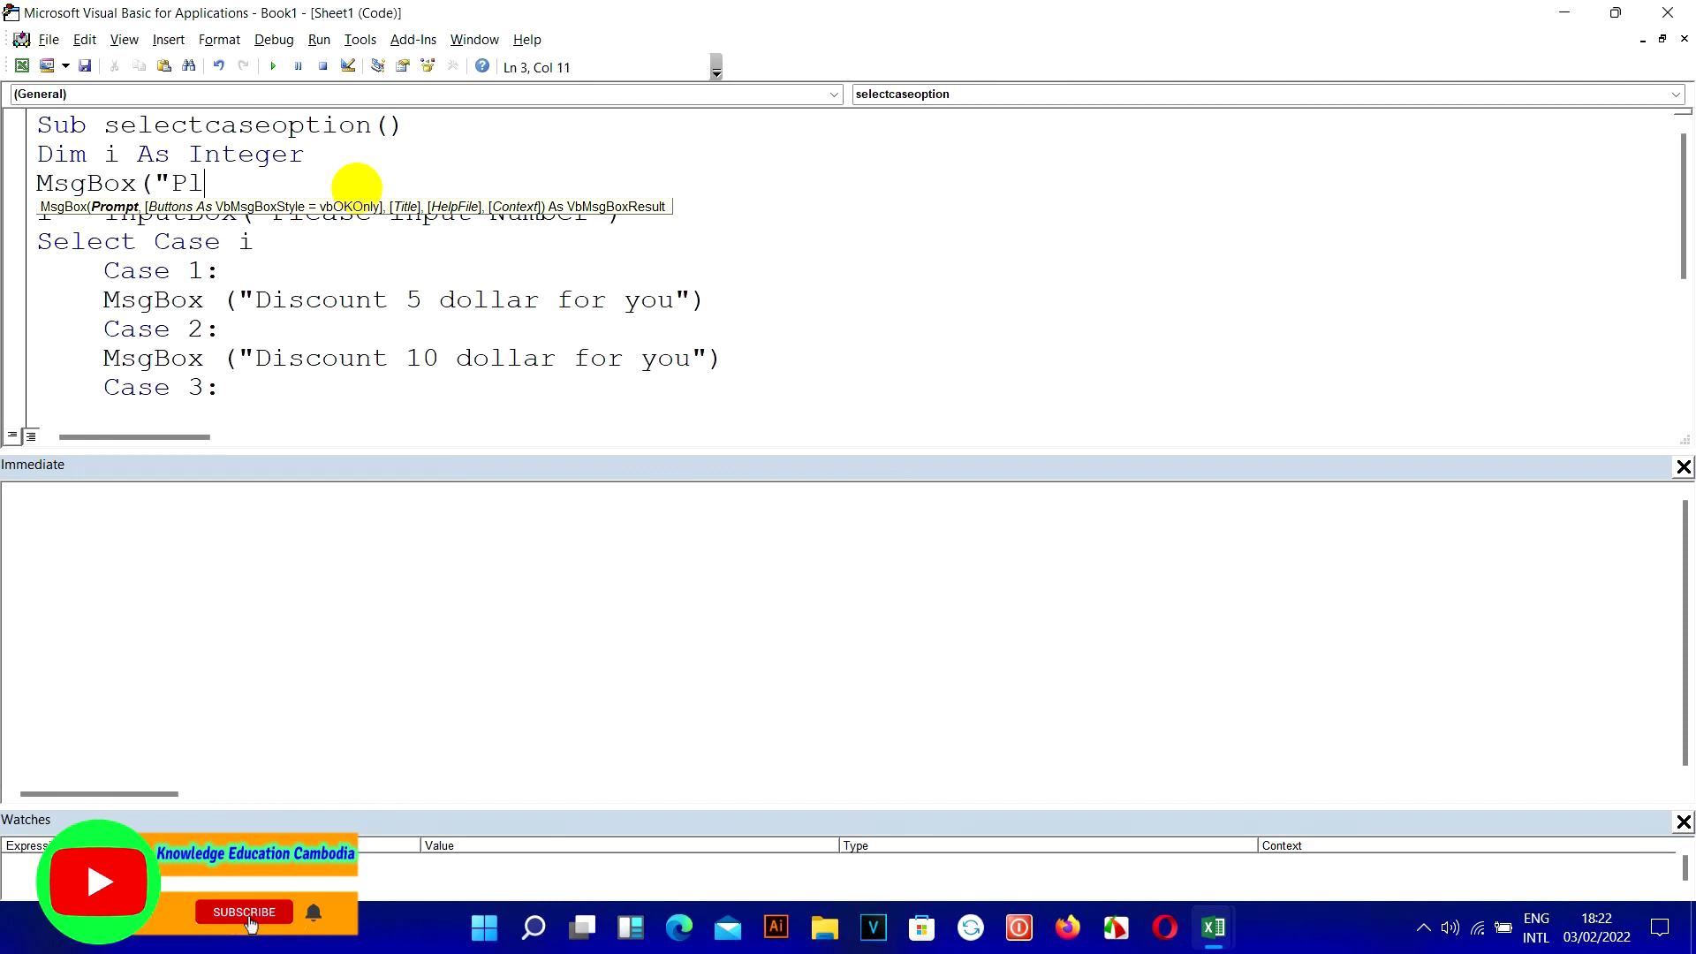
type("ease input")
key("BackSpace")
key("BackSpace")
key("BackSpace")
key("BackSpace")
key("BackSpace")
key("BackSpace")
type("Choose Option ")
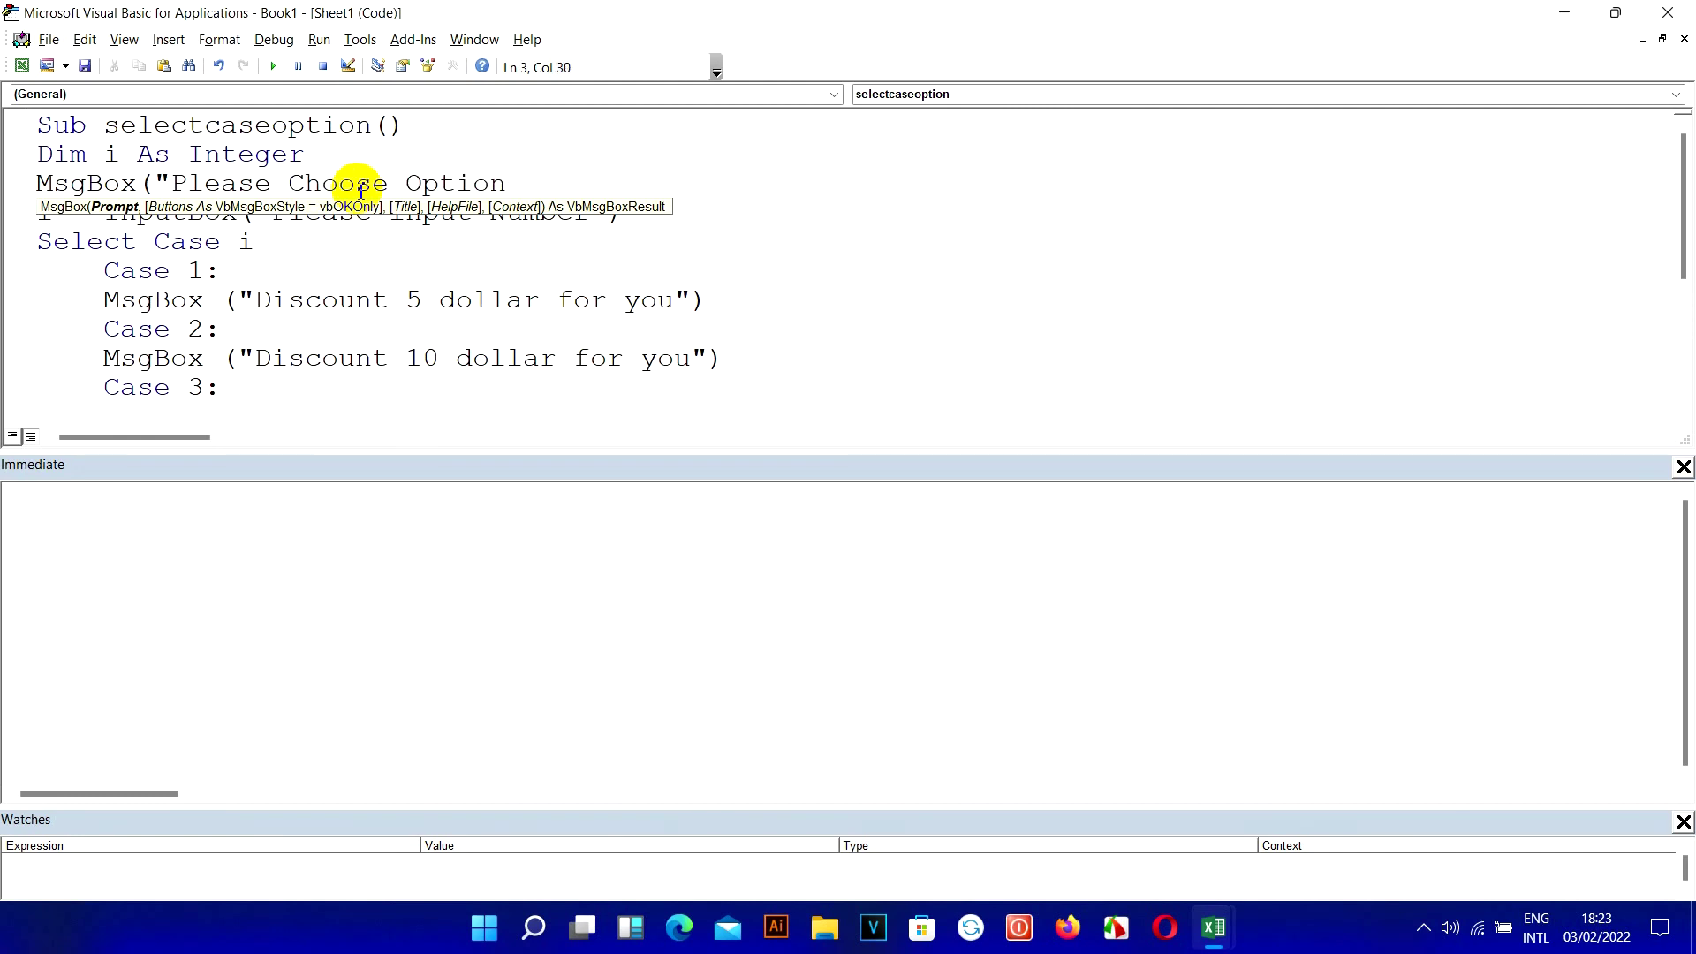
type("is Below")
type("\");")
key("BackSpace")
key("Return")
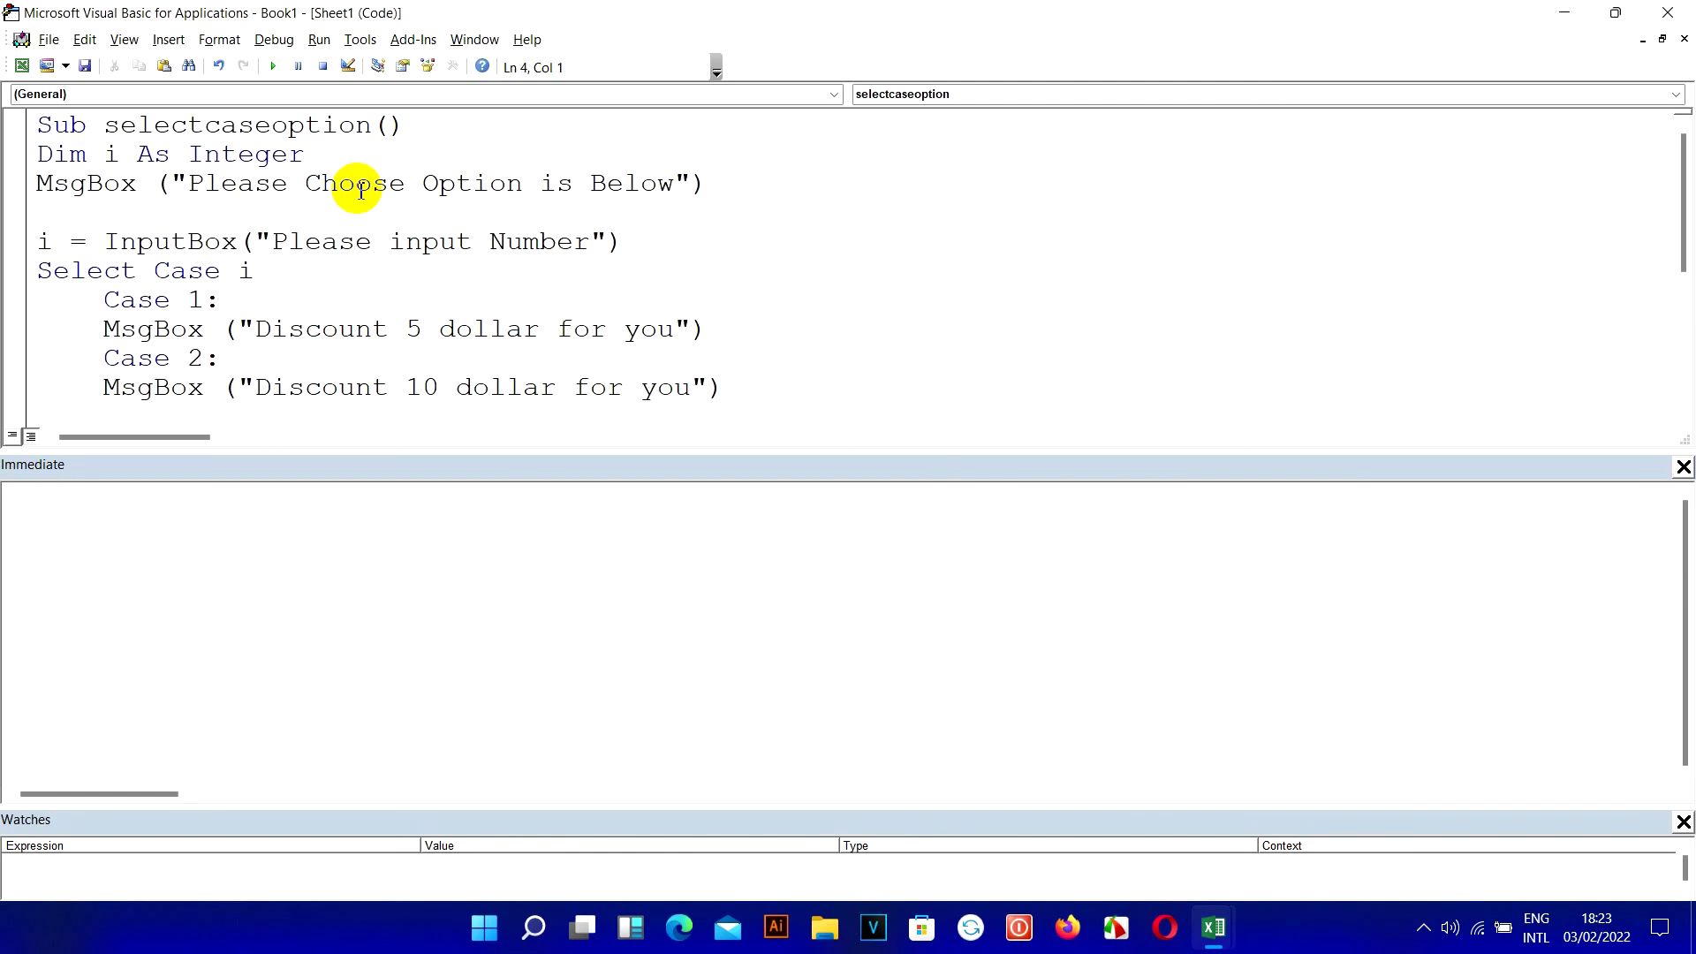
Step: Start a MsgBox line with a 'Press 1:' placeholder joined by & vbNewLine &
type("Msgbox ")
type("(")
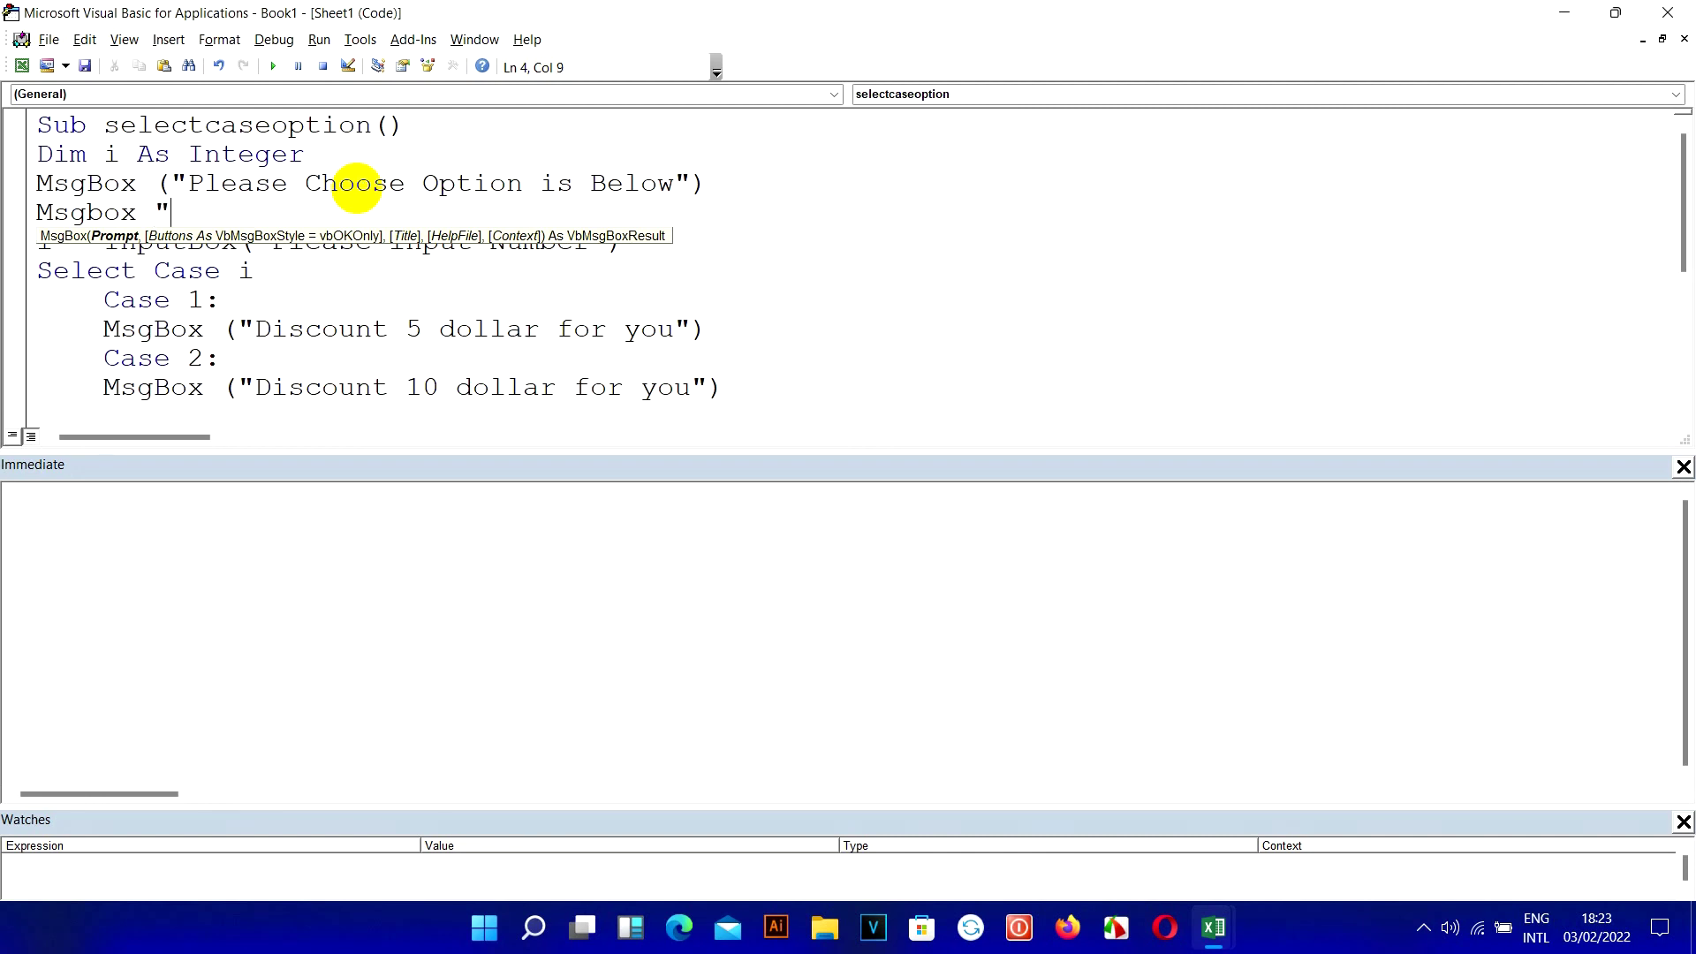
type("\"Pree")
key("BackSpace")
key("BackSpace")
key("BackSpace")
type("ress 1:")
type(" FFFFFFFFF & vb")
key("BackSpace")
key("BackSpace")
key("BackSpace")
key("BackSpace")
key("BackSpace")
type("\"  ")
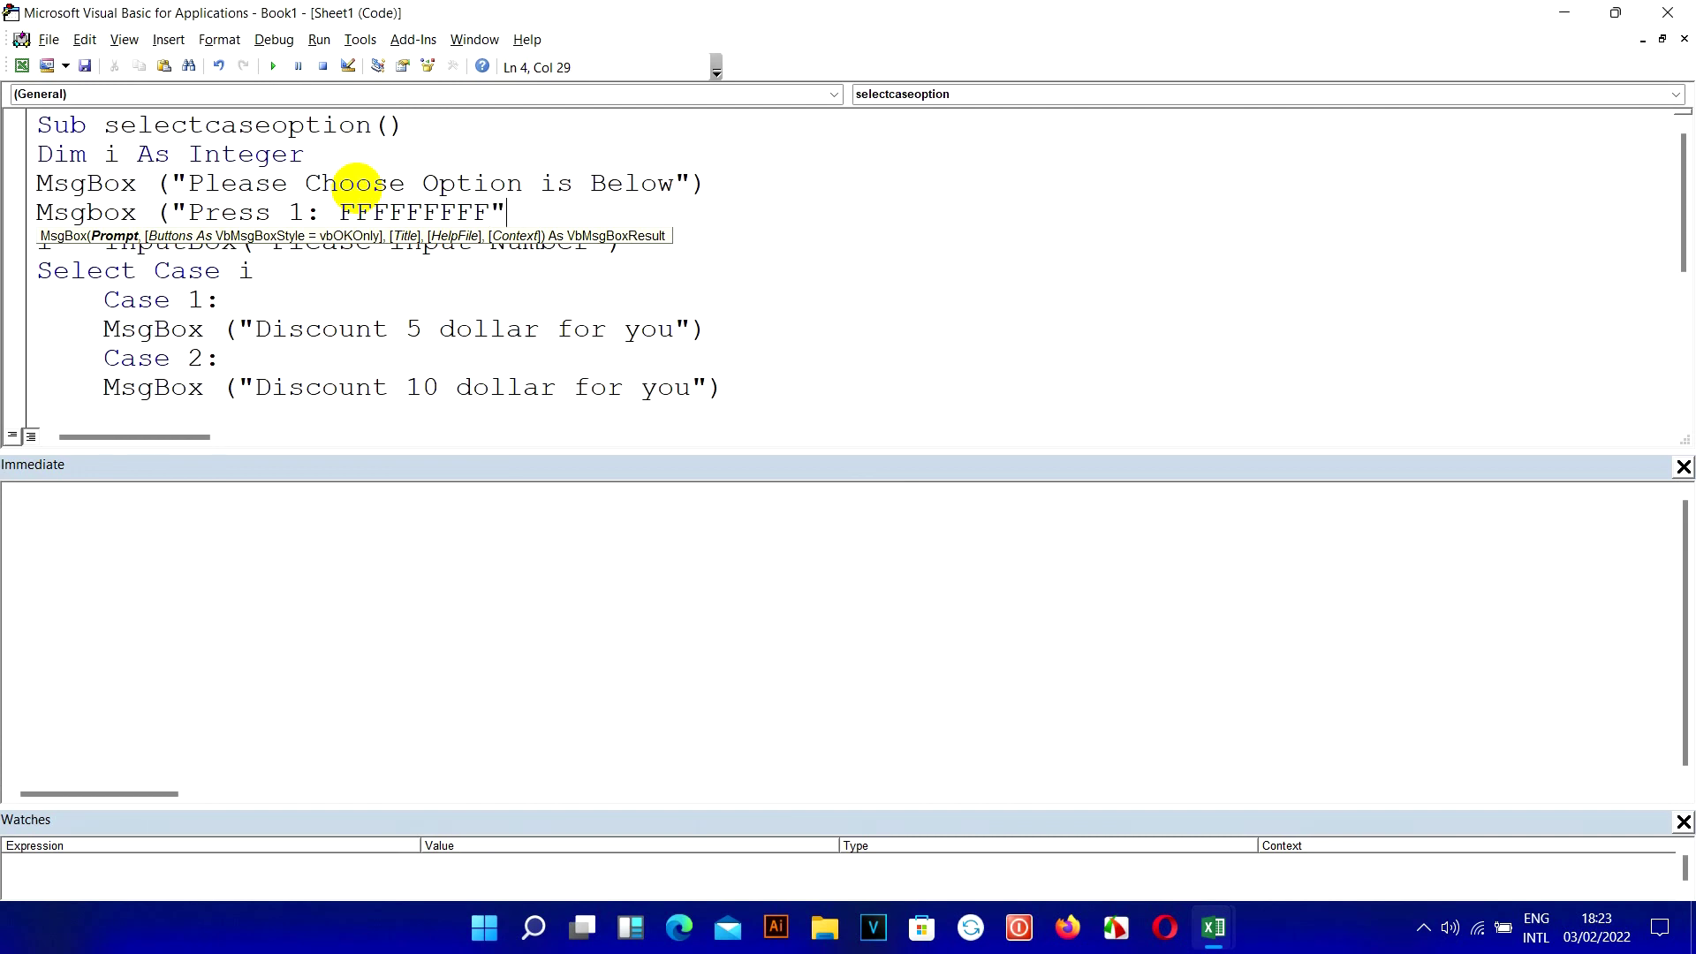
type("& vb")
key("ctrl+space")
type("NewLine")
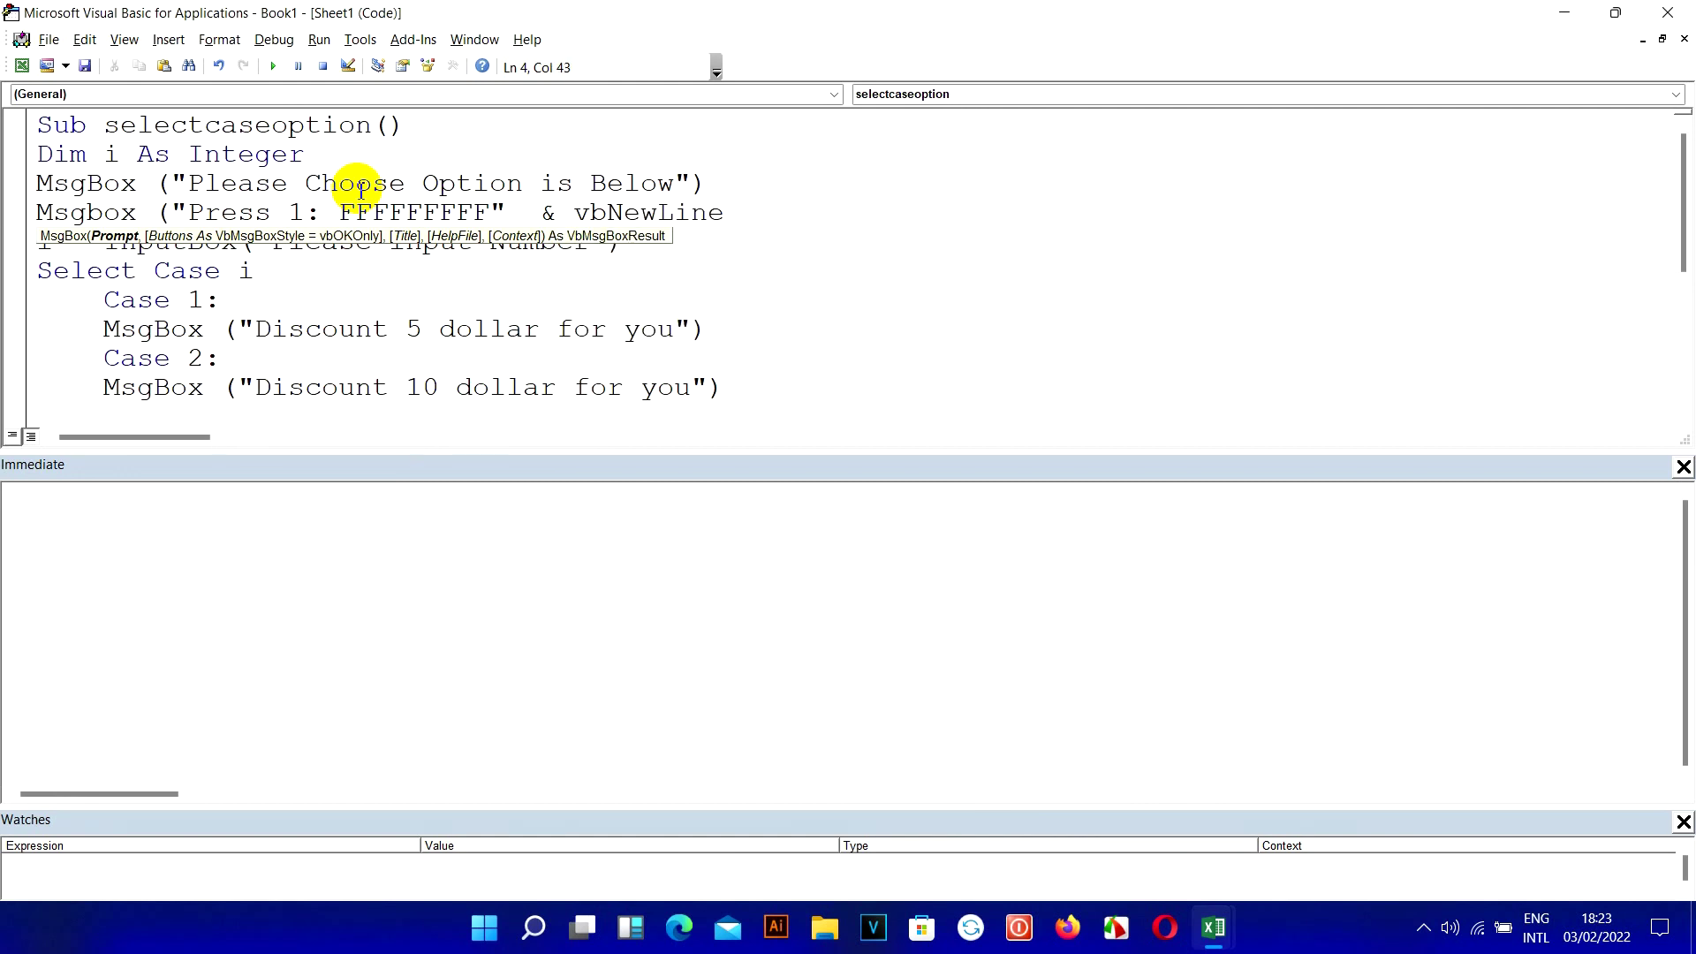
type(" & ")
type("\"")
Step: Replace the placeholder with 'Discount 5 dolloa' as the Press 1 option text
left_click_drag(488, 212, 357, 217)
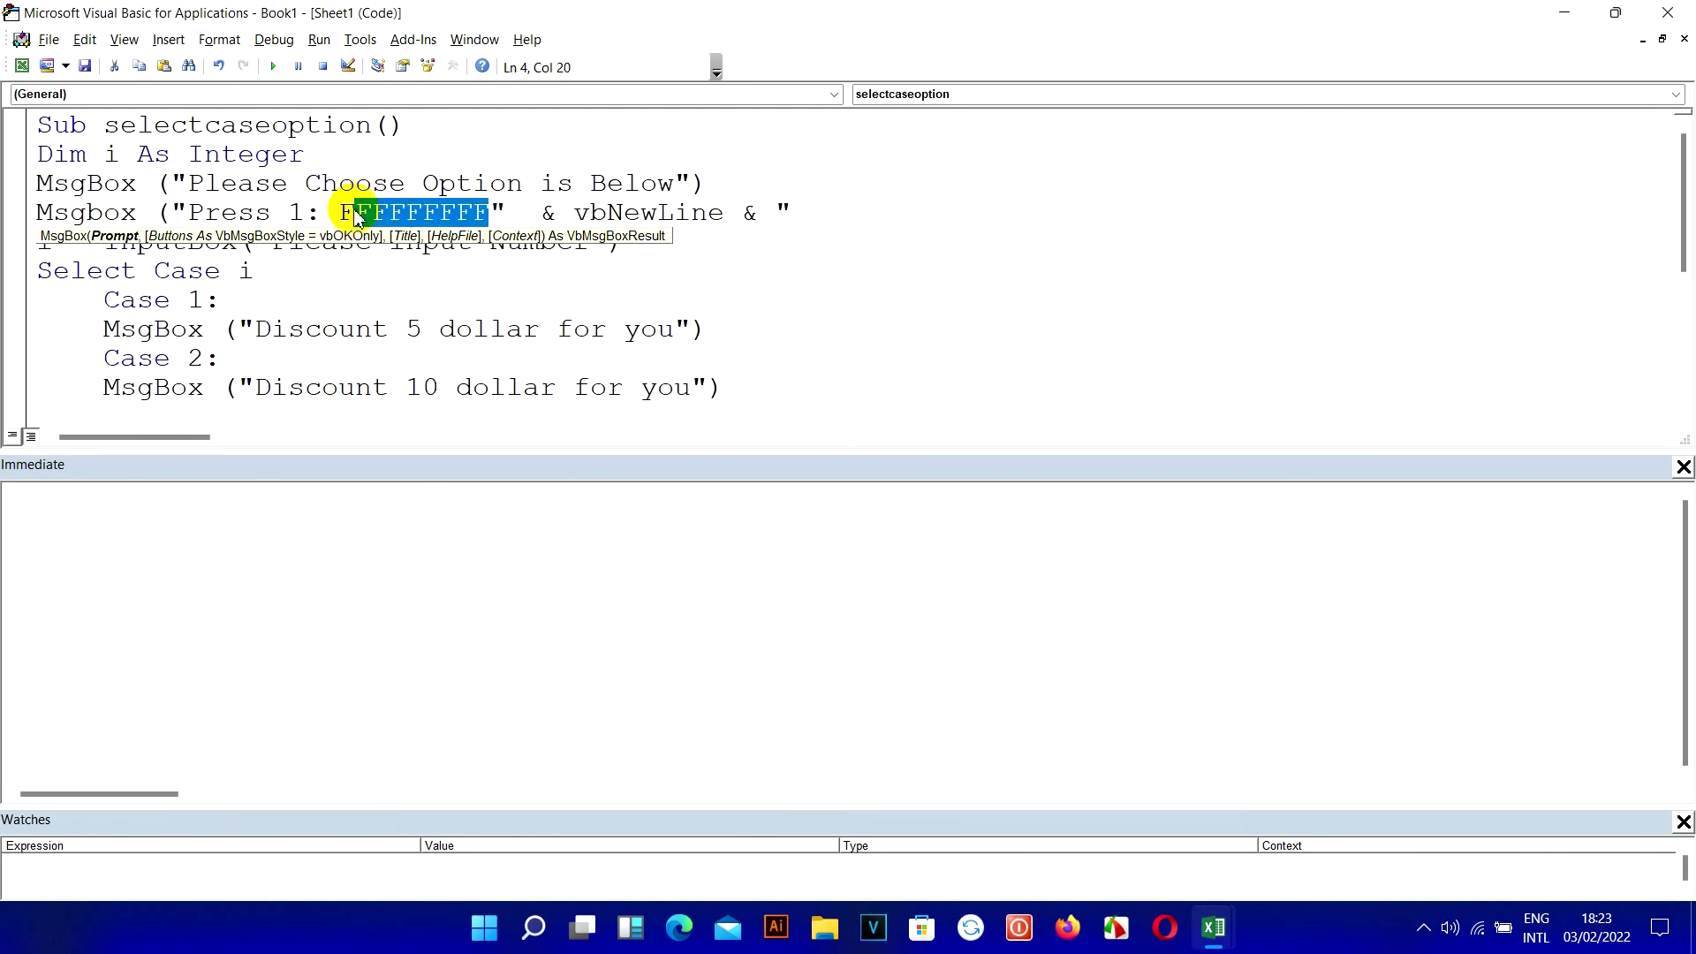
key("BackSpace")
key("BackSpace")
type("Discount 5 dolloar")
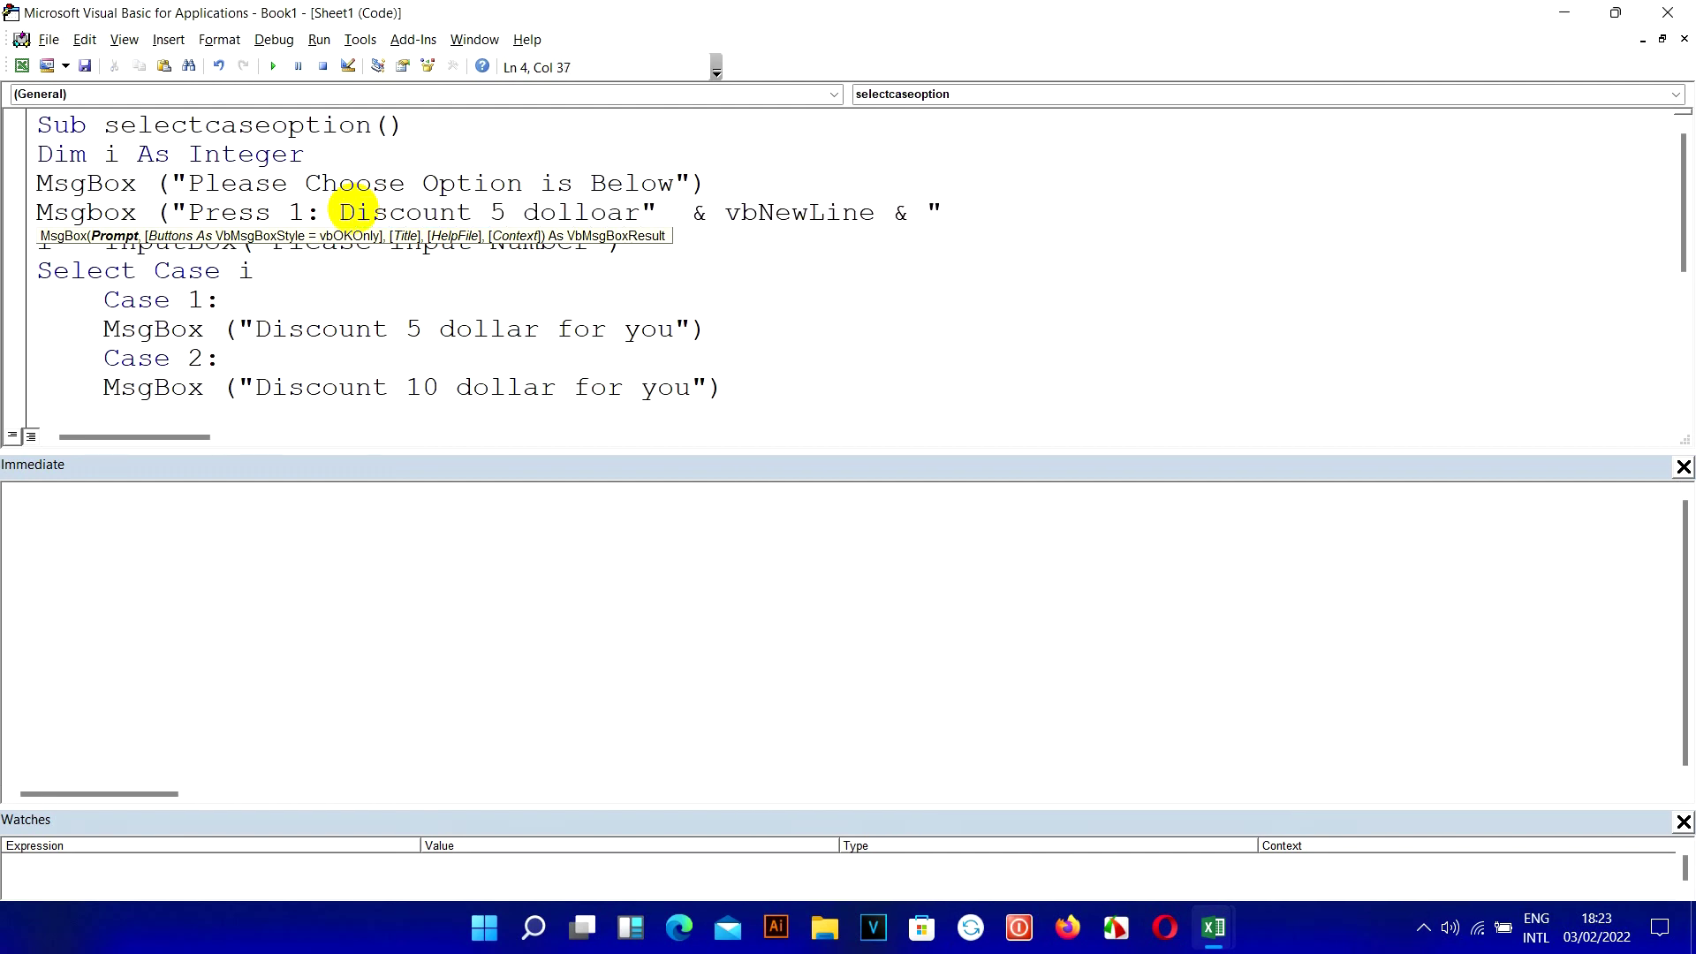
key("BackSpace")
Step: Finish the line with 'Press 2: Discount 10 Dollar' and set a breakpoint on the first MsgBox
left_click(934, 210)
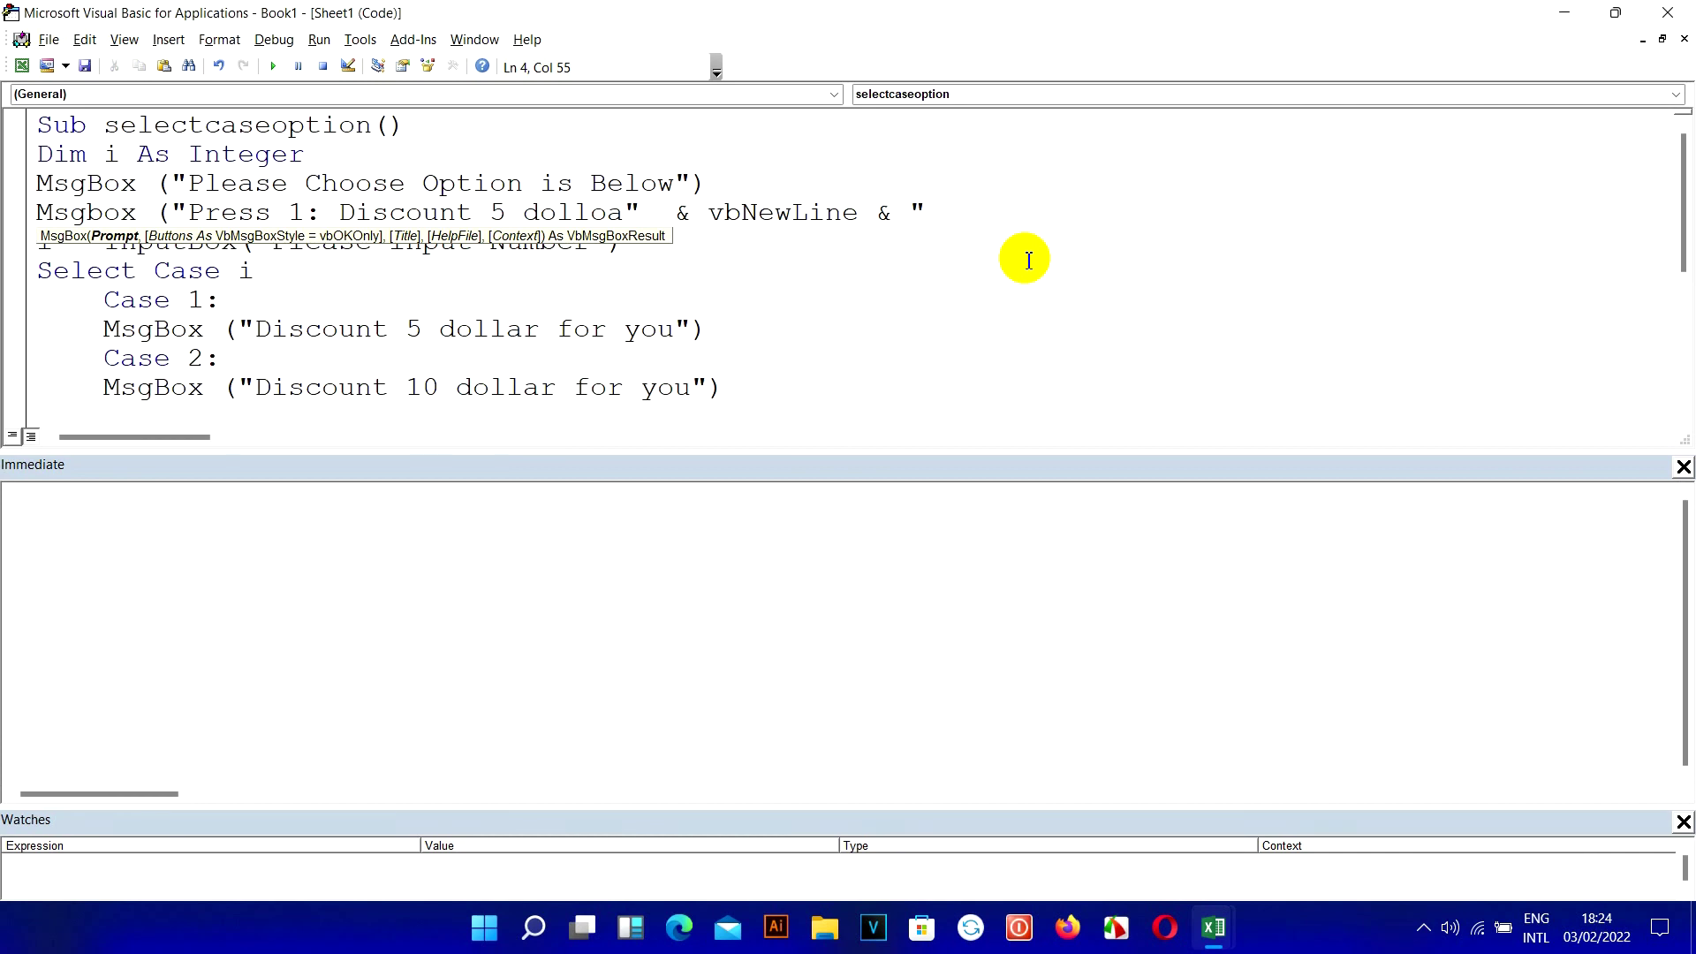
type("Press 2: ")
type("Discount 10 ")
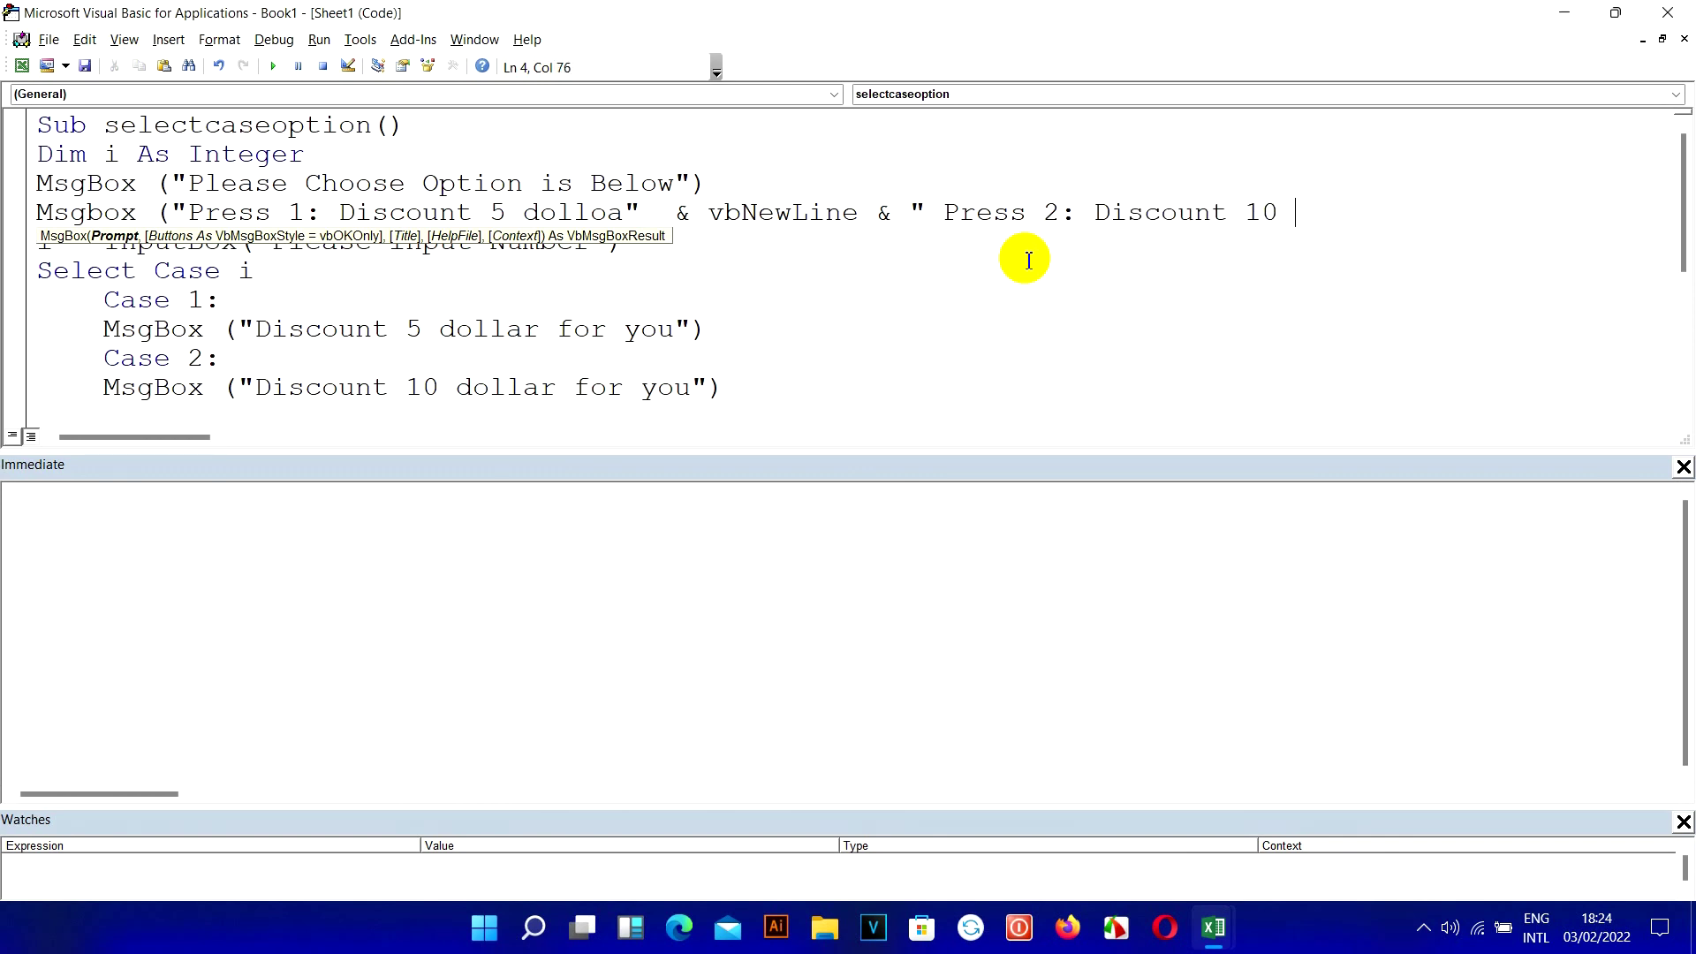
type("Dollar")
key("BackSpace")
key("BackSpace")
type("ar\")")
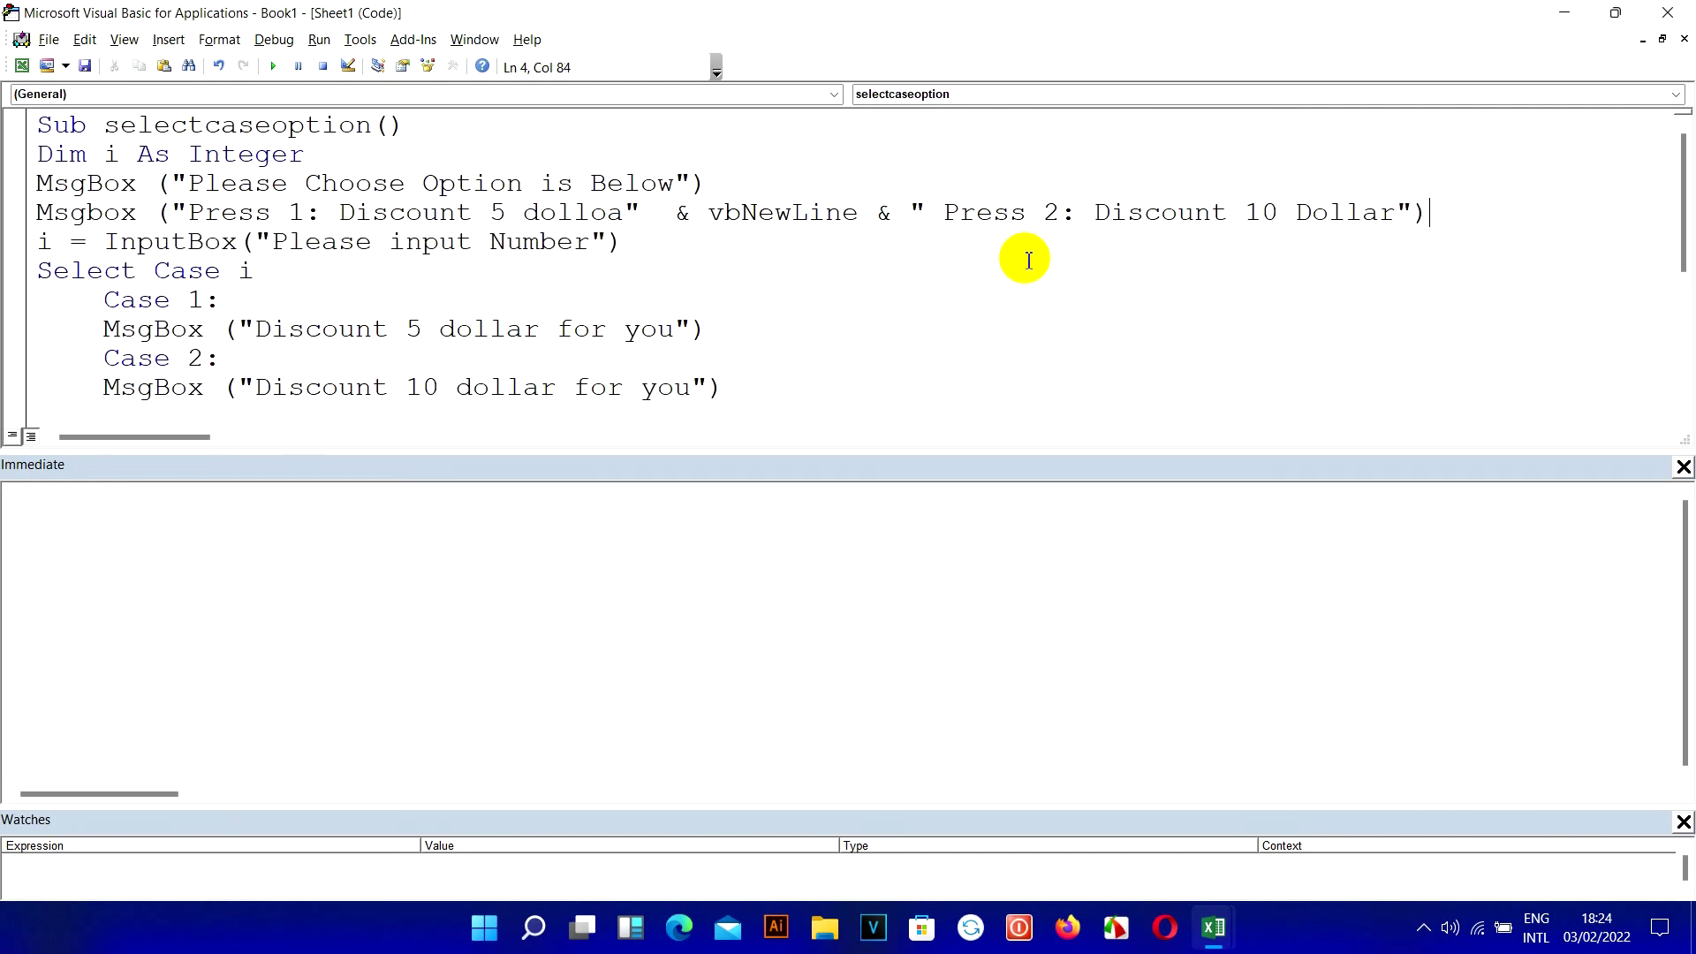
key("Return")
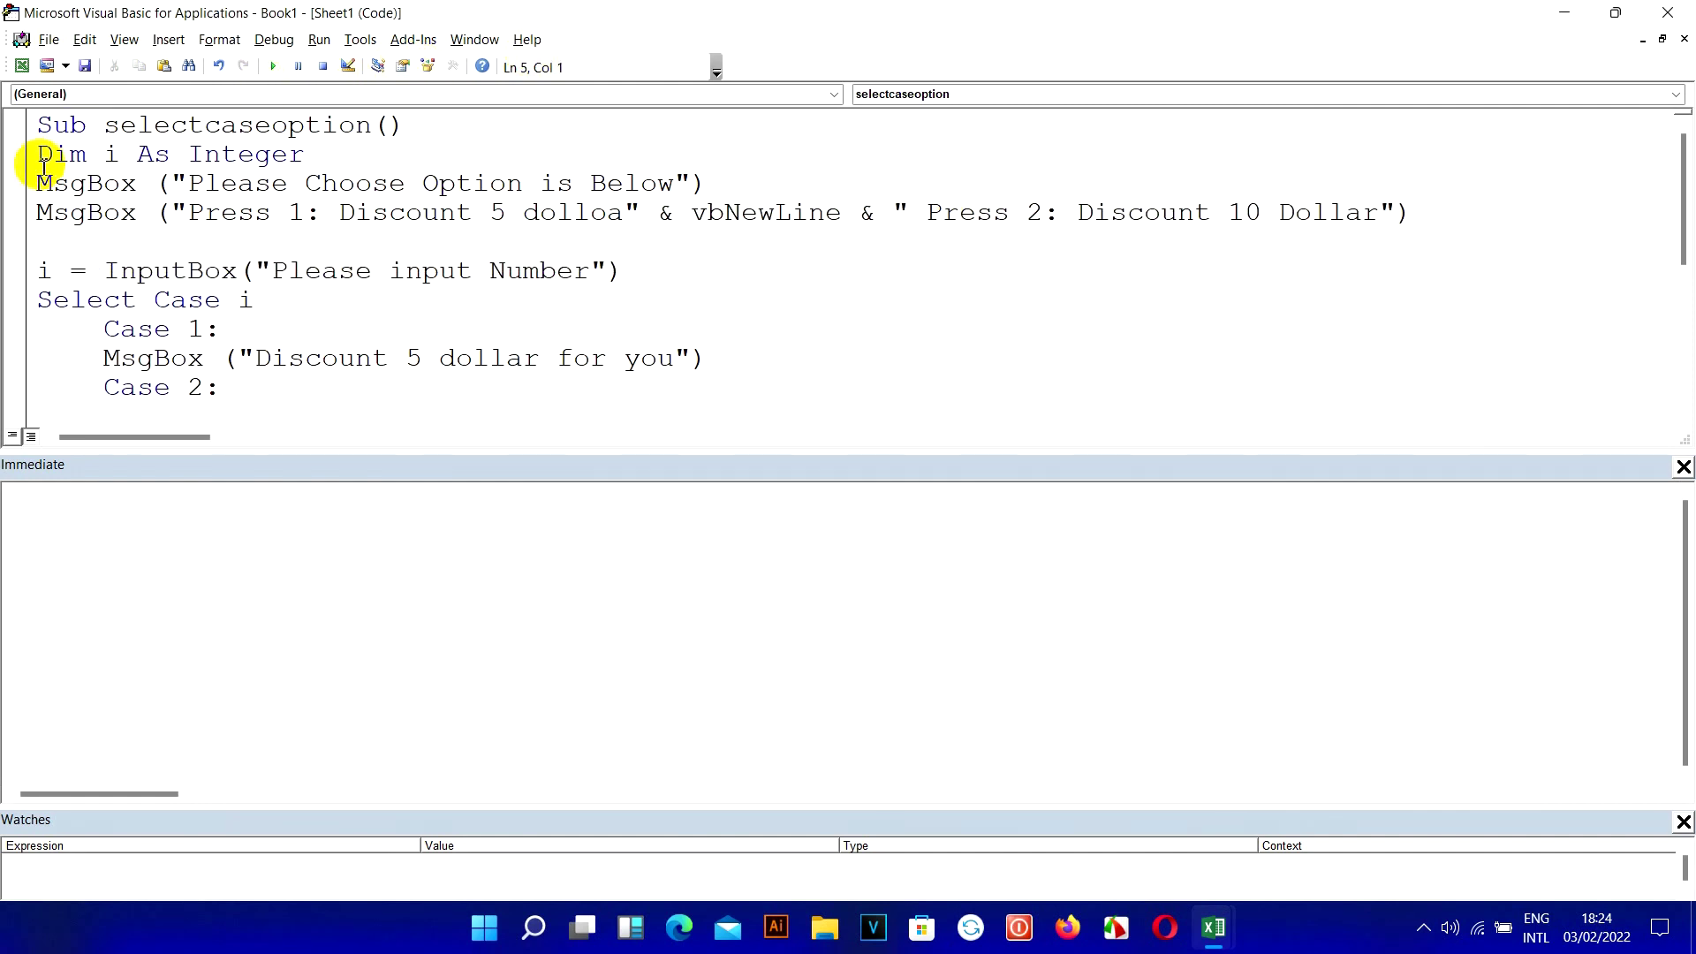
left_click(13, 184)
left_click(273, 66)
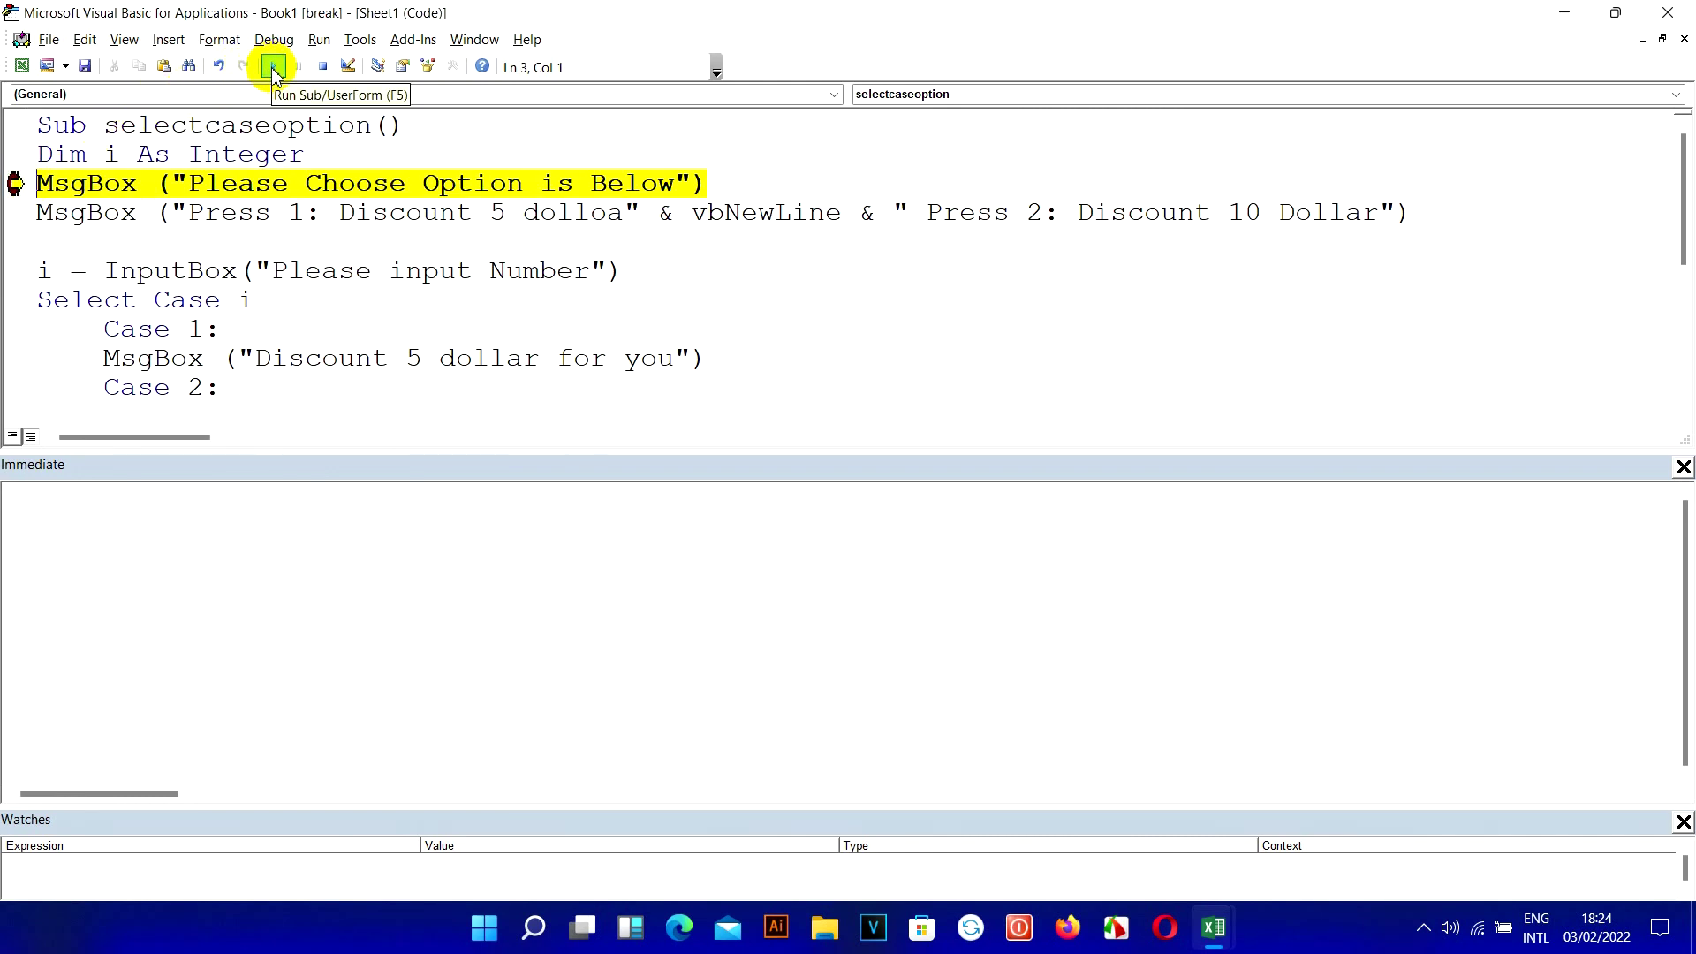
left_click(272, 66)
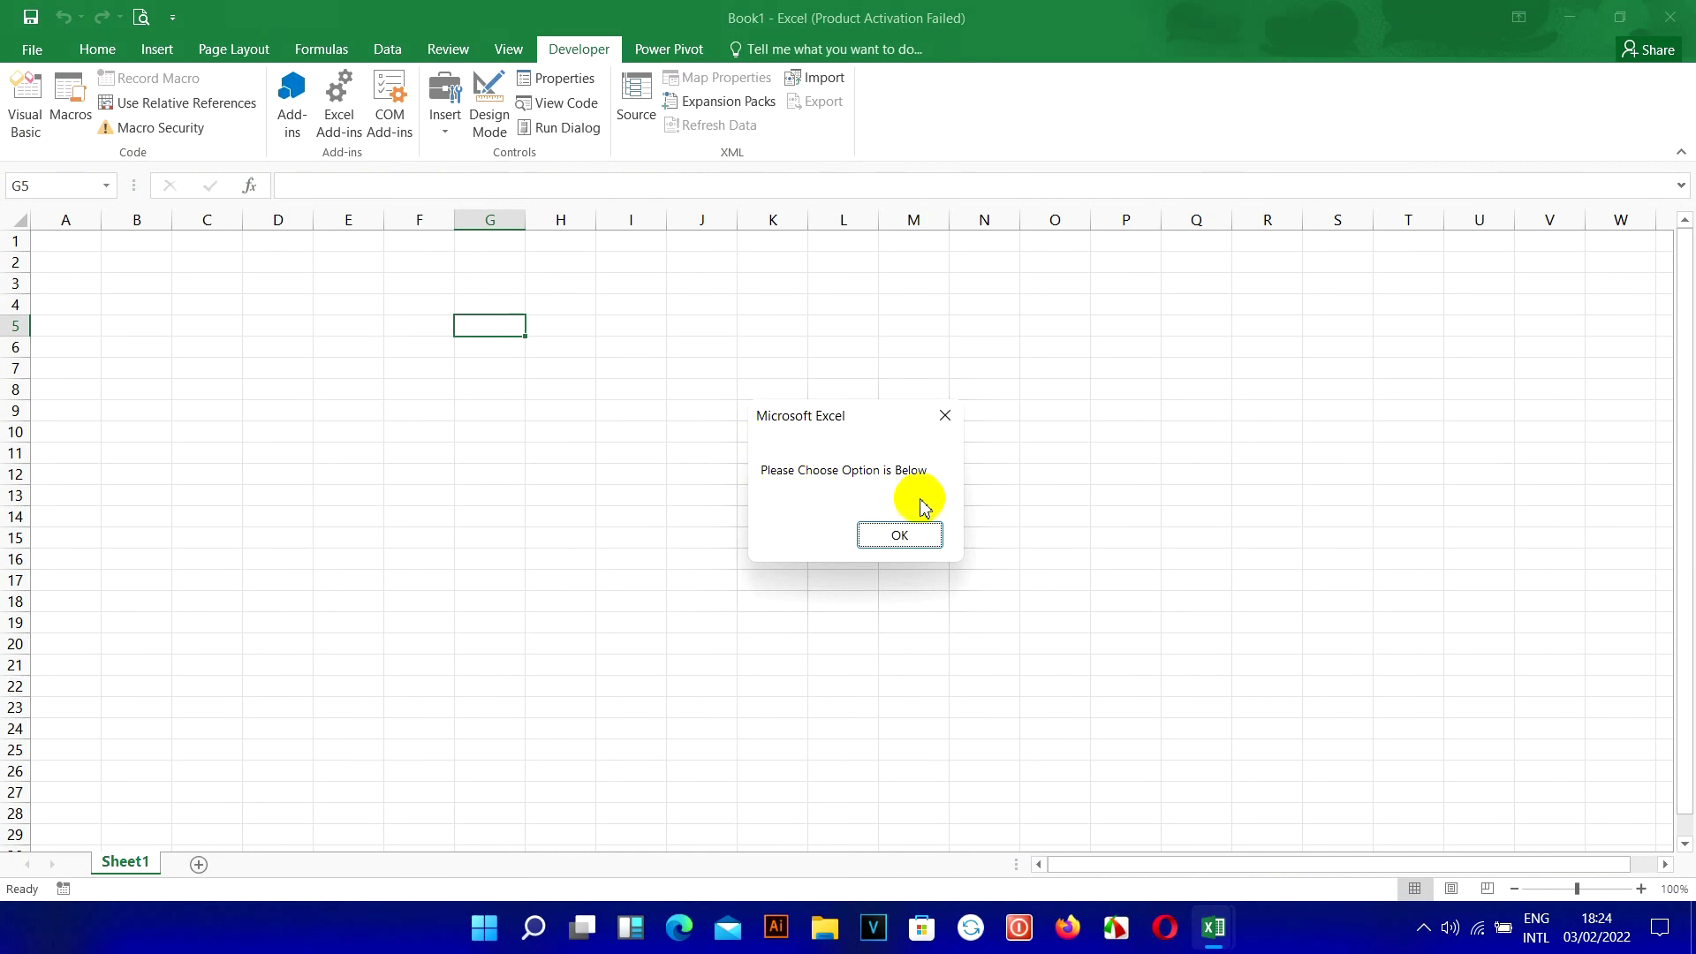
left_click(908, 526)
key("F8")
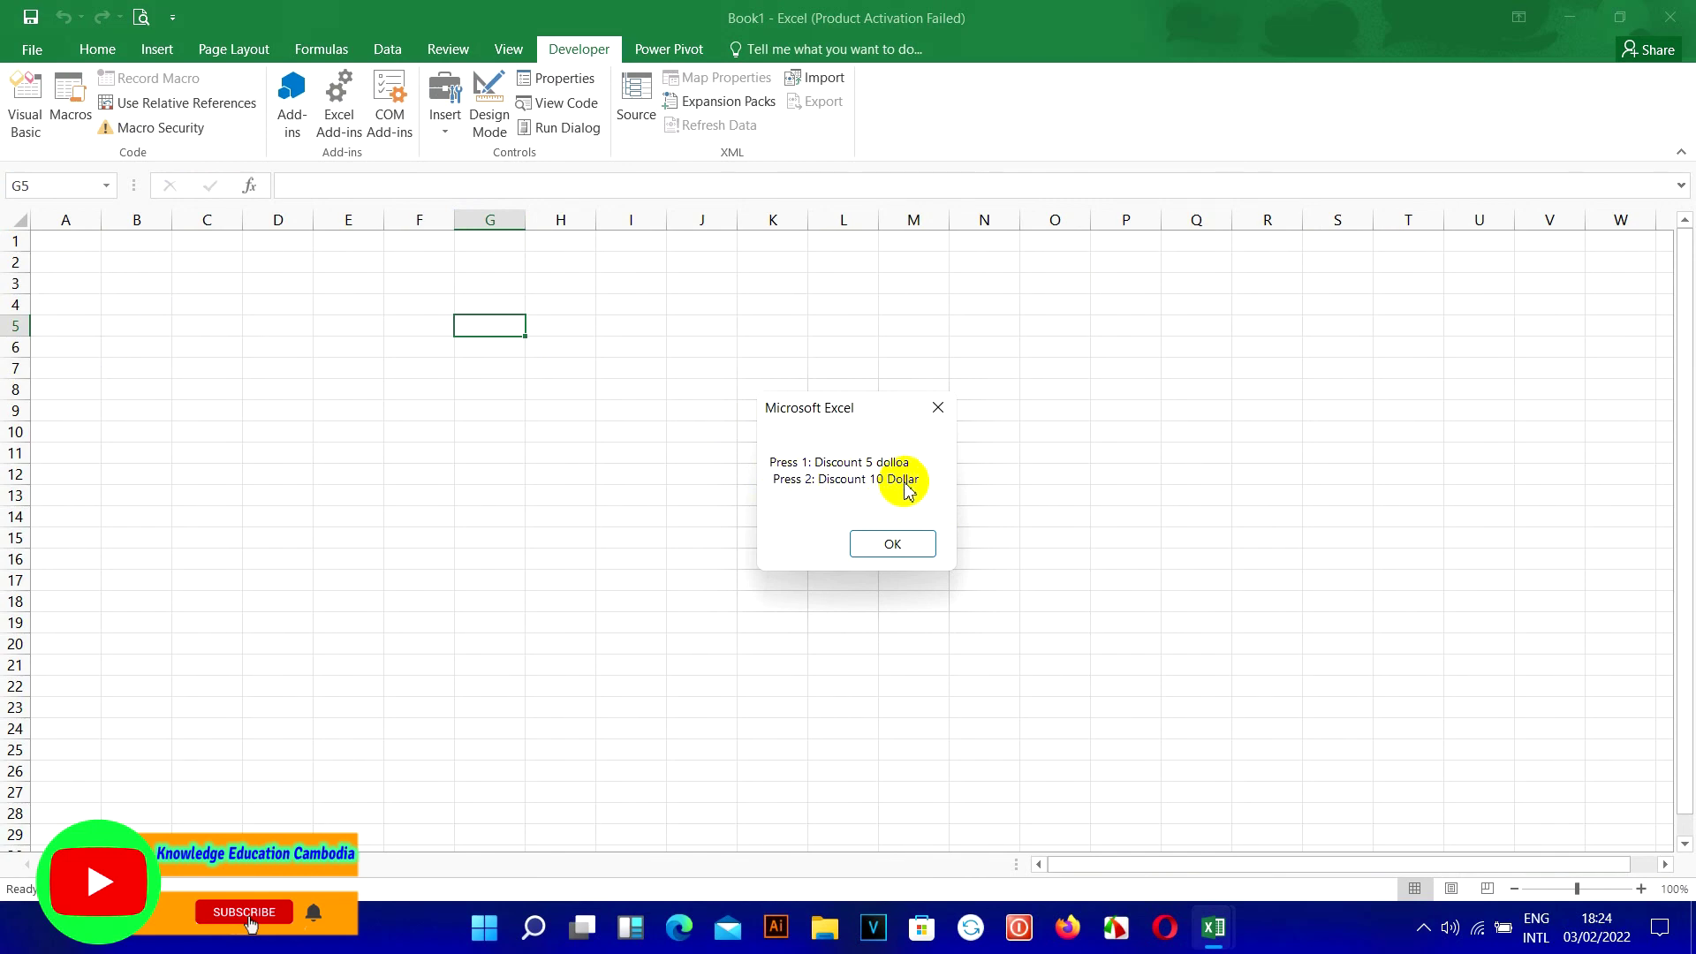
left_click(892, 540)
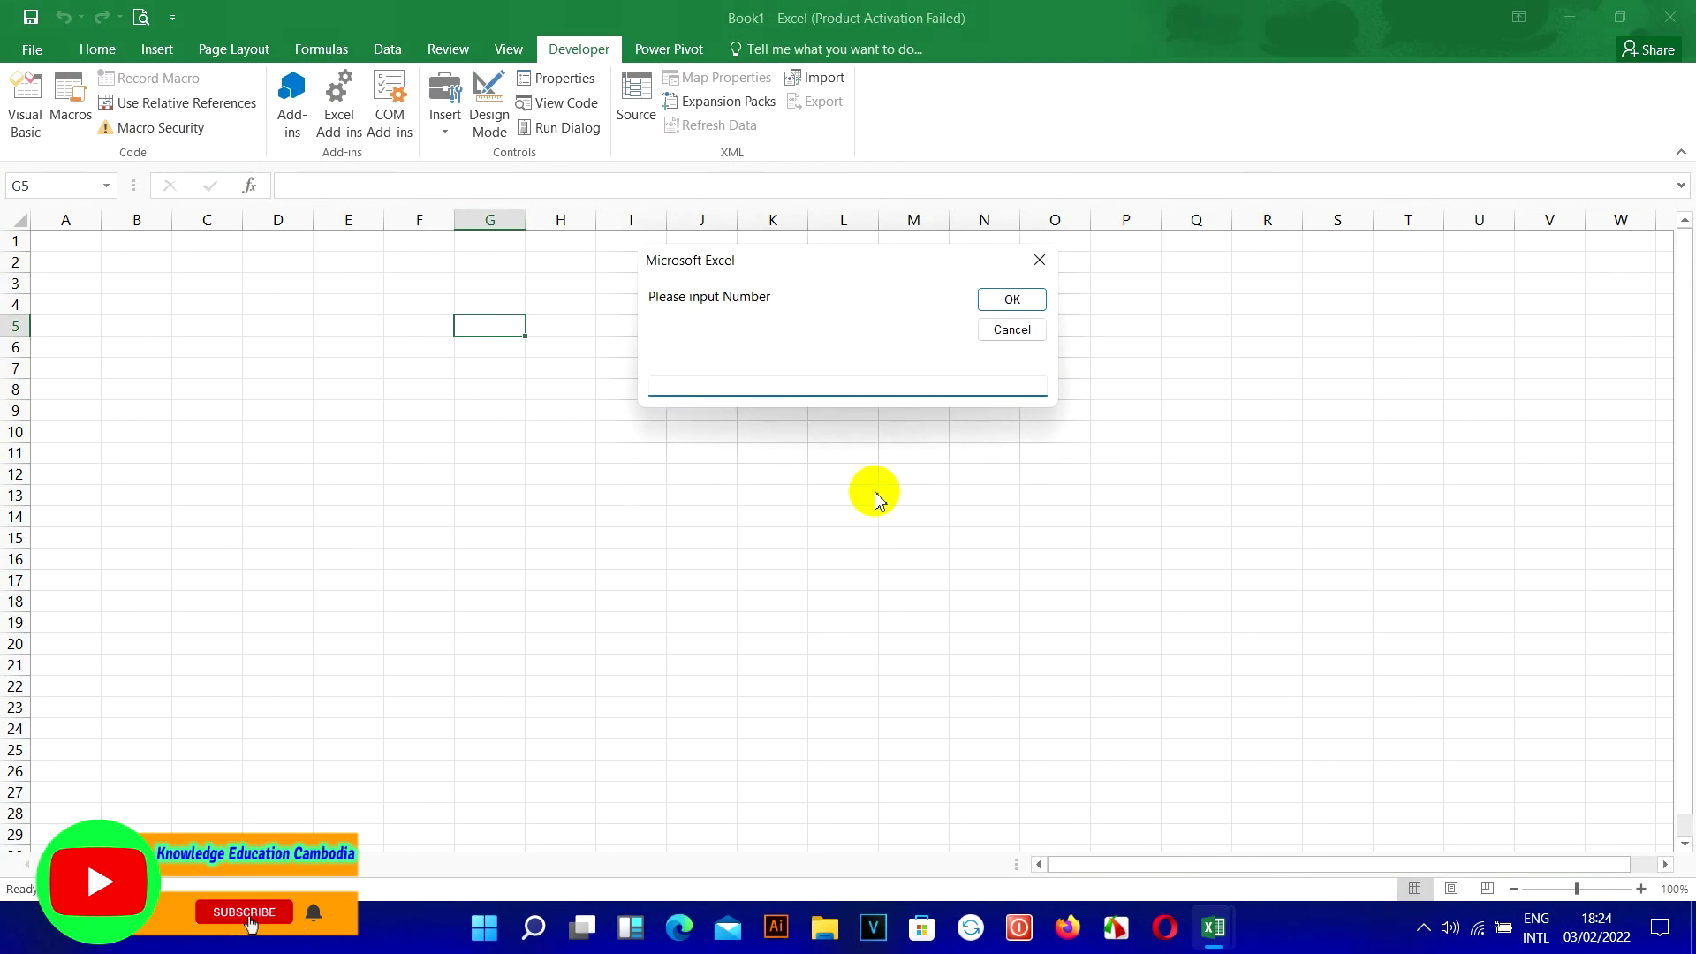
type("1")
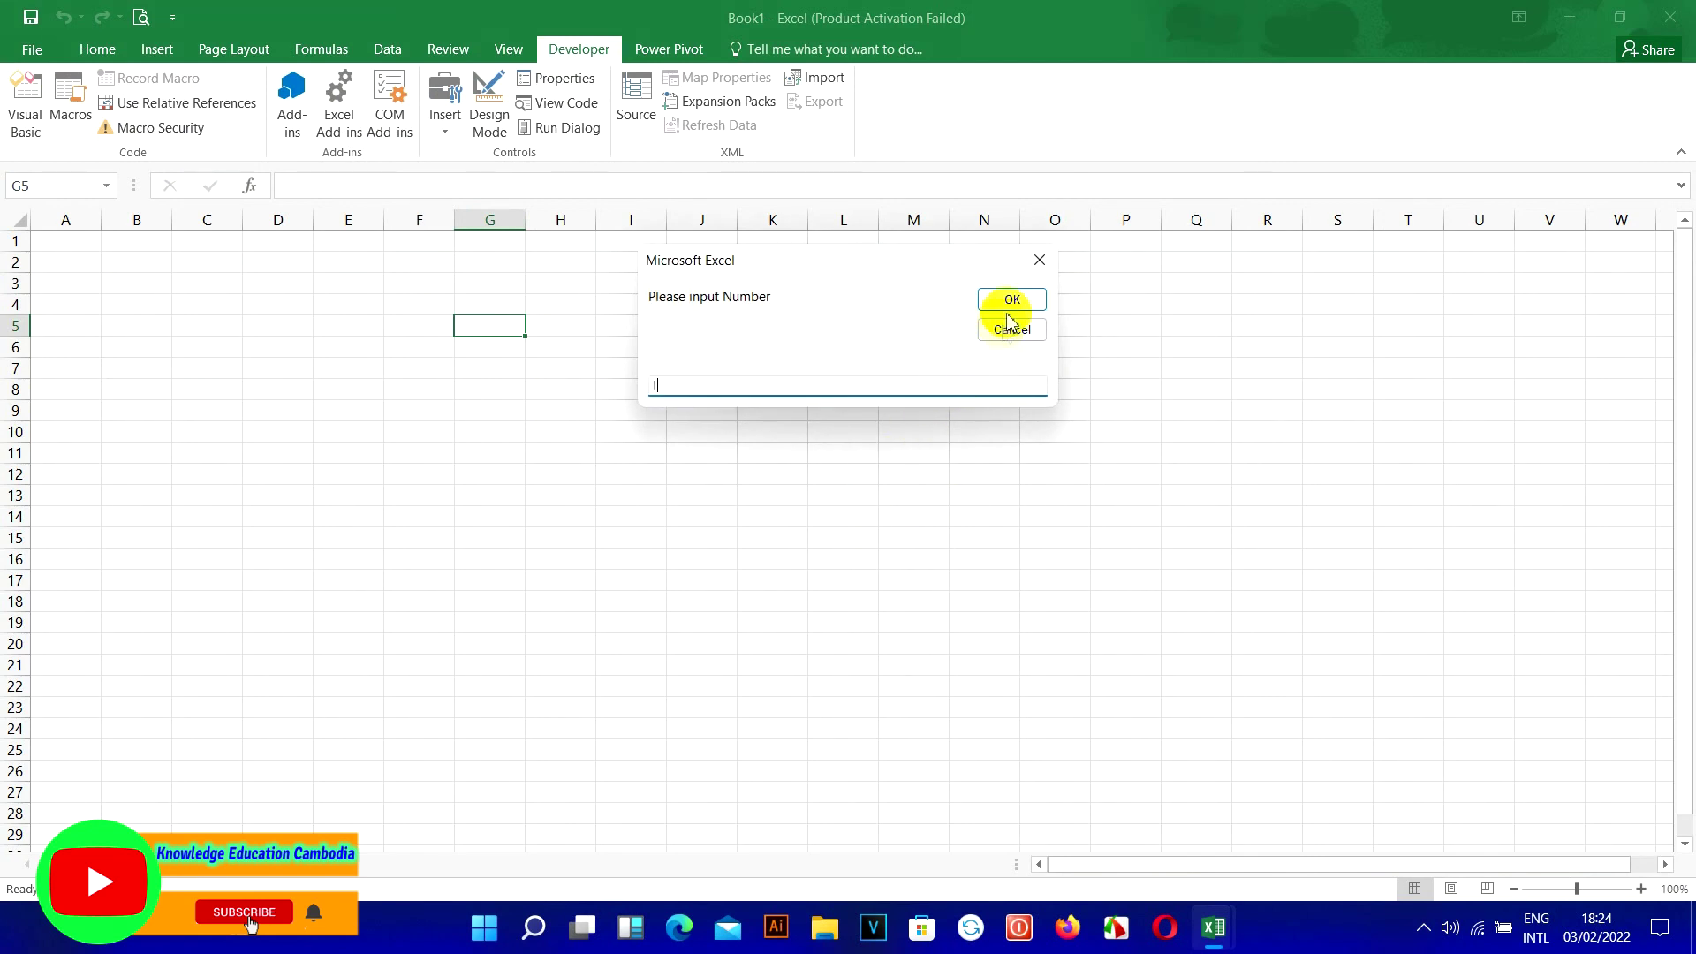
left_click(1012, 300)
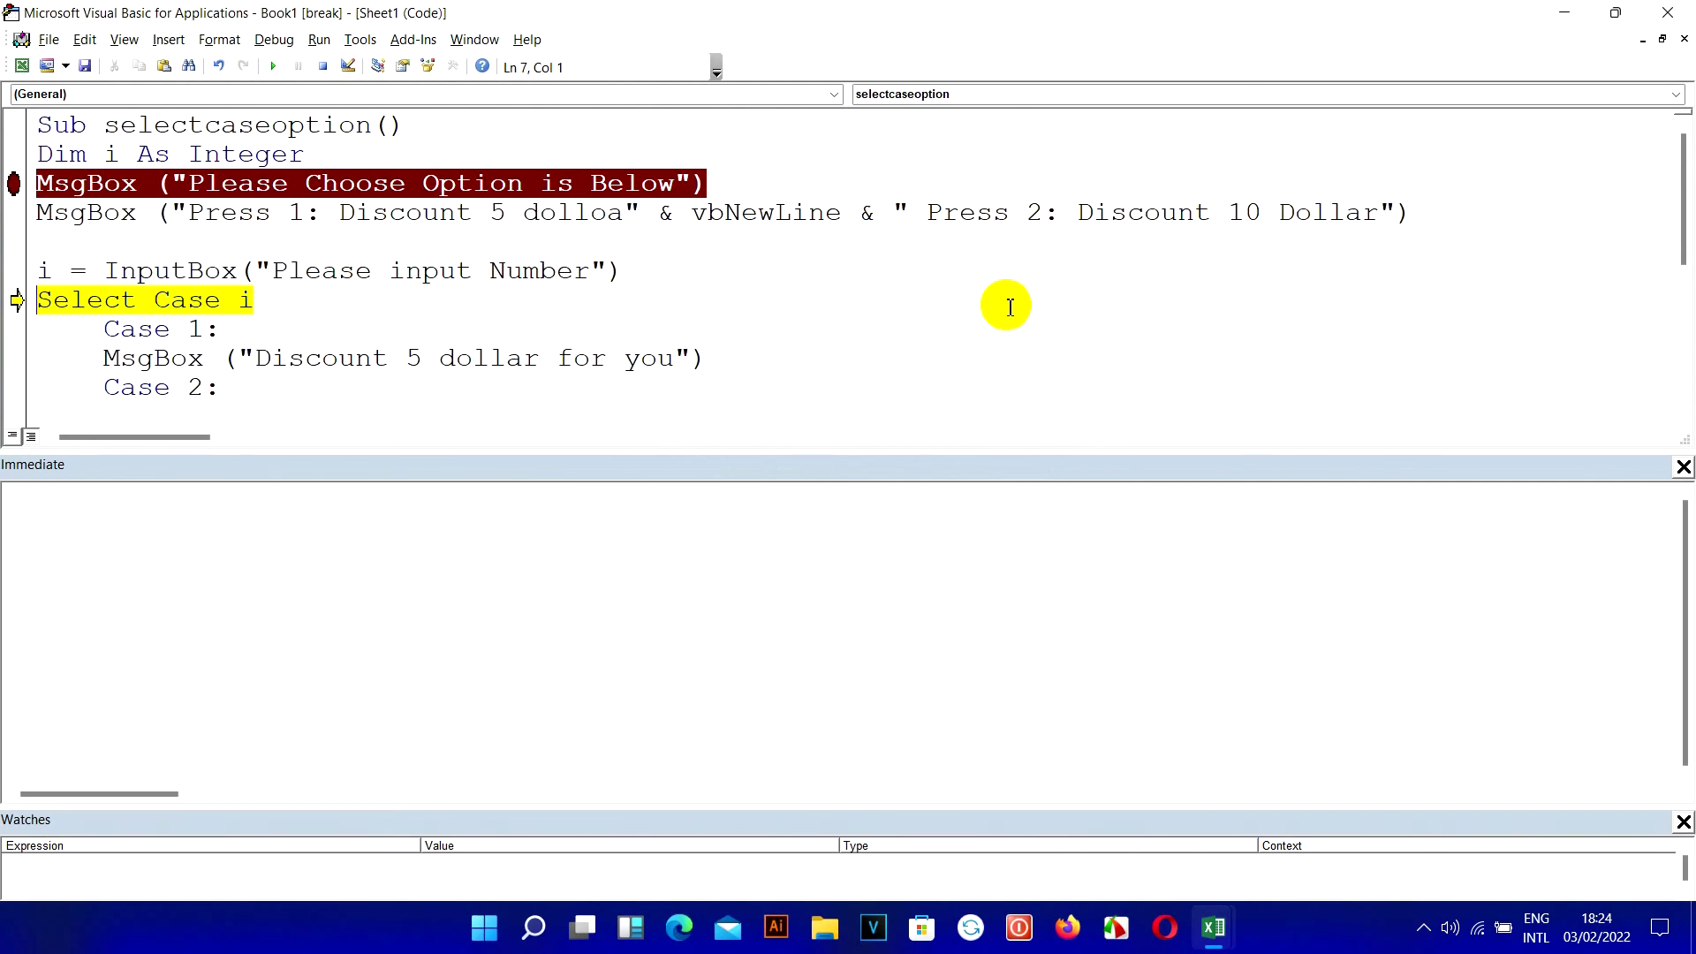
key("F8")
key("F8")
key("F8")
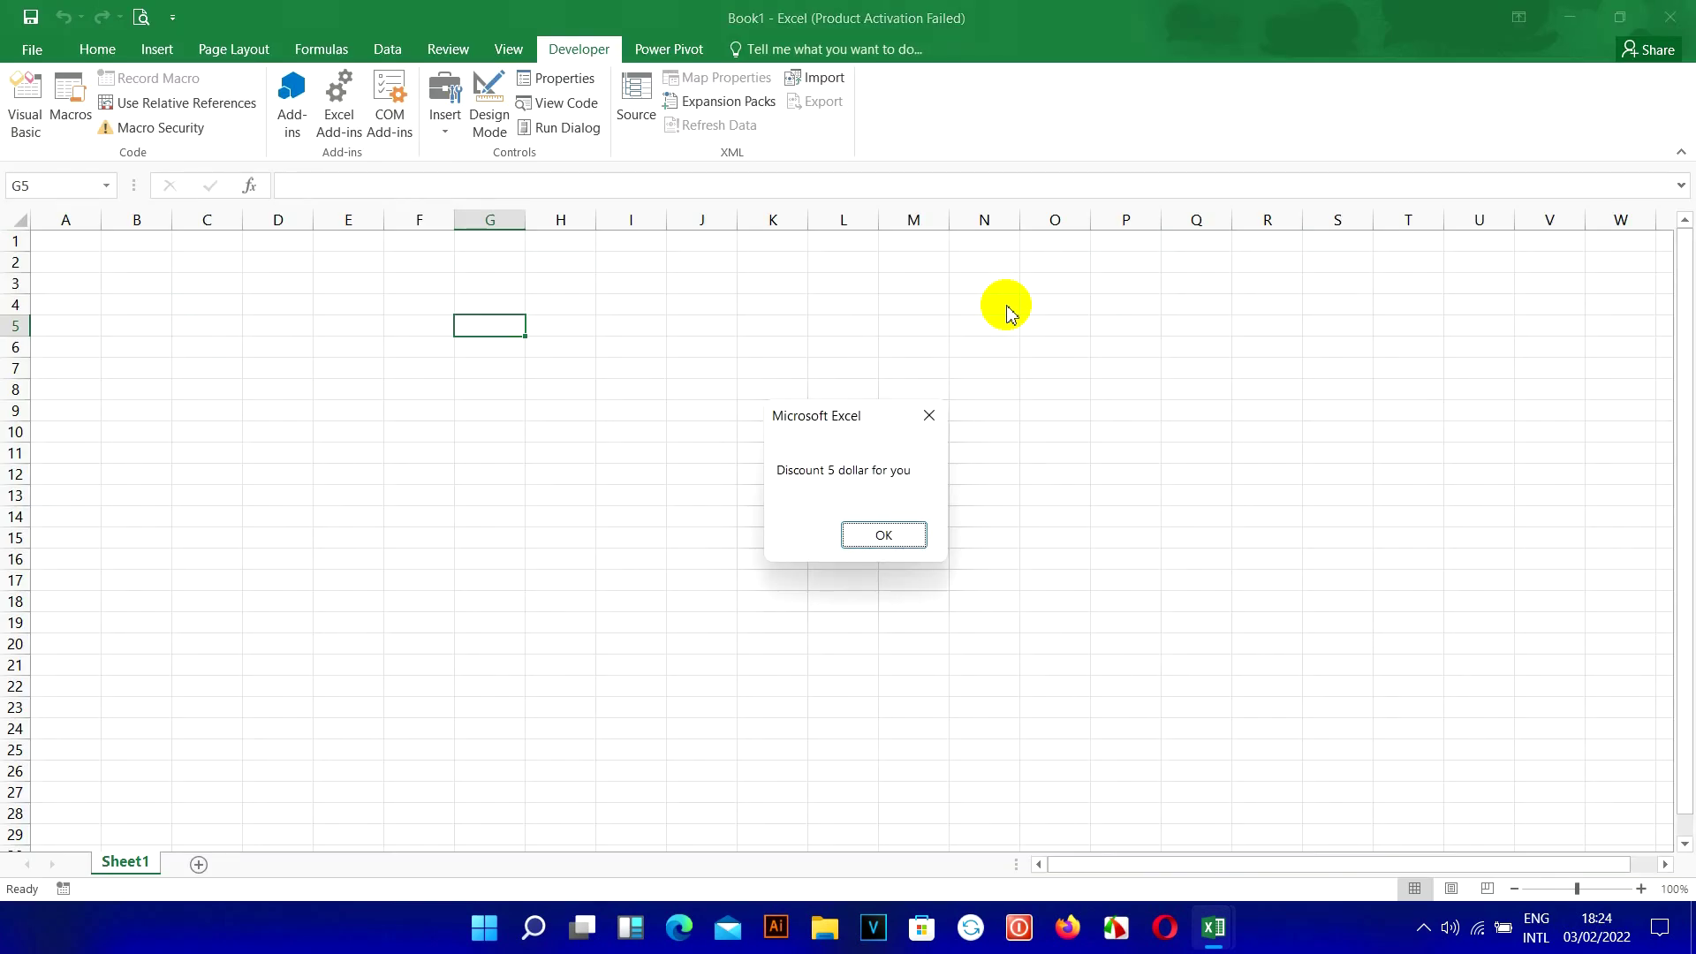
left_click(881, 533)
key("F8")
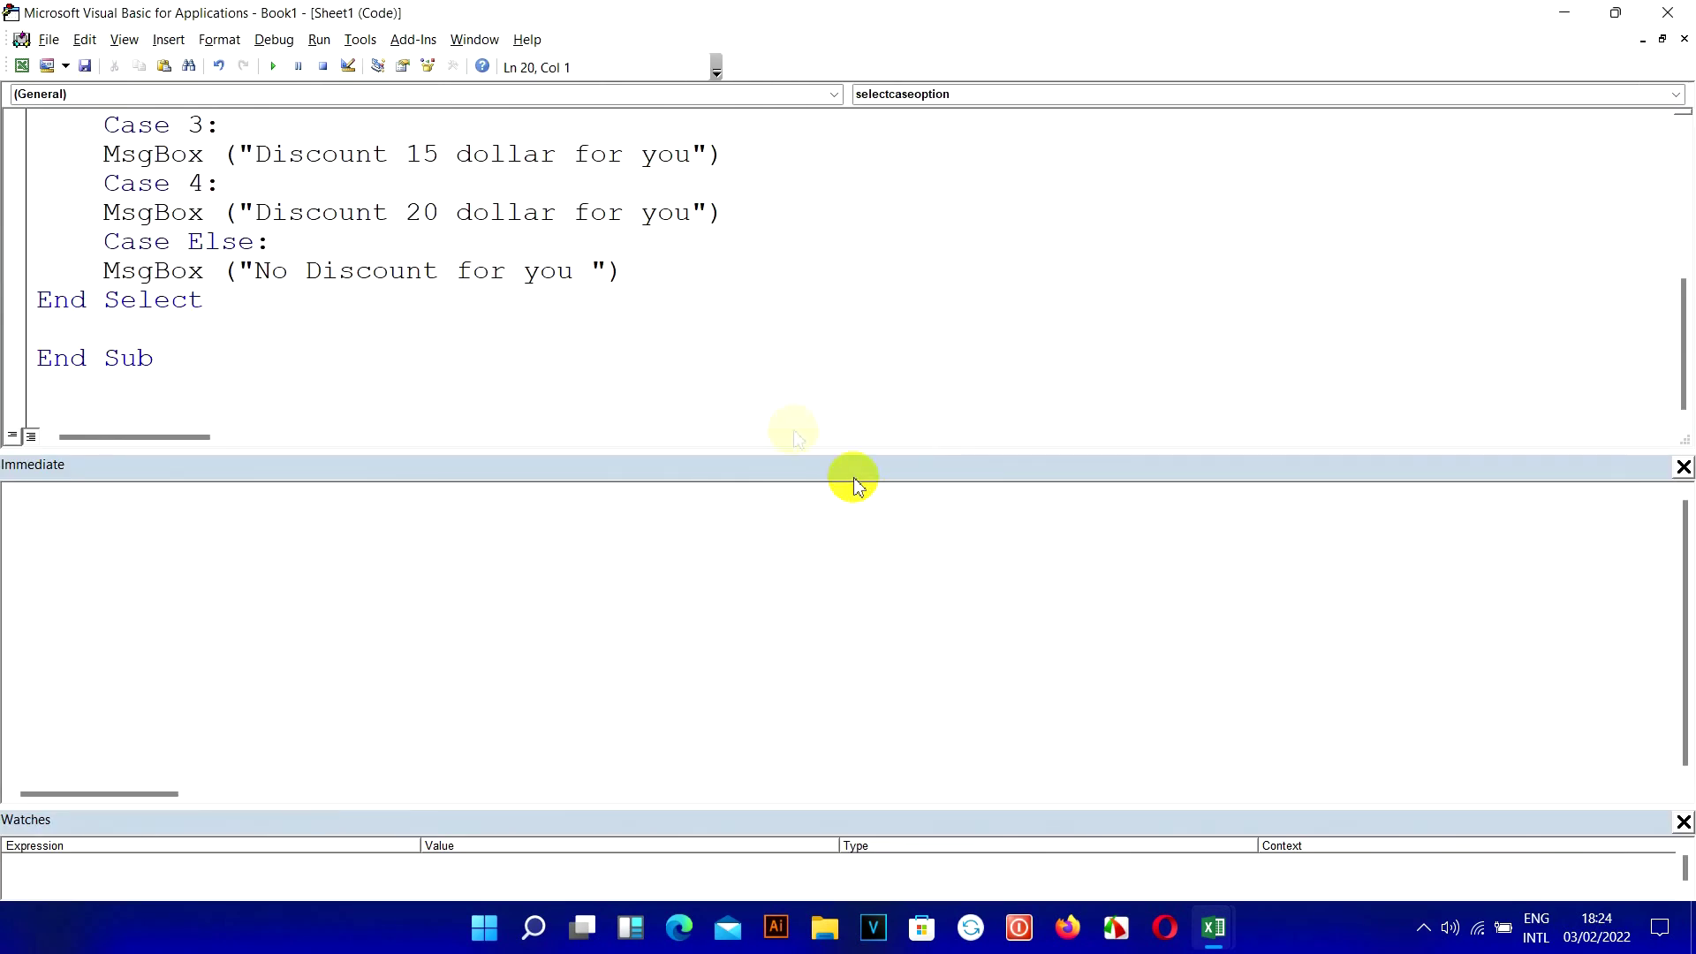
scroll(1022, 353, "up", 3)
scroll(618, 309, "up", 1)
left_click(16, 183)
left_click(16, 184)
left_click(274, 66)
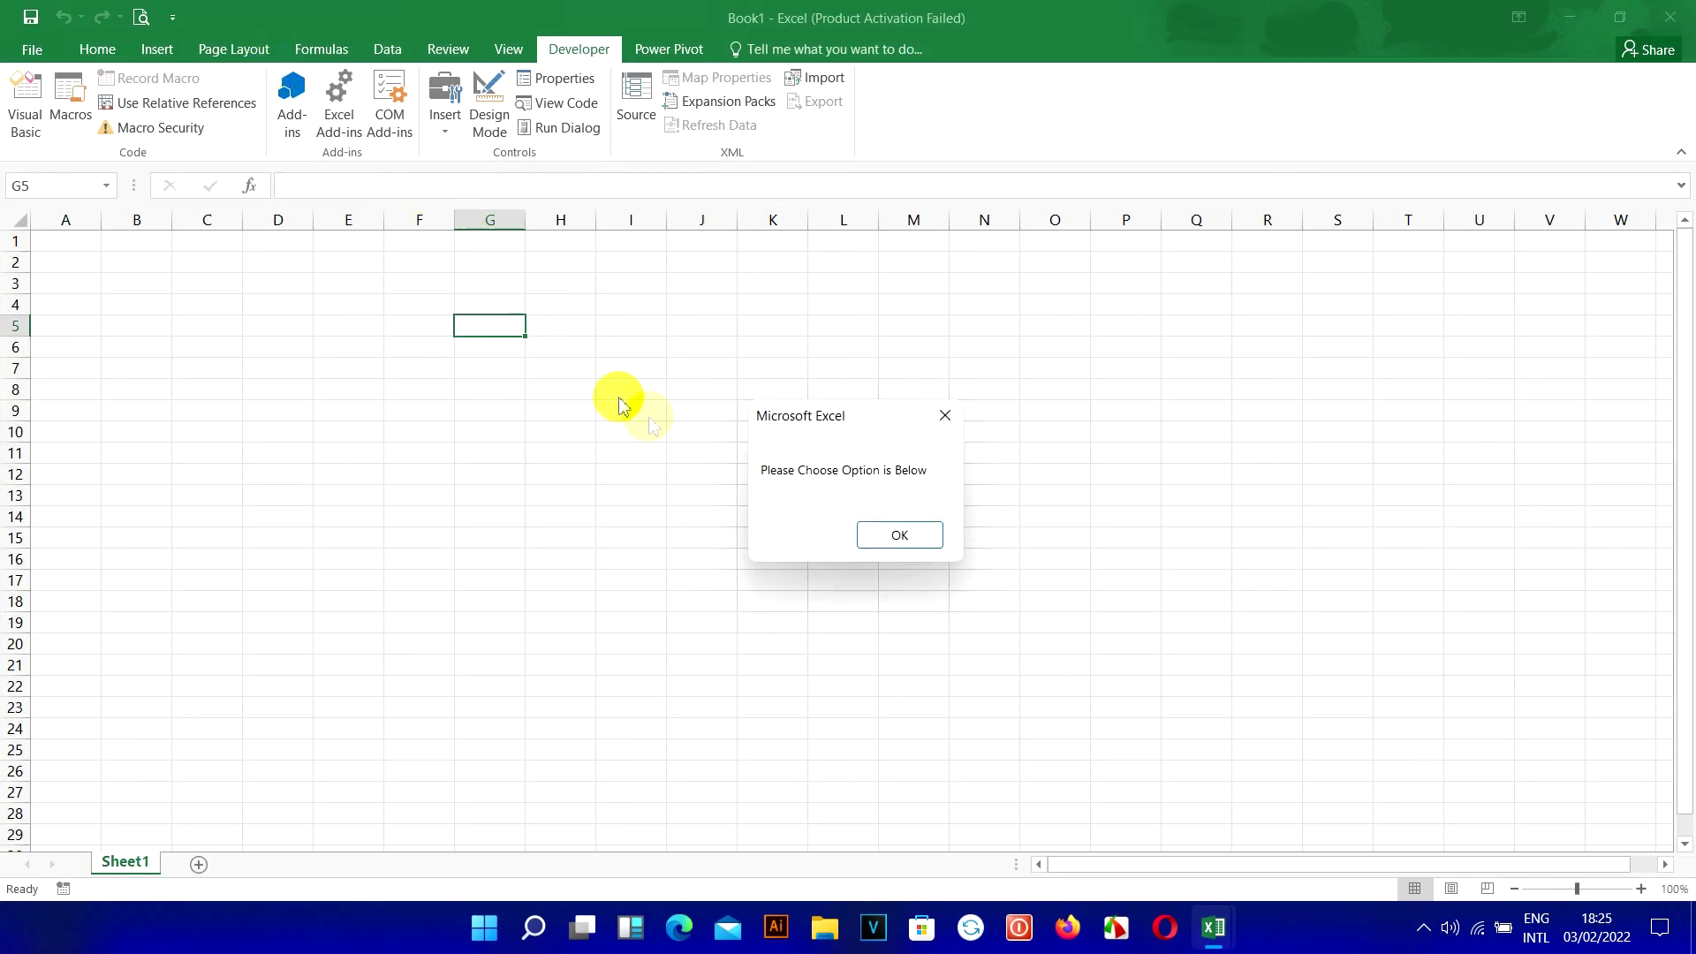
left_click(883, 534)
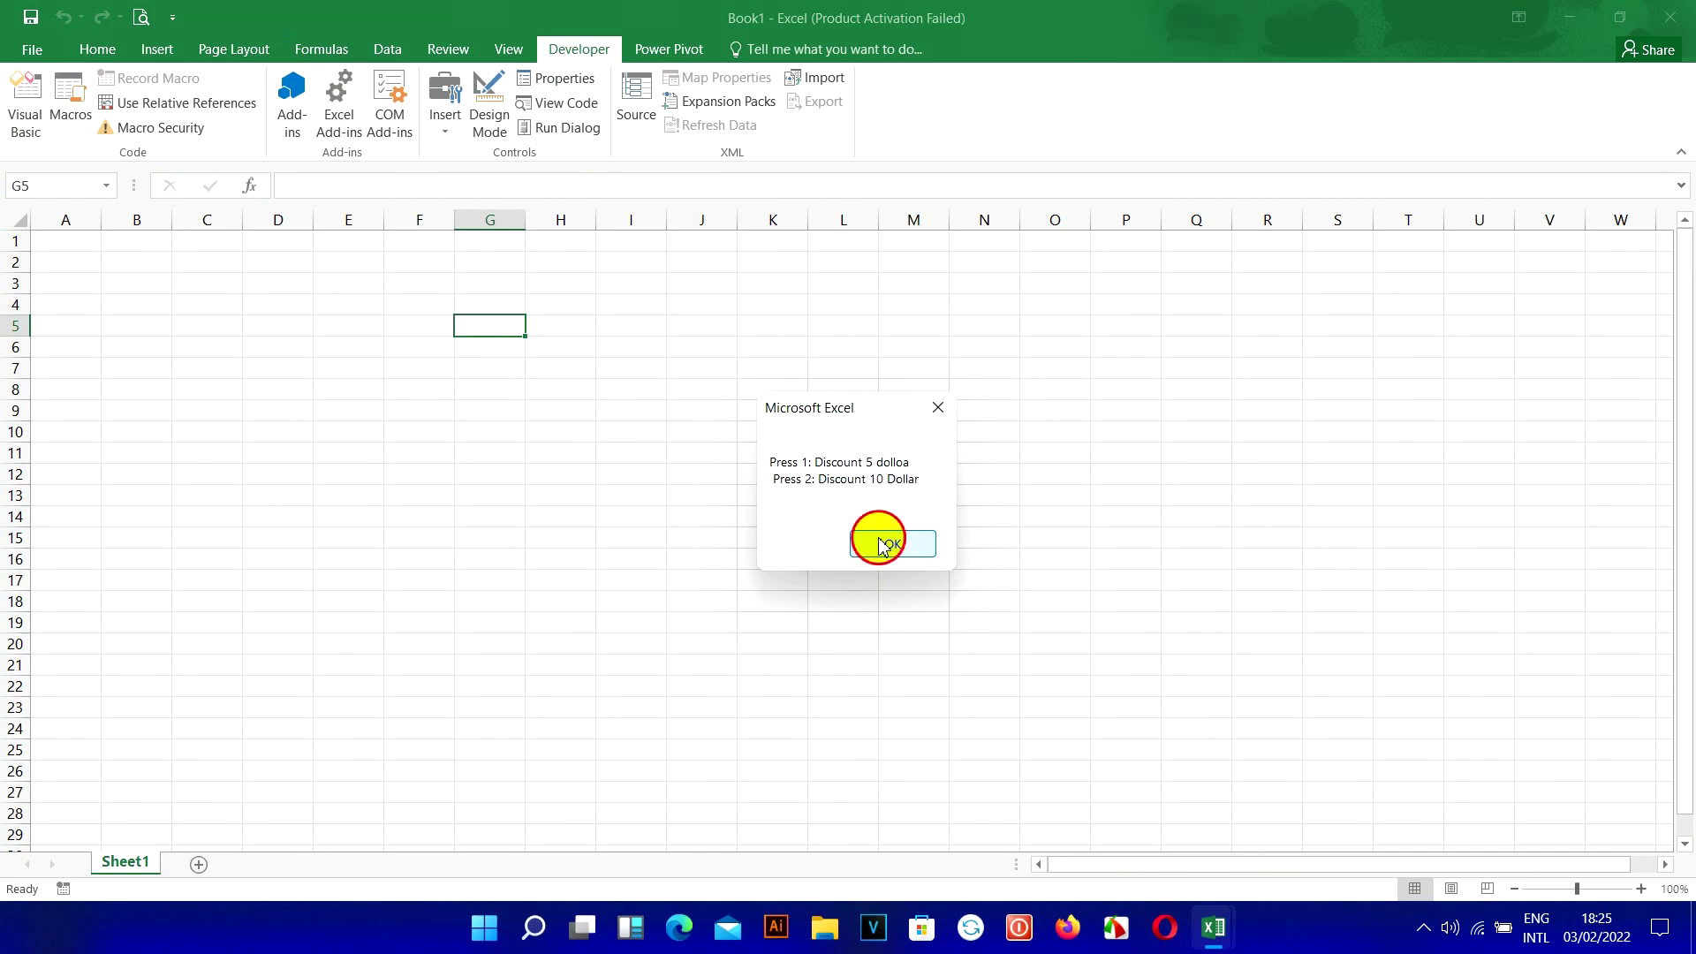
left_click(879, 543)
type("1")
key("Return")
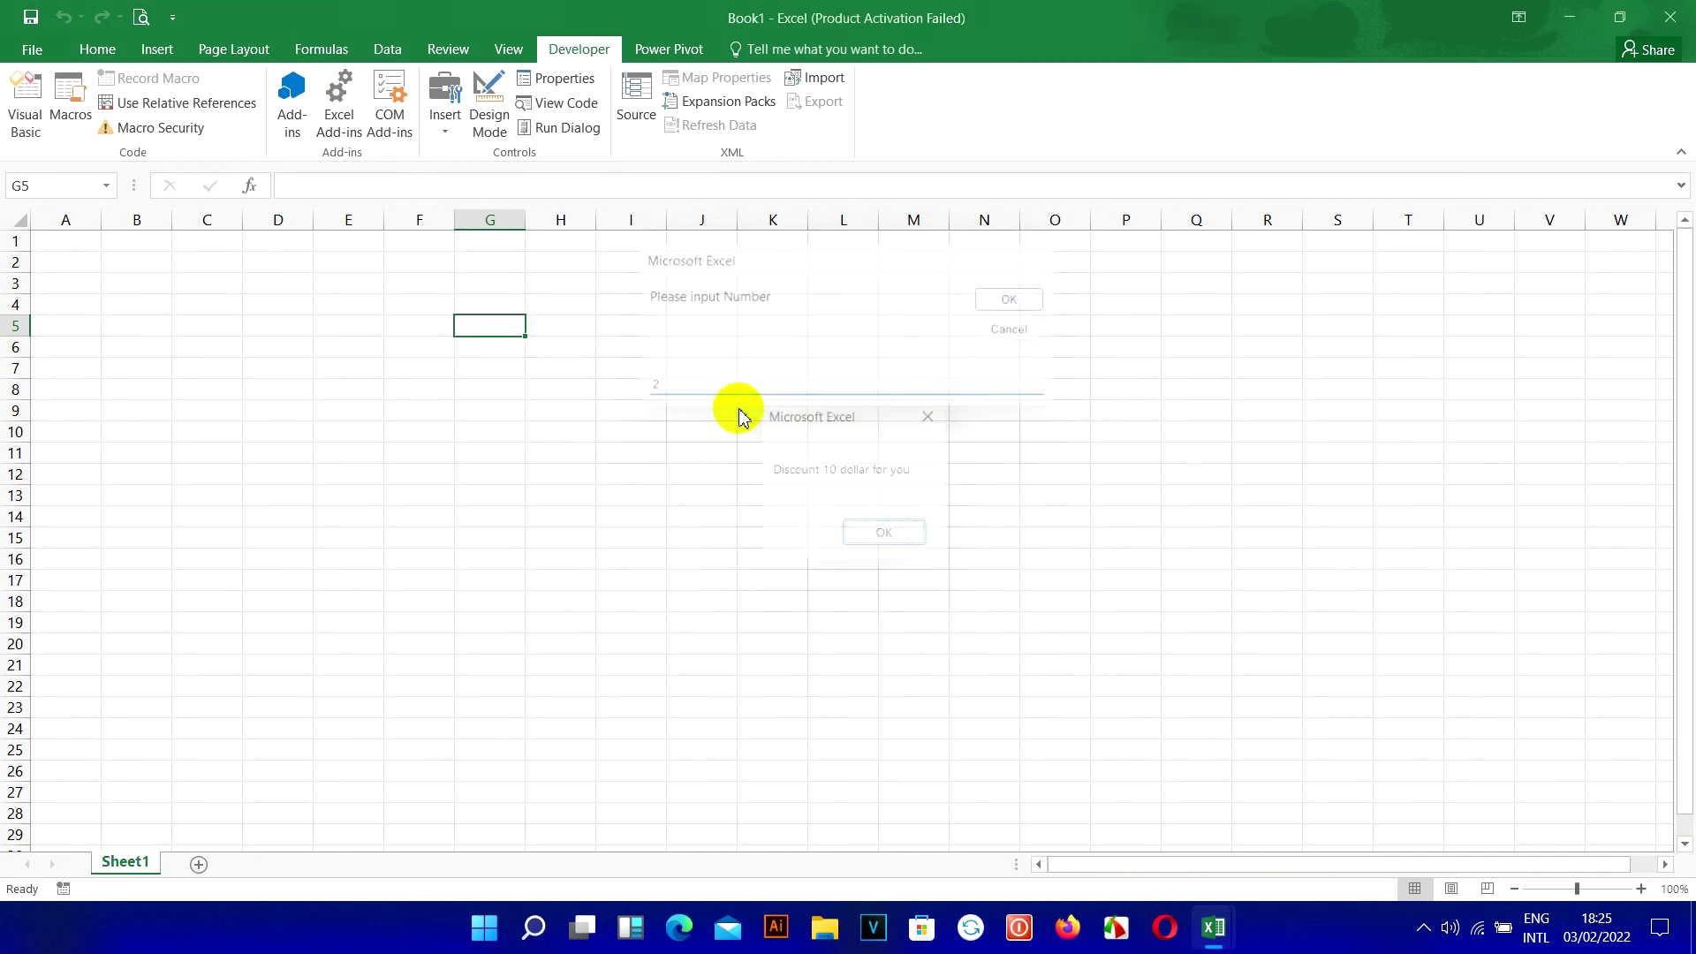
left_click(886, 530)
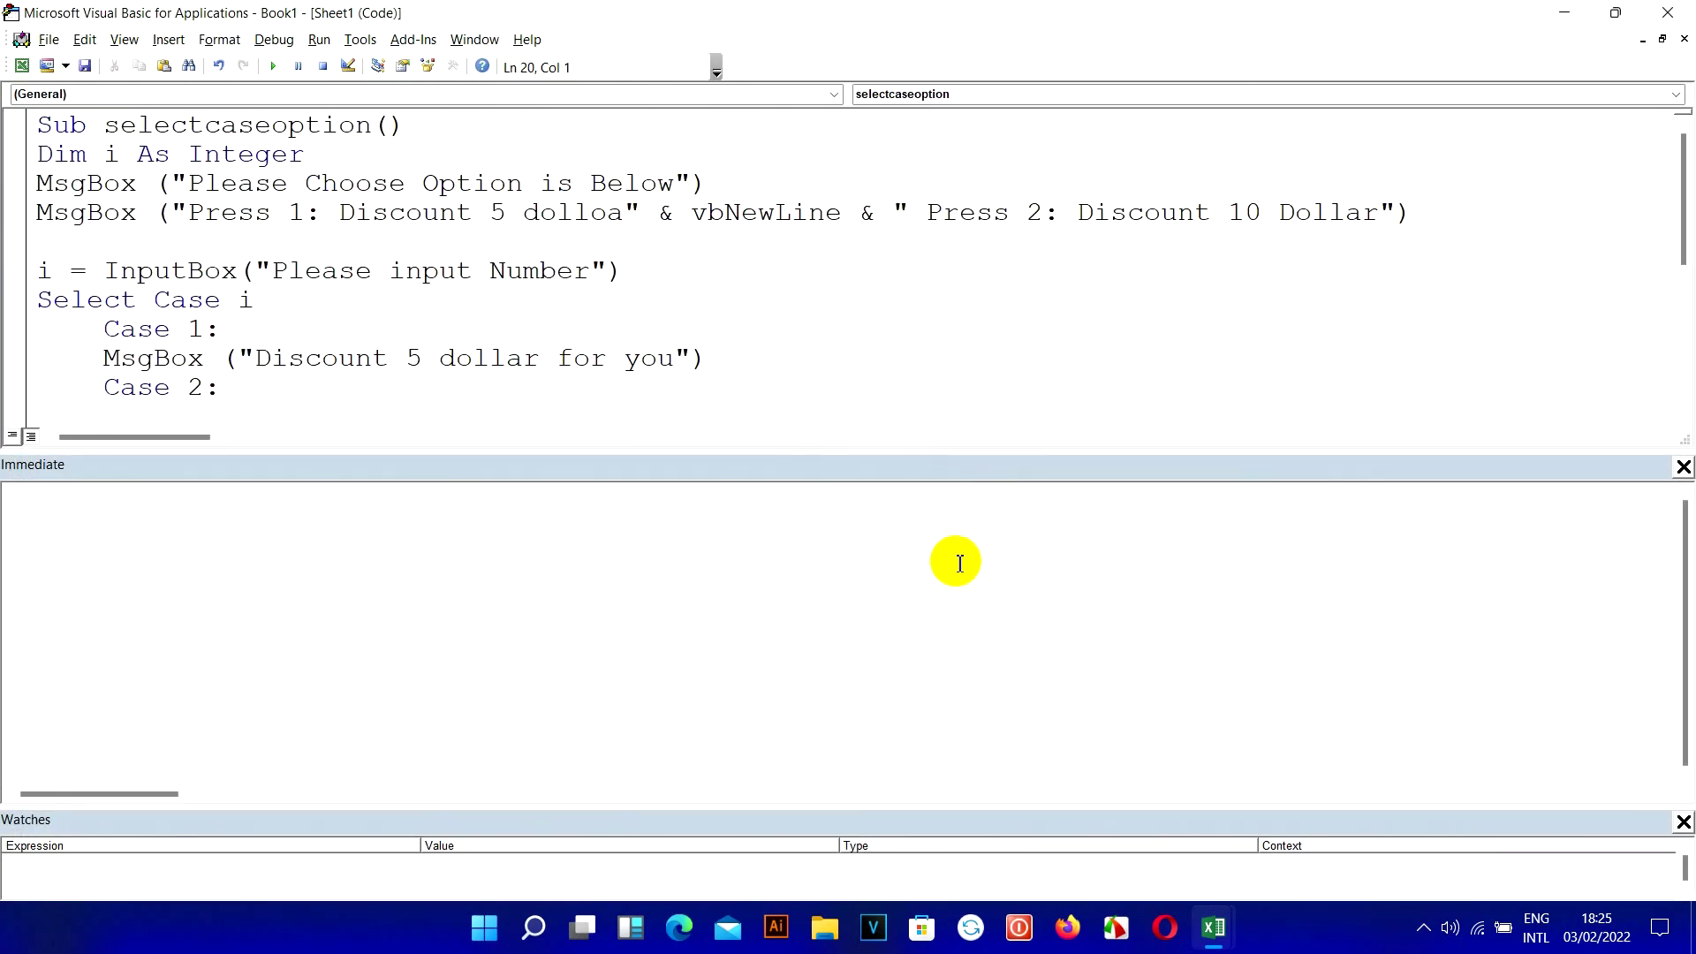